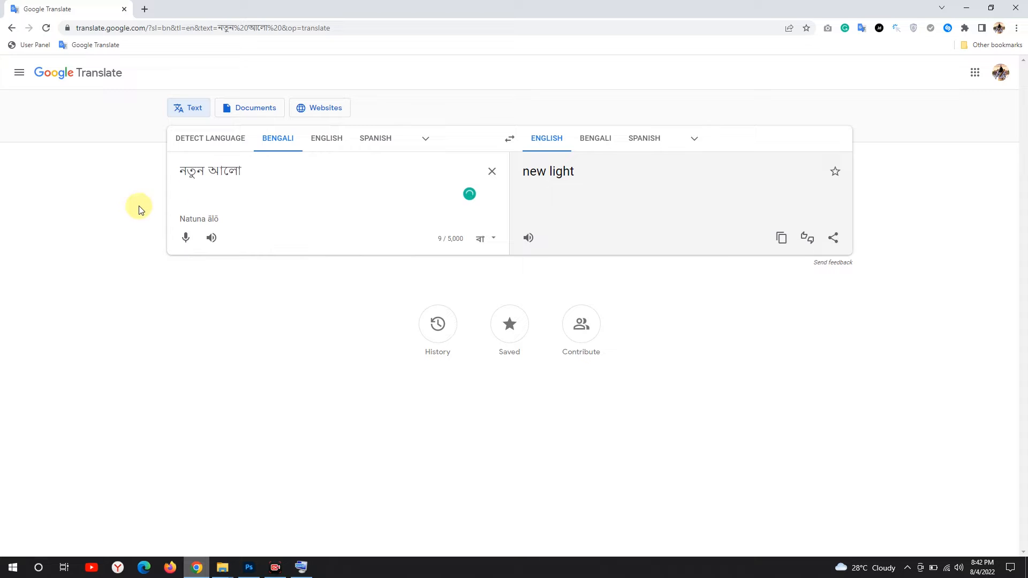
Step: Switch to Photoshop and set up a new A4 document in landscape orientation, 297 x 210 mm
click(965, 7)
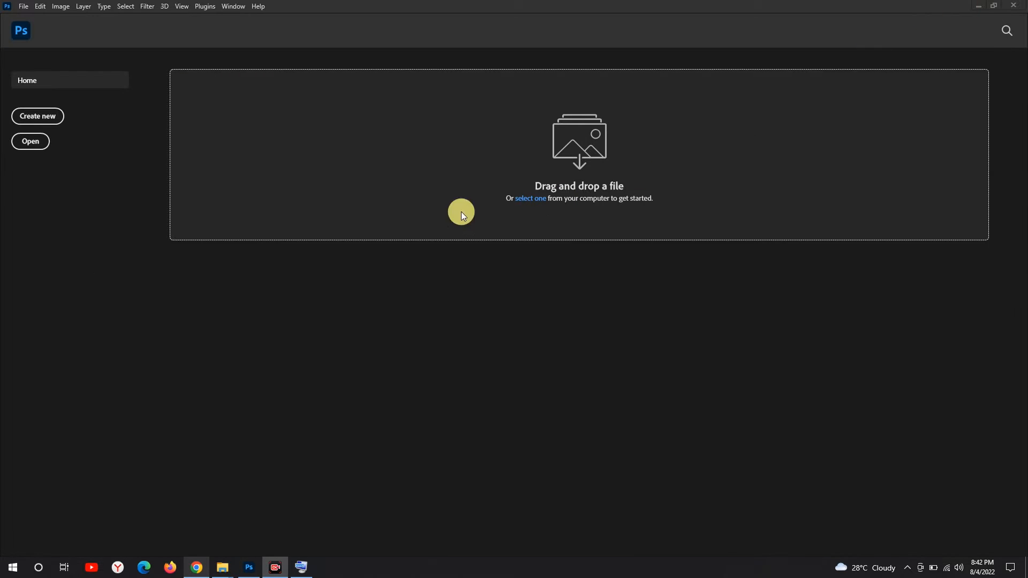
click(23, 7)
click(30, 19)
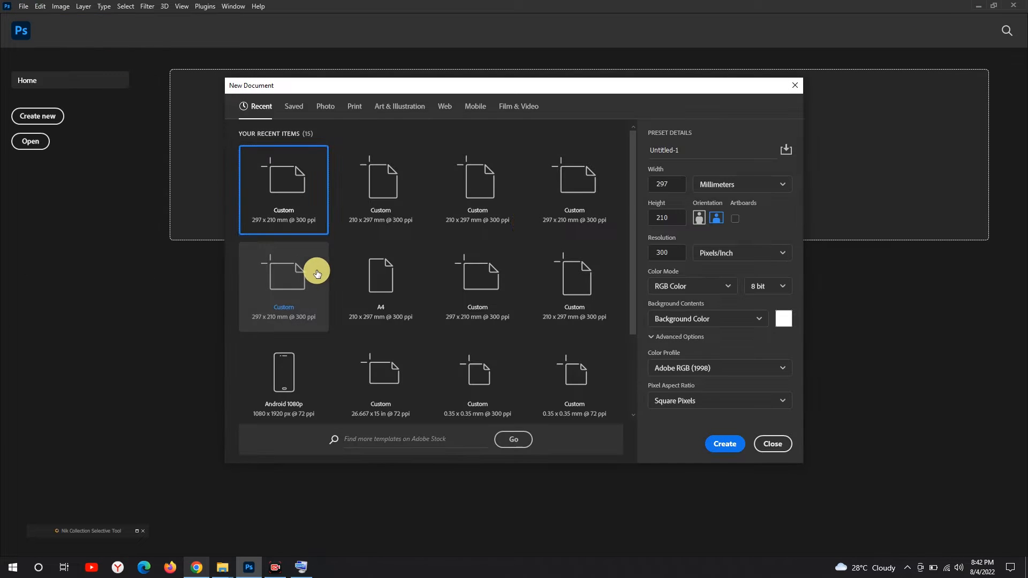
click(380, 270)
click(716, 217)
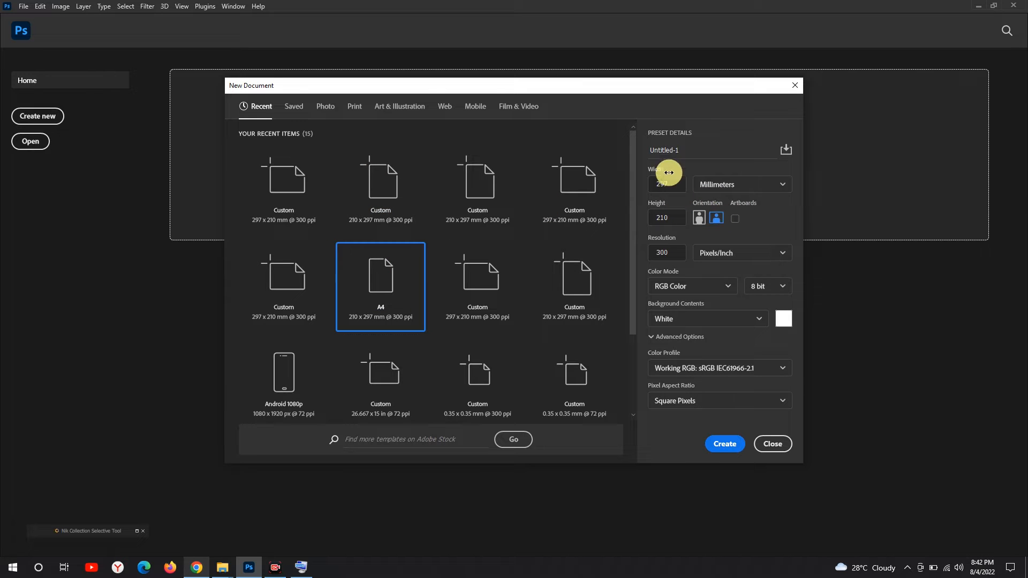
Step: Name the new document নতুন আলো, set its color profile to Adobe RGB (1998) and create it
drag(711, 150, 658, 153)
right_click(658, 152)
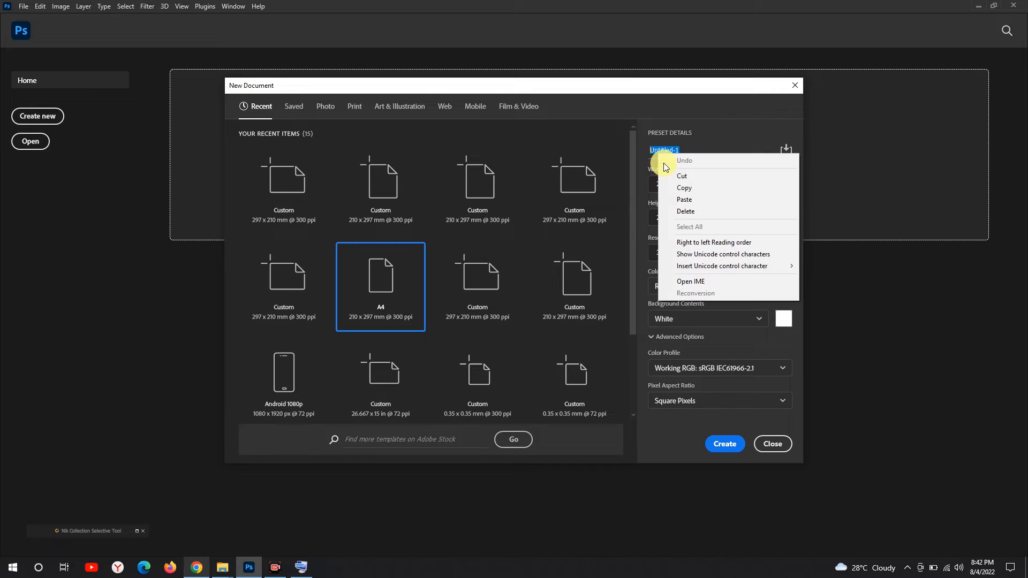
click(672, 196)
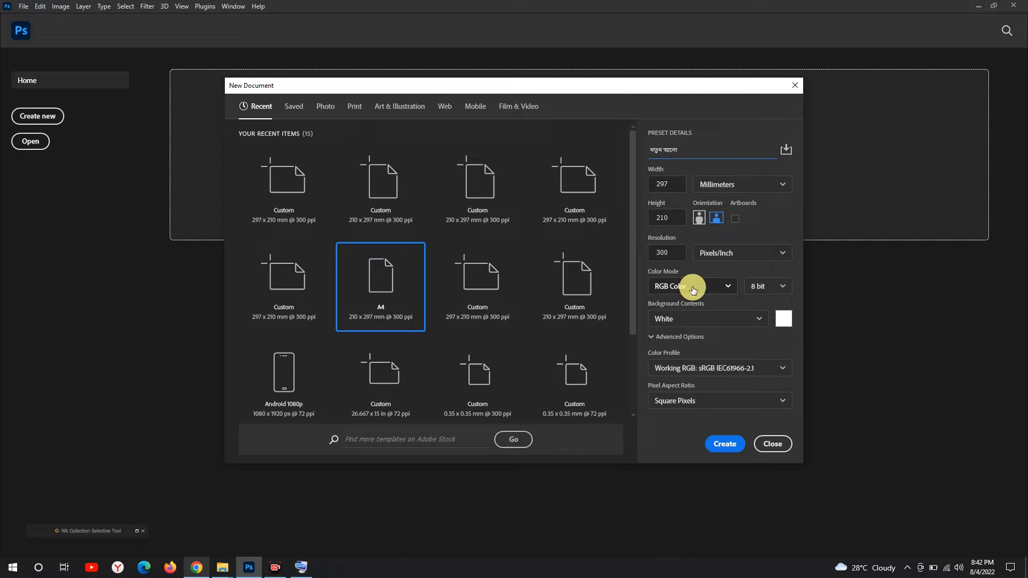
click(688, 368)
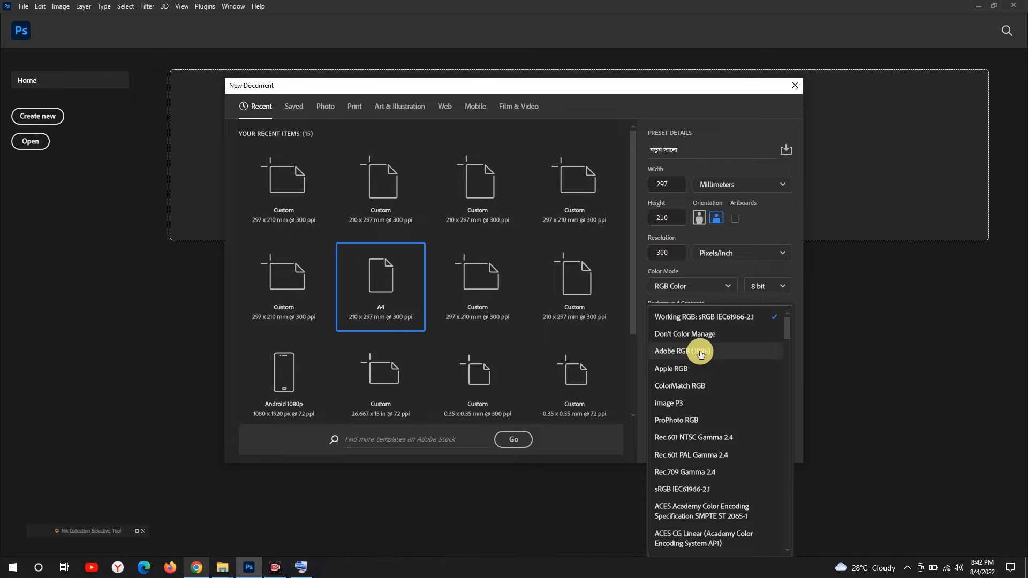
click(714, 352)
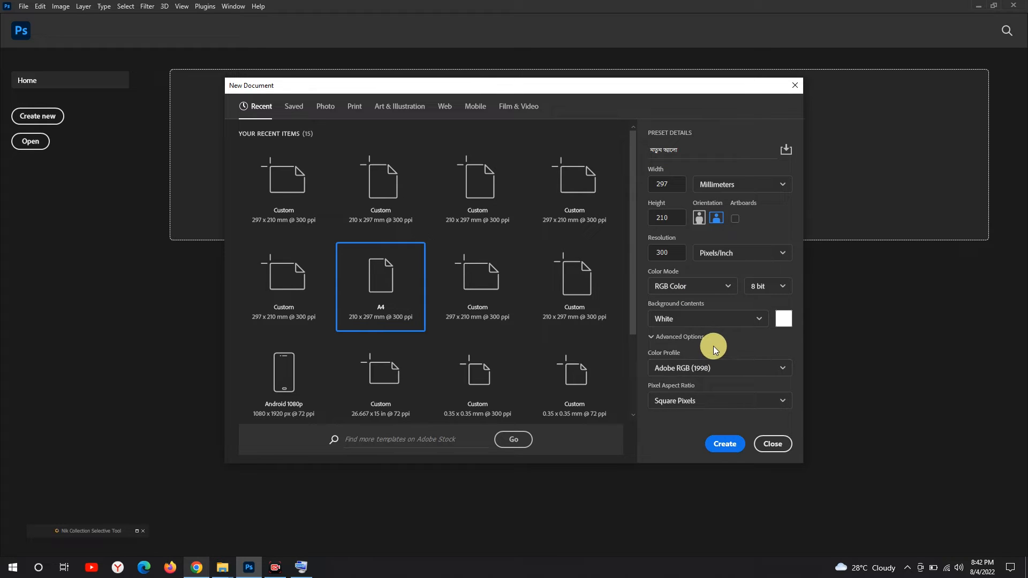
click(672, 185)
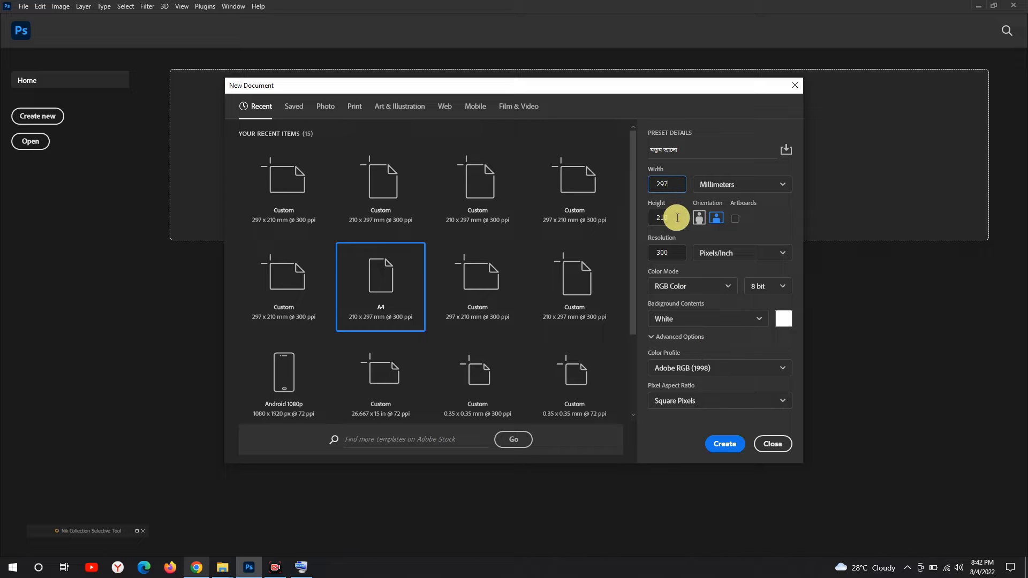
click(727, 444)
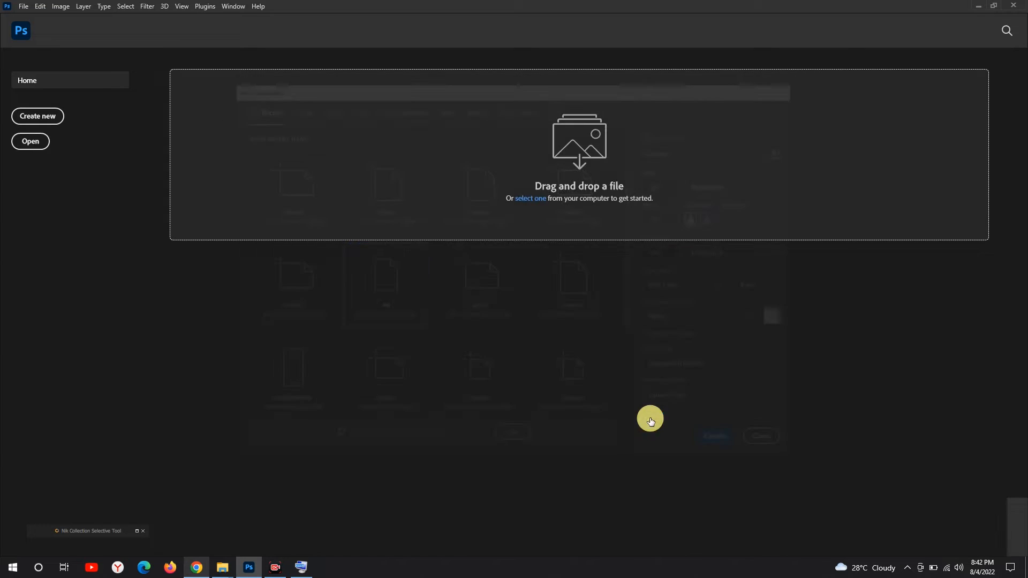
Step: Create a second 297 x 210 mm document named নতুন আলো_Text with transparent background contents
click(25, 7)
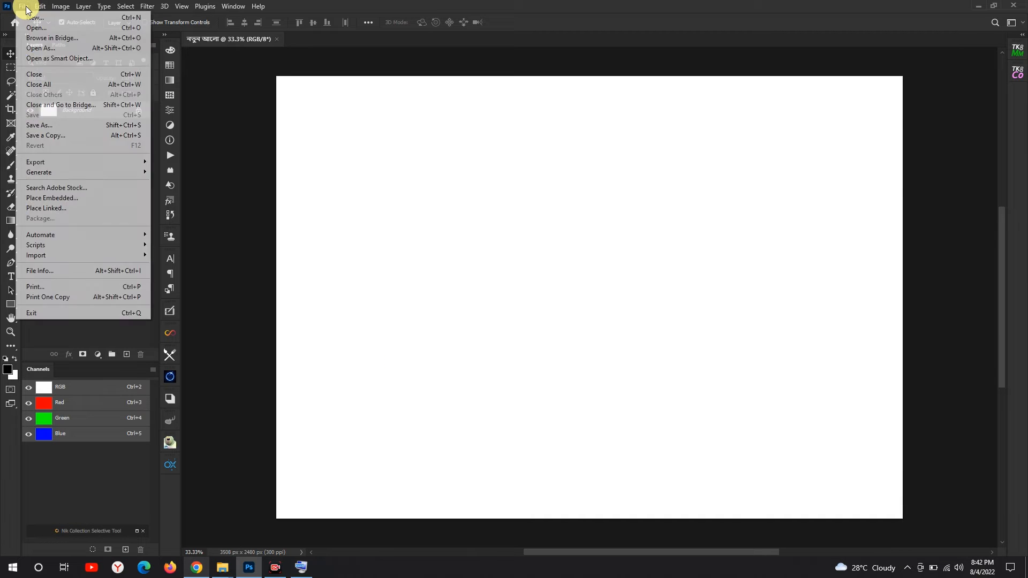
click(28, 17)
double_click(663, 150)
right_click(664, 150)
click(689, 195)
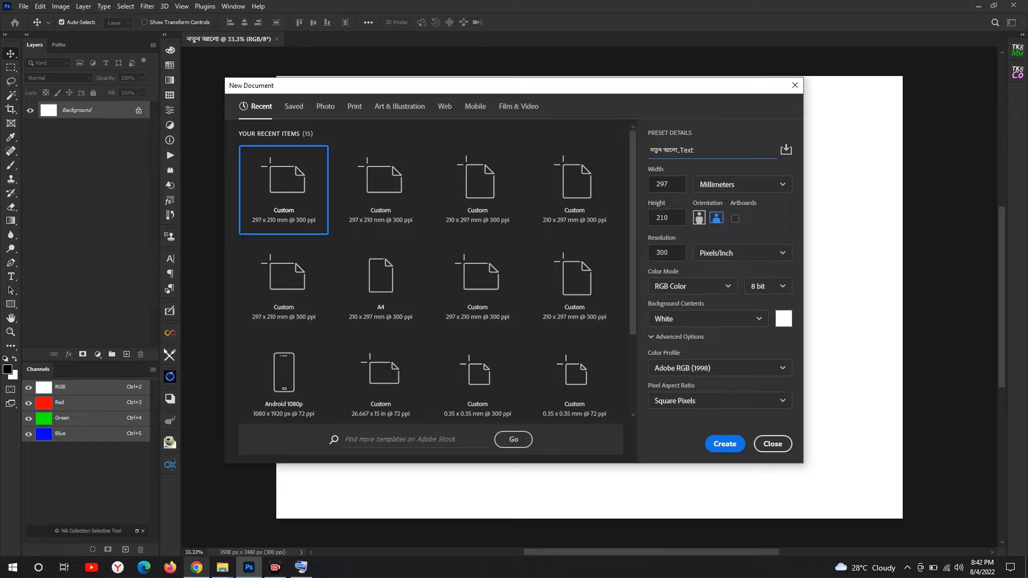
click(705, 321)
click(676, 391)
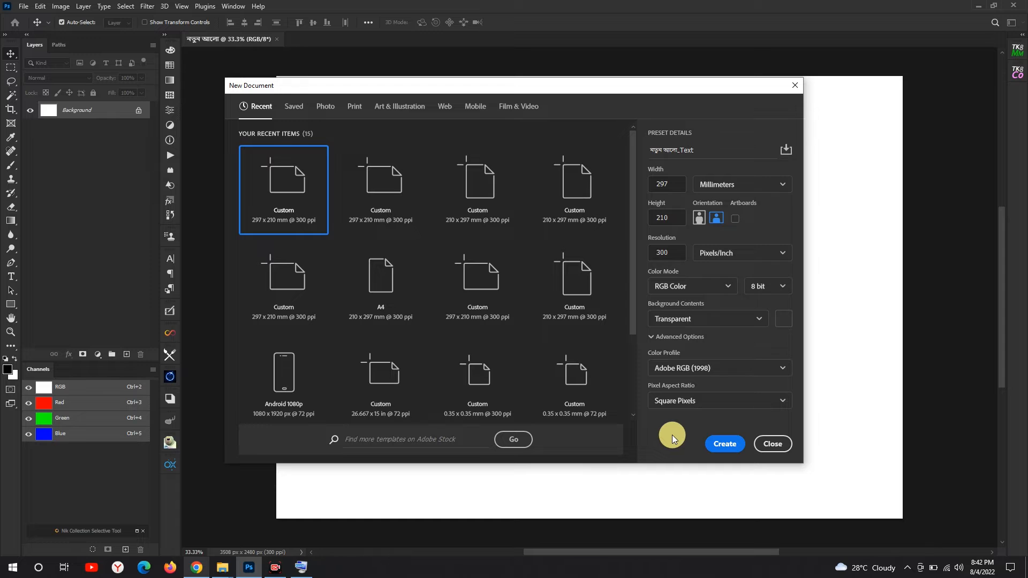
click(721, 443)
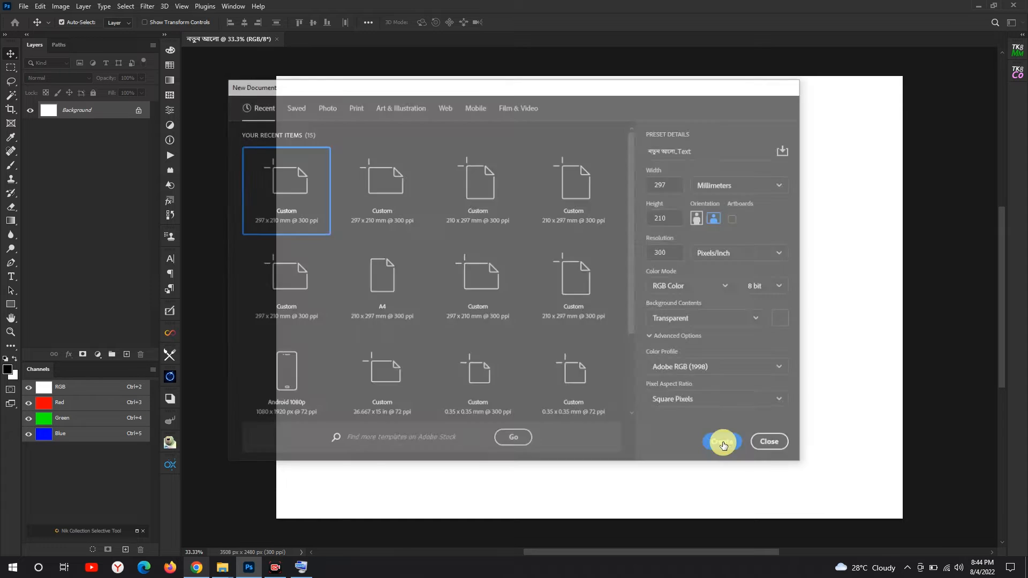
click(24, 7)
click(362, 4)
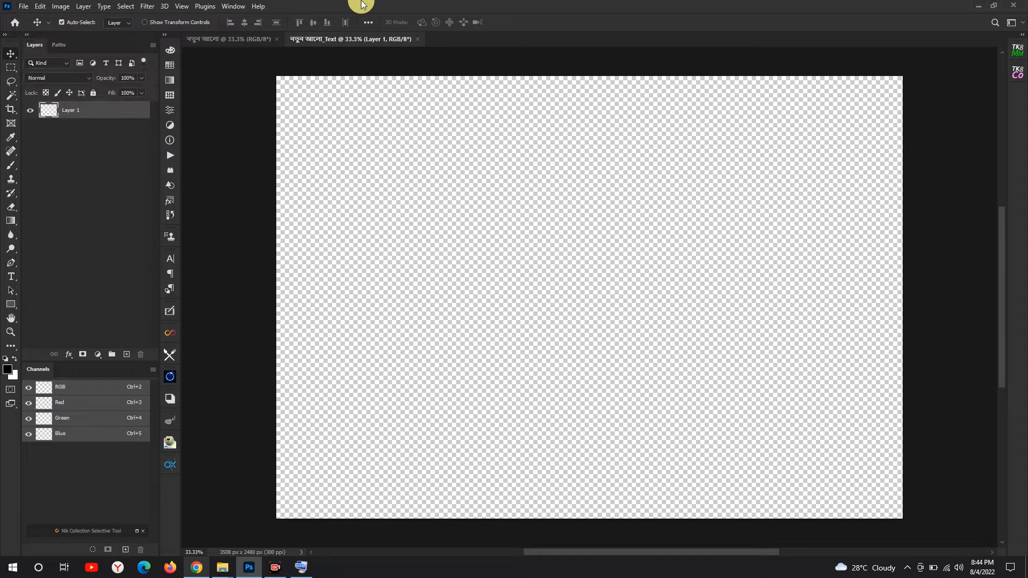
Step: Paste the copied text নতুন আলো as a text layer near the middle of the canvas
click(10, 276)
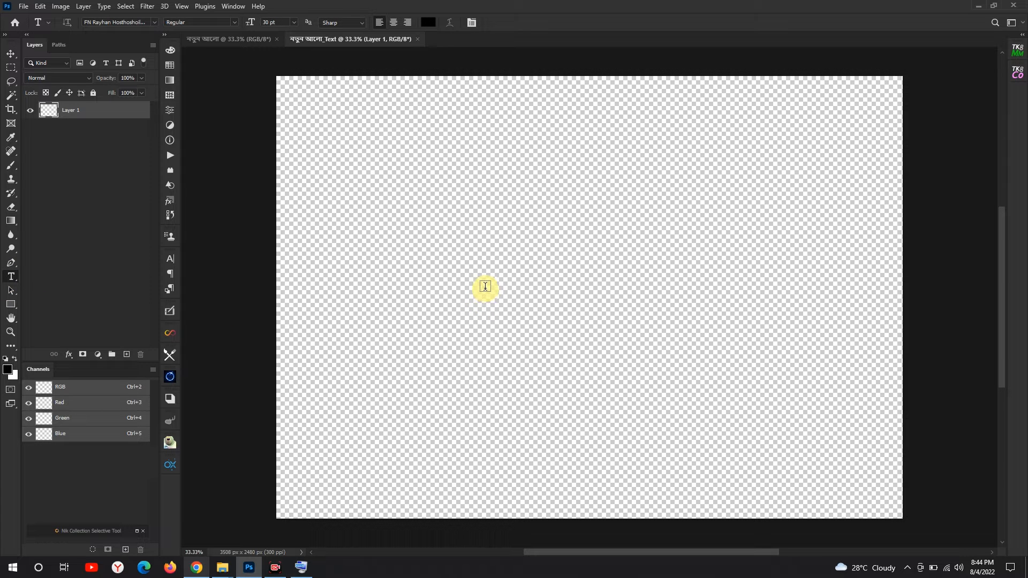
click(493, 290)
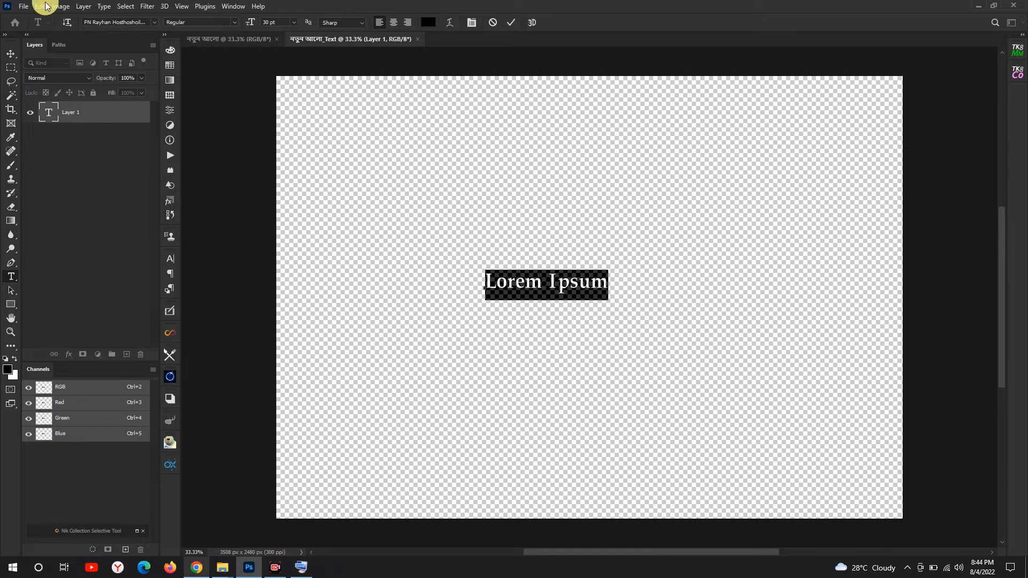
click(43, 5)
click(51, 101)
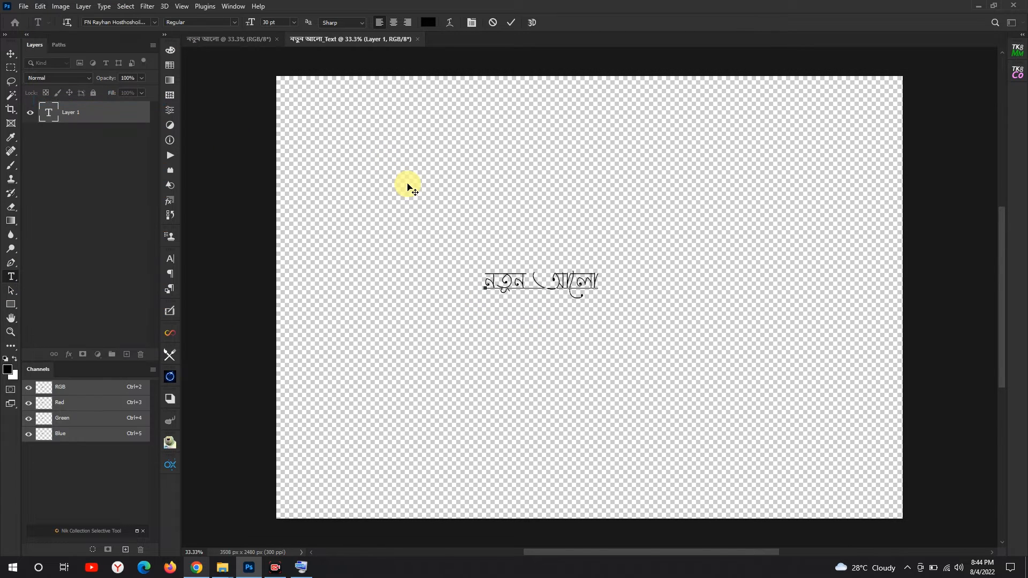
click(509, 22)
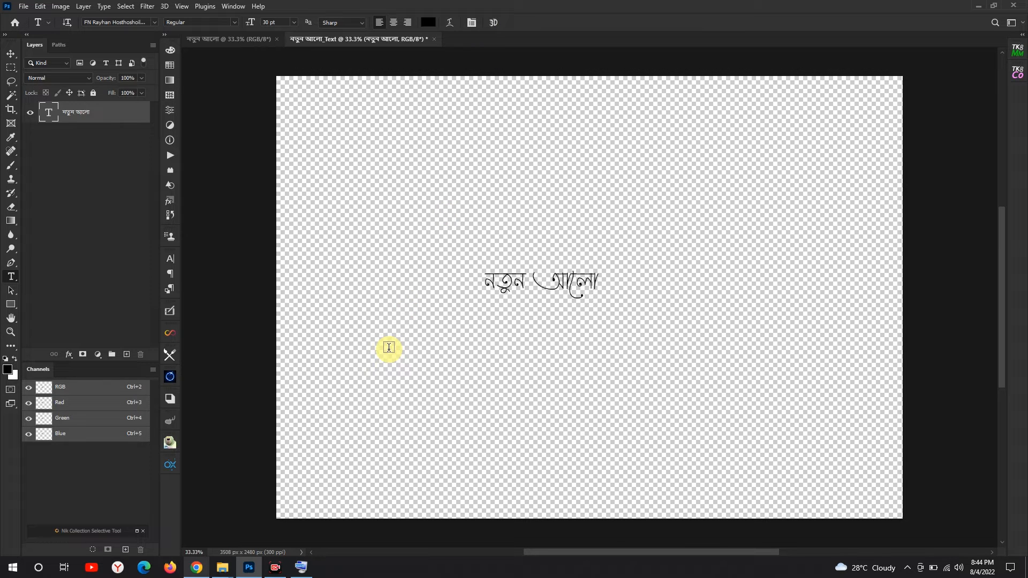
Step: Change the text's font to Li Kongka Borno Unicode
click(155, 22)
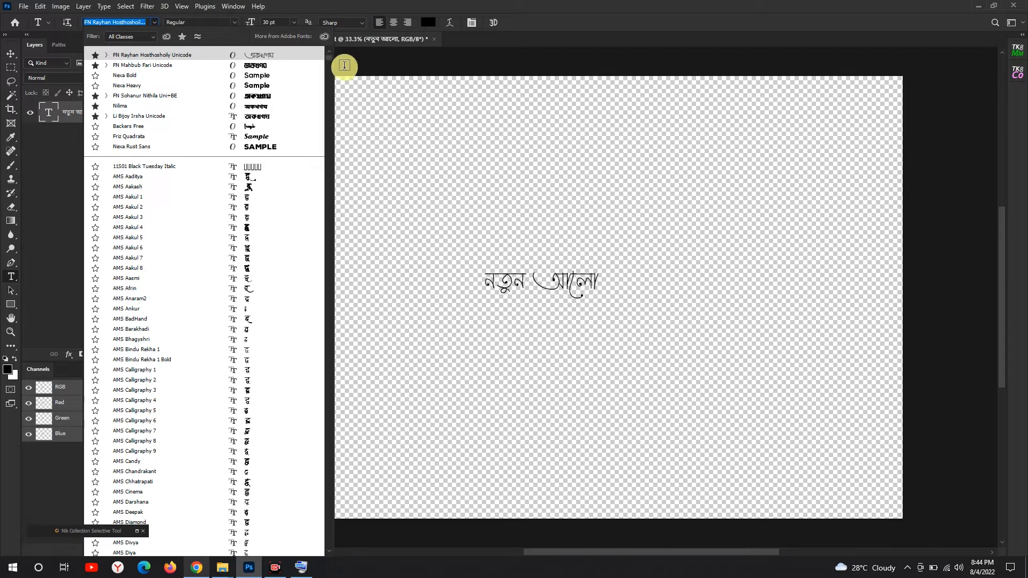
drag(329, 57, 332, 538)
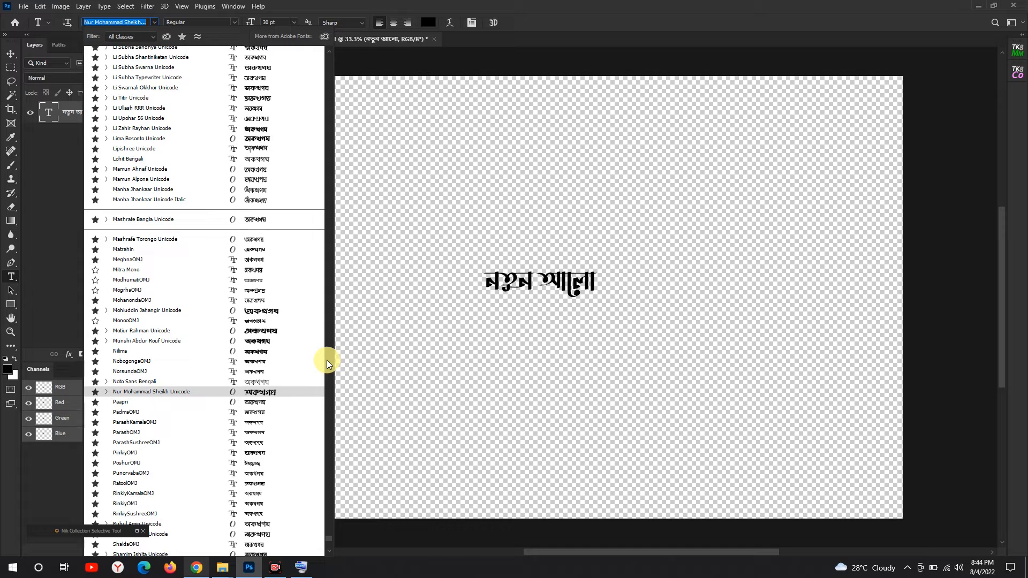
scroll(329, 358, up, 7)
scroll(328, 358, up, 10)
scroll(329, 358, up, 5)
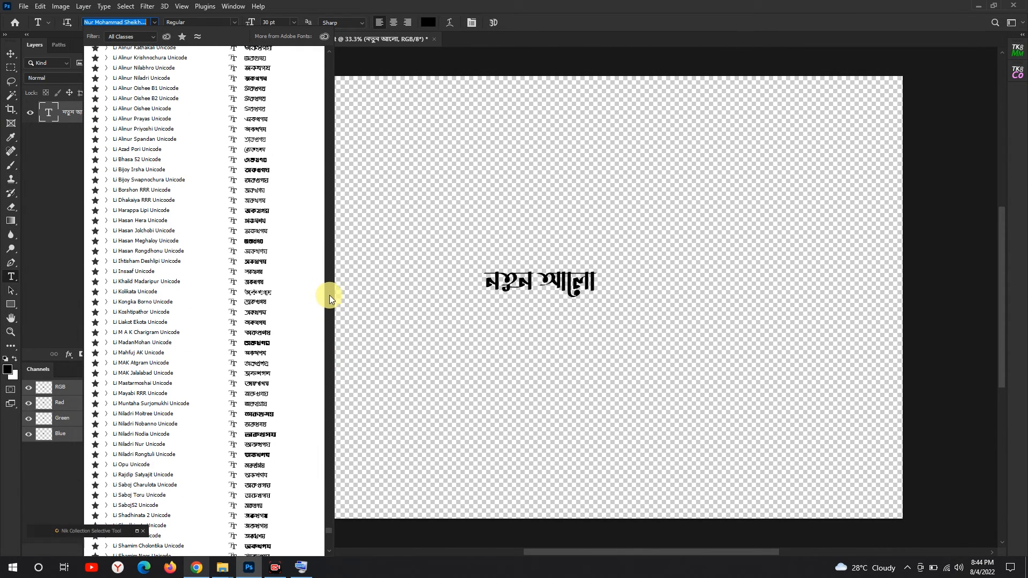
click(259, 300)
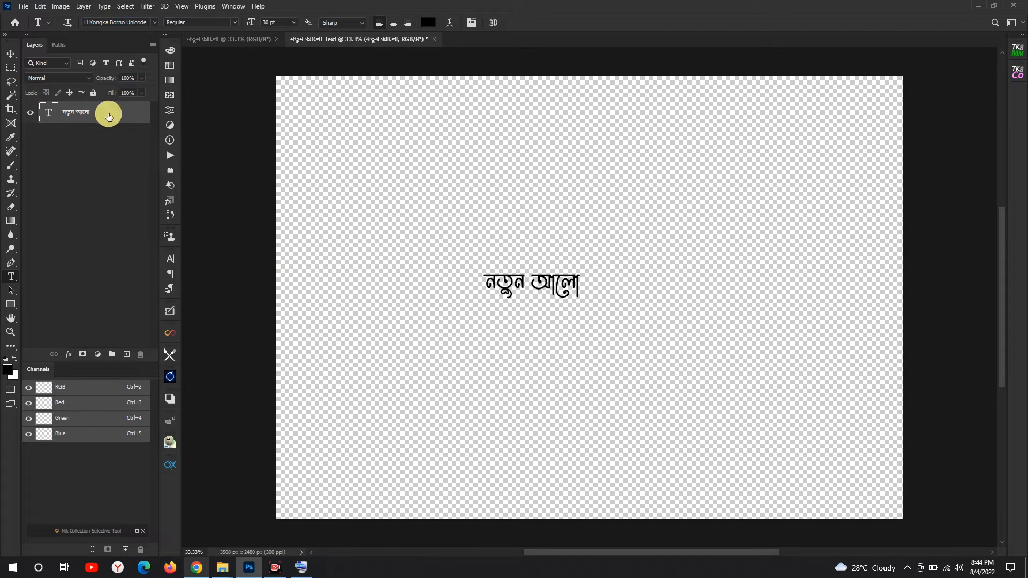
Step: Enlarge the নতুন আলো text to more than twice its size with Free Transform
click(10, 55)
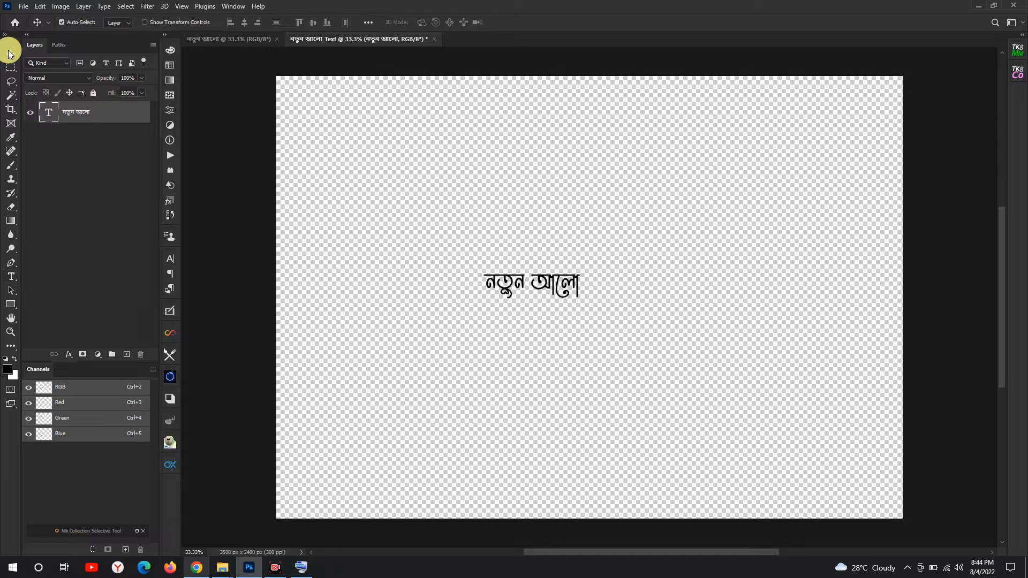
click(309, 566)
click(29, 530)
click(99, 484)
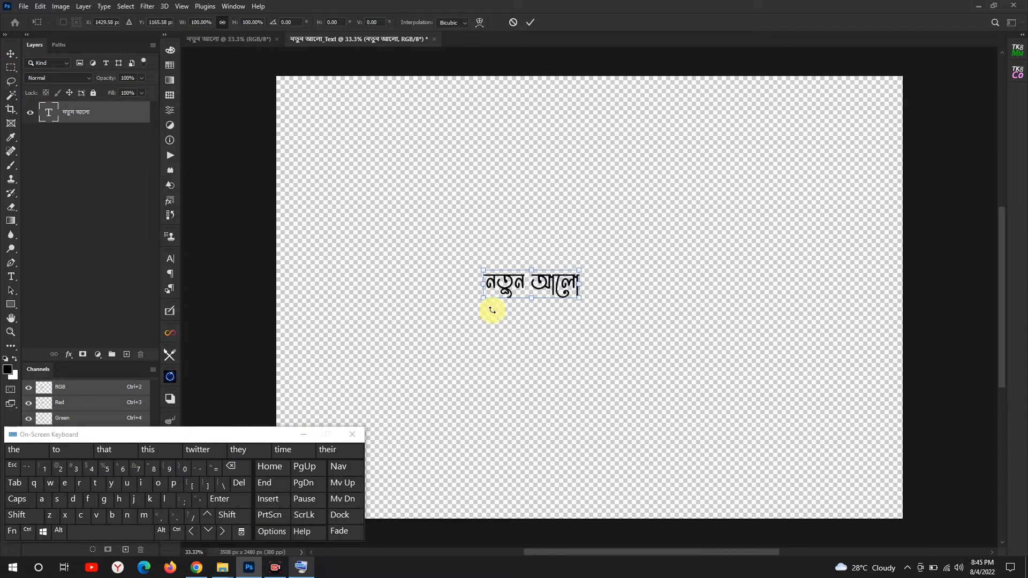
drag(617, 248, 705, 207)
click(531, 23)
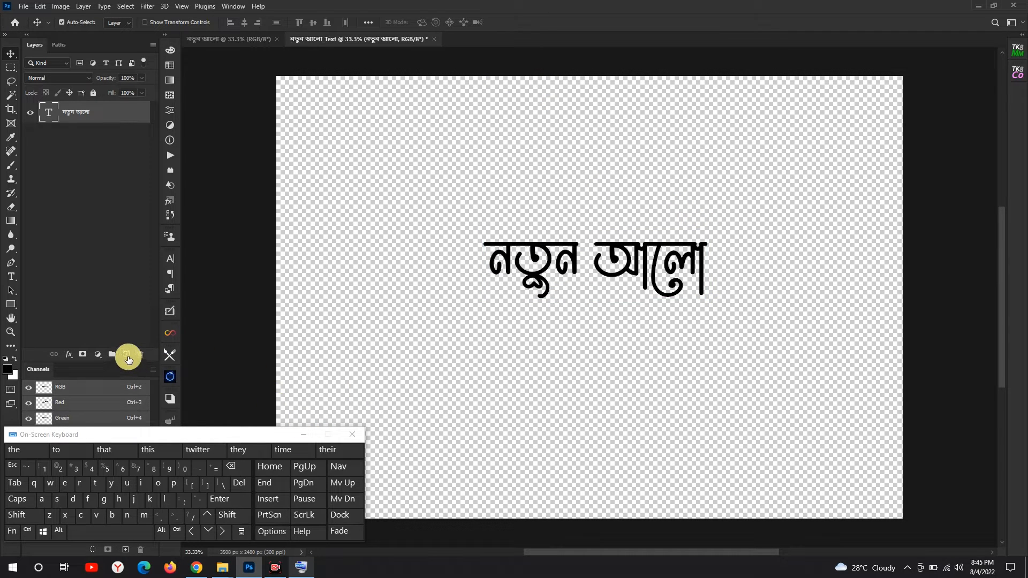
Step: Add a new layer beneath the text layer and fill it with the black foreground color
click(126, 355)
drag(110, 107, 115, 147)
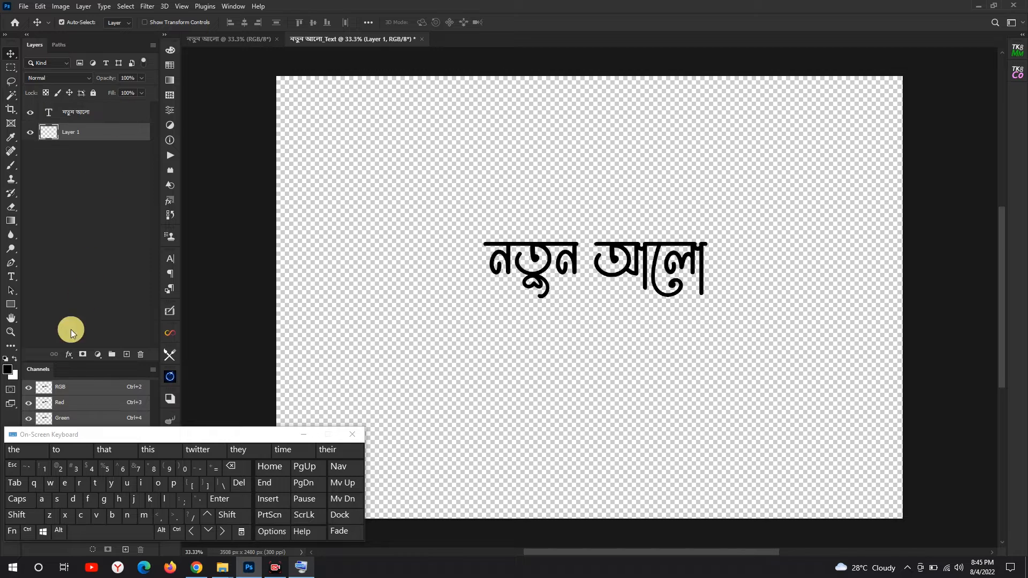
click(57, 530)
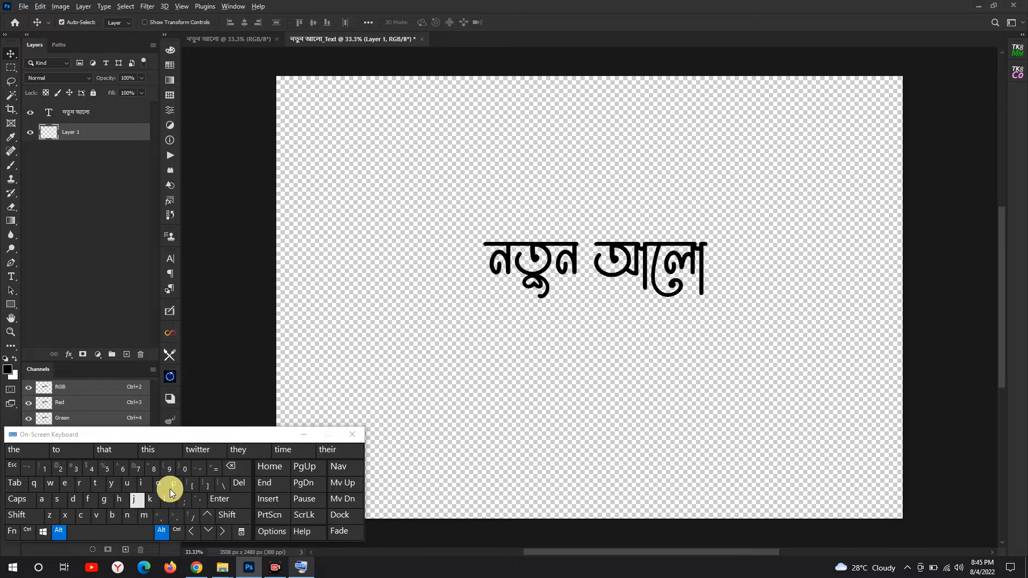
click(240, 466)
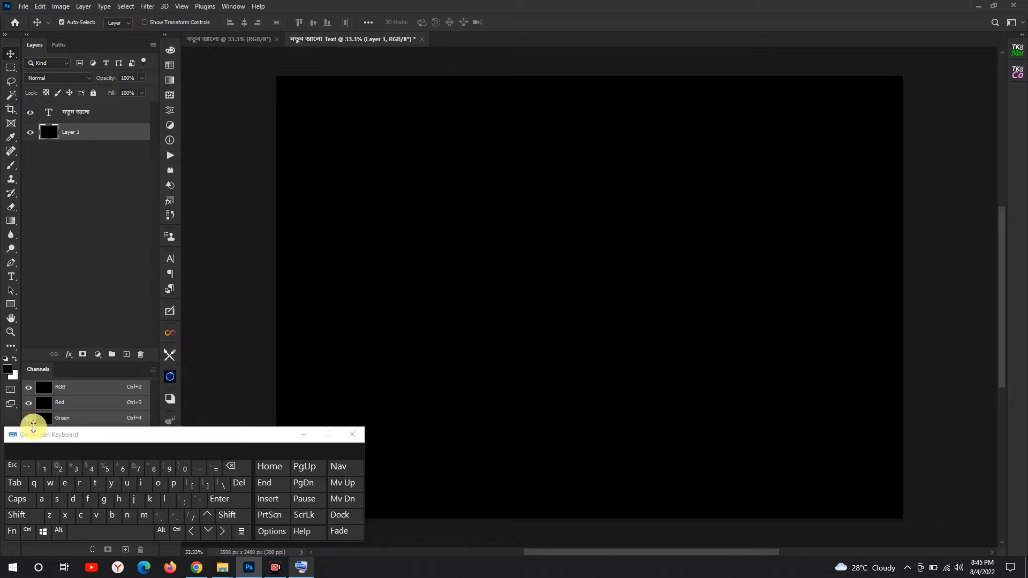
Step: Center the text layer horizontally and vertically on the black layer, and delete the black layer
click(18, 515)
shift+click(94, 113)
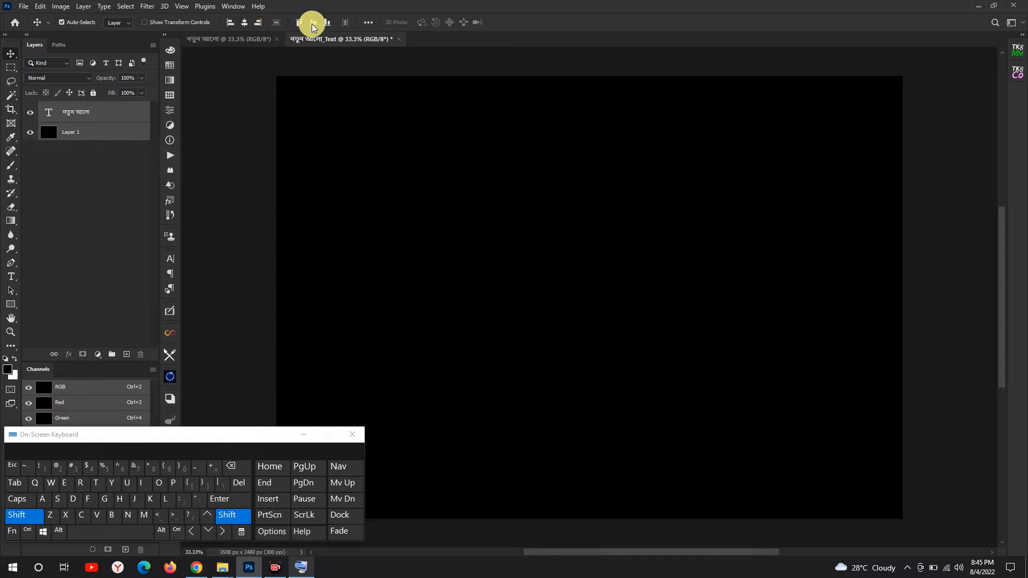
click(114, 134)
drag(111, 138, 140, 354)
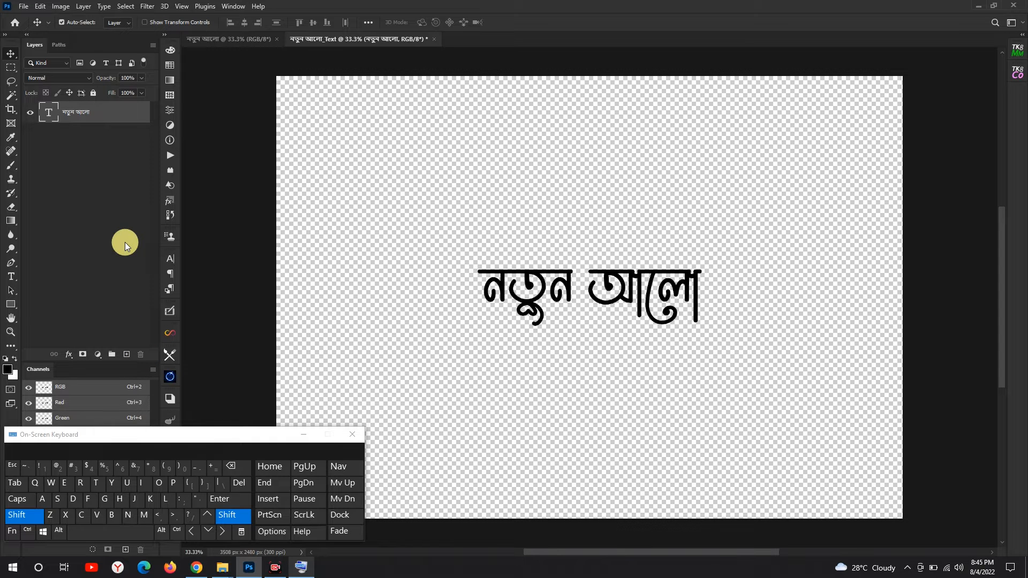
click(303, 433)
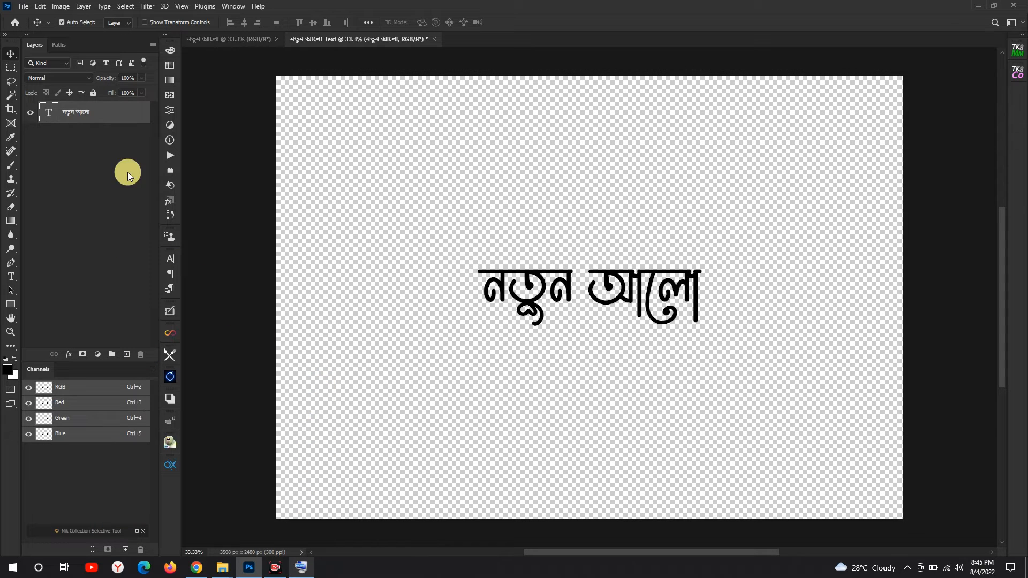
Step: Convert the নতুন আলো text layer to a smart object
right_click(94, 112)
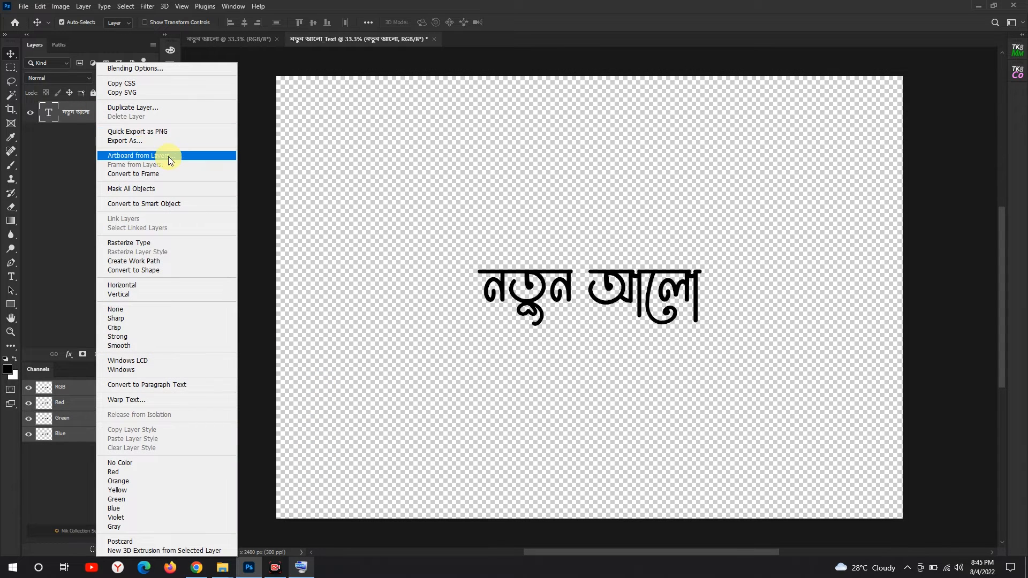
click(156, 204)
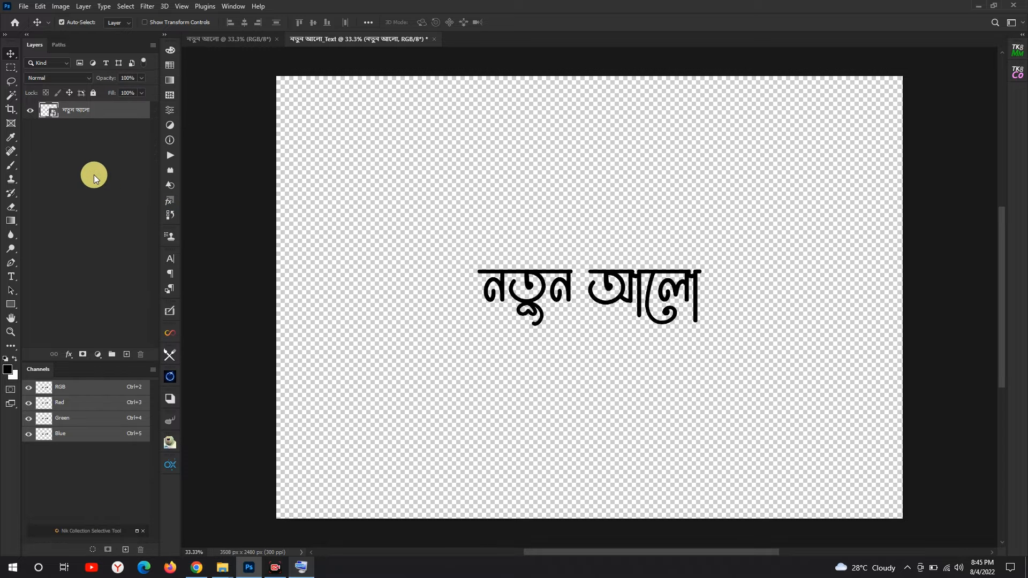
Step: Save the text document to the Desktop as the Photoshop file নতুন আলো_Text with maximized compatibility, and close it
click(24, 6)
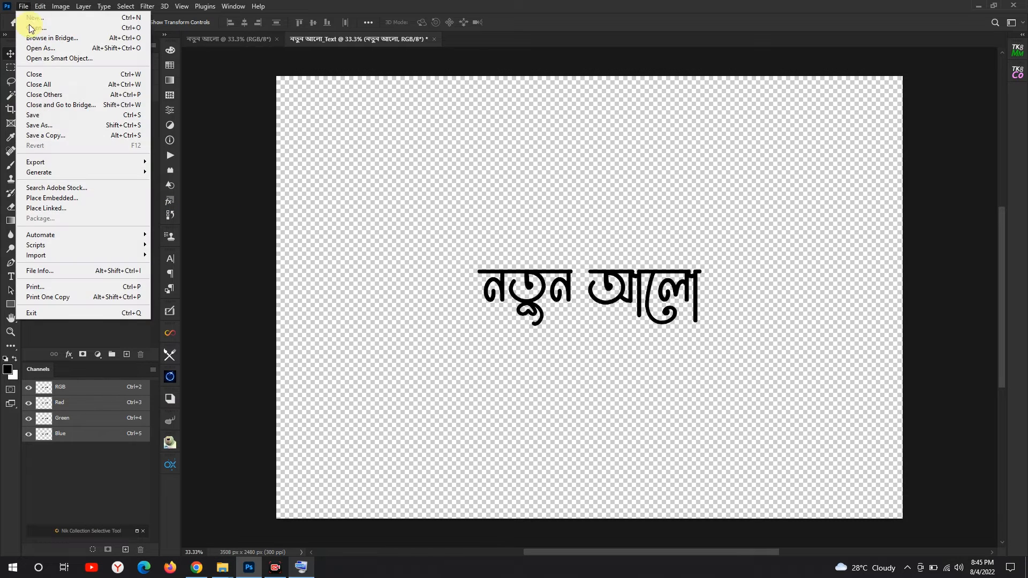
click(47, 124)
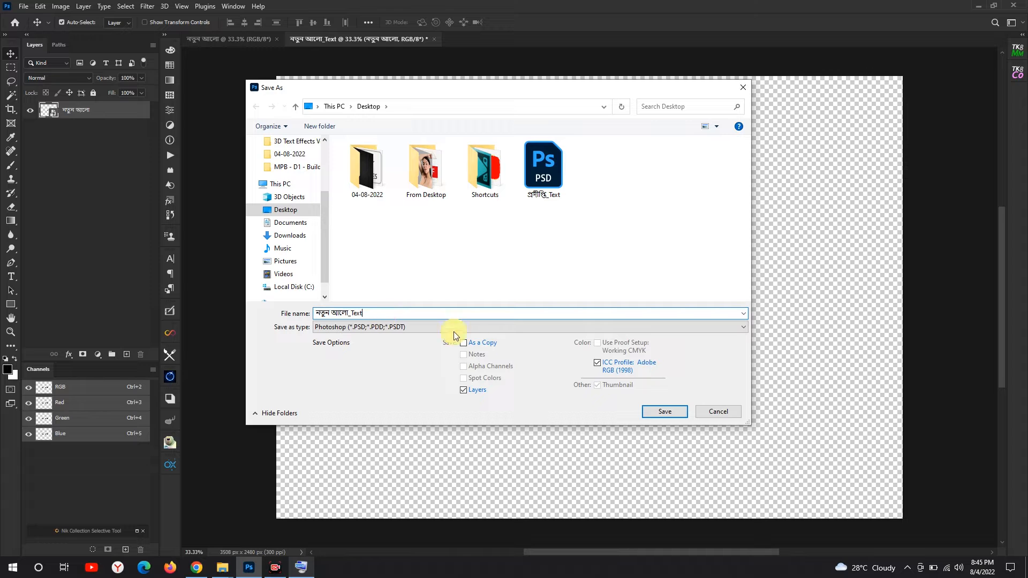
click(670, 412)
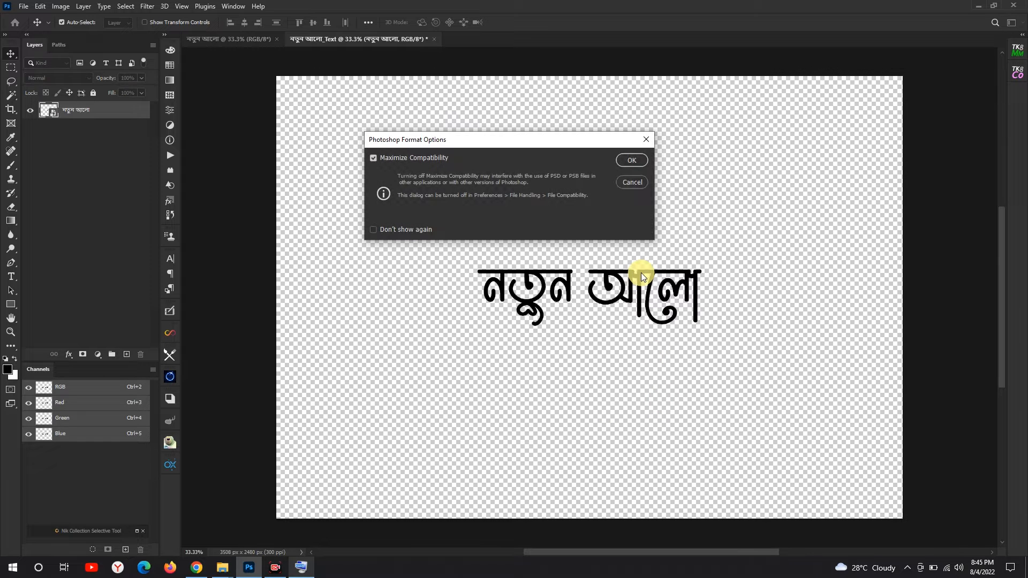
click(632, 161)
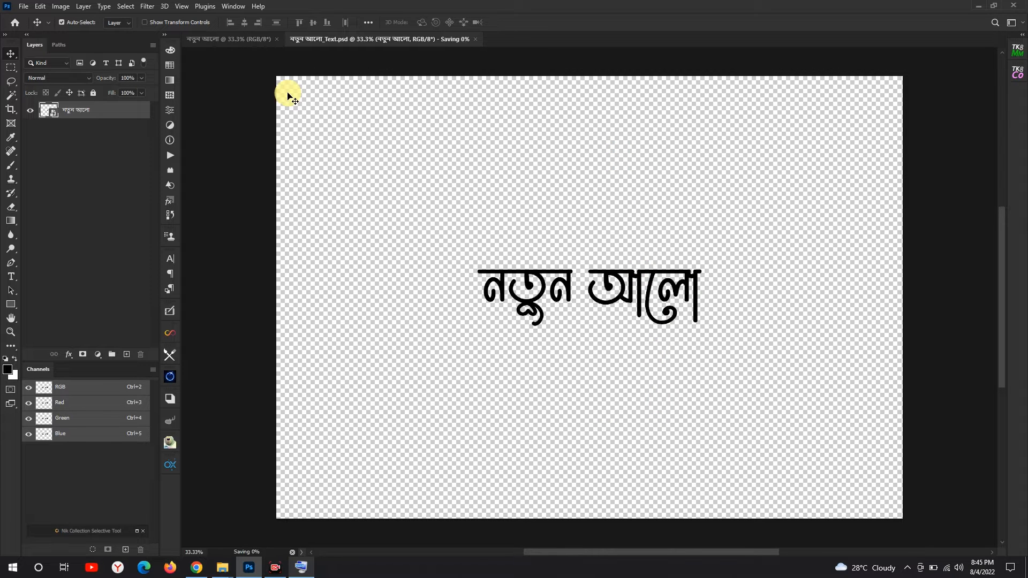
click(248, 38)
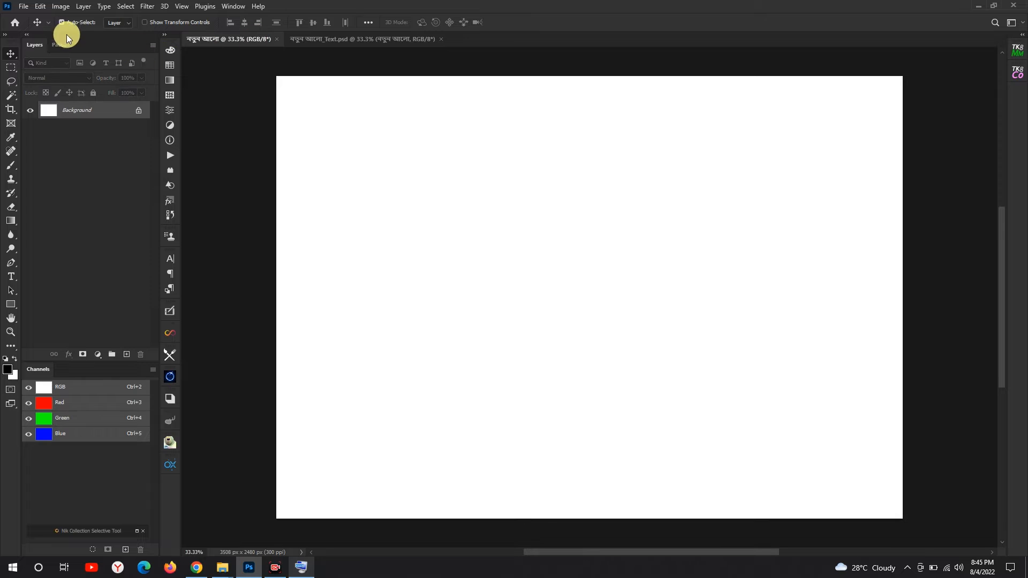
click(439, 40)
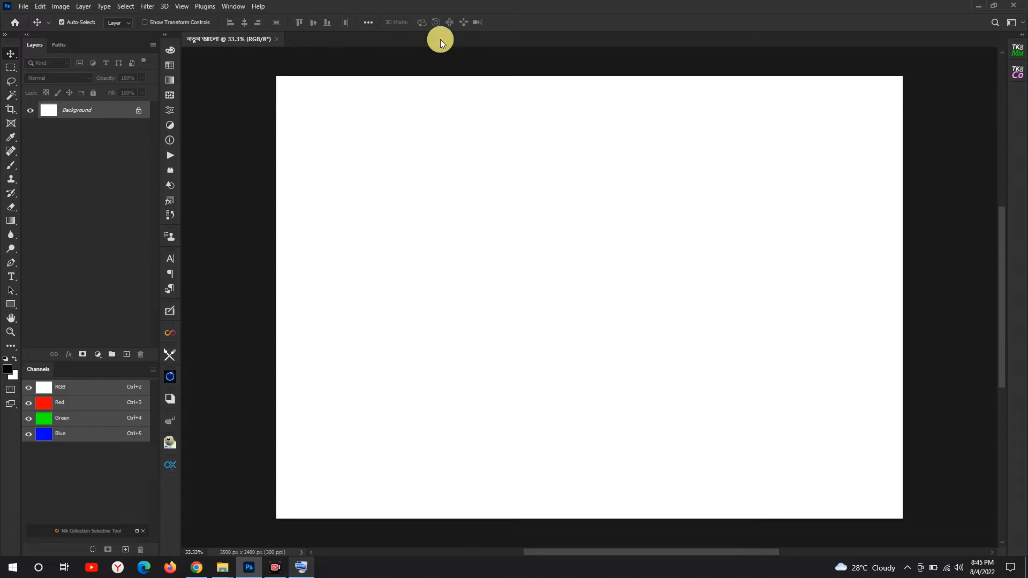
Step: Place the Background_Lightup image from the Desktop folder 04-08-2022 as an embedded object in the নতুন আলো document
click(25, 8)
click(49, 205)
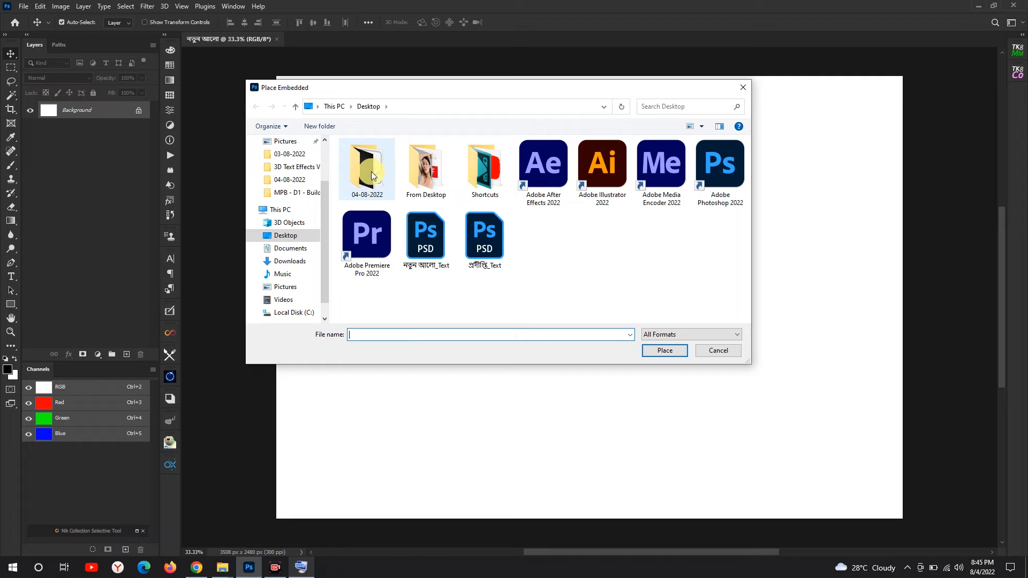
double_click(371, 173)
click(423, 175)
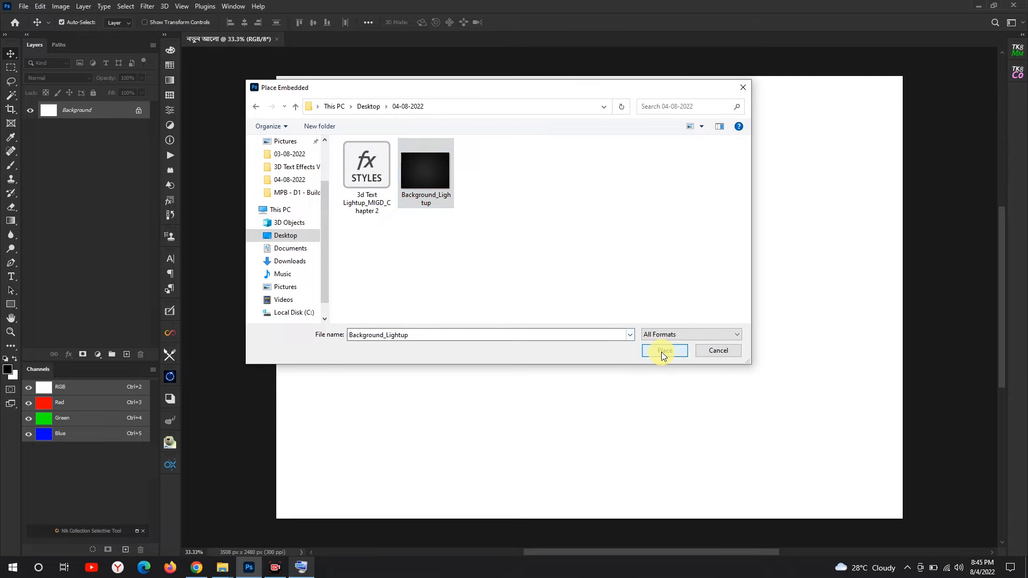
click(662, 351)
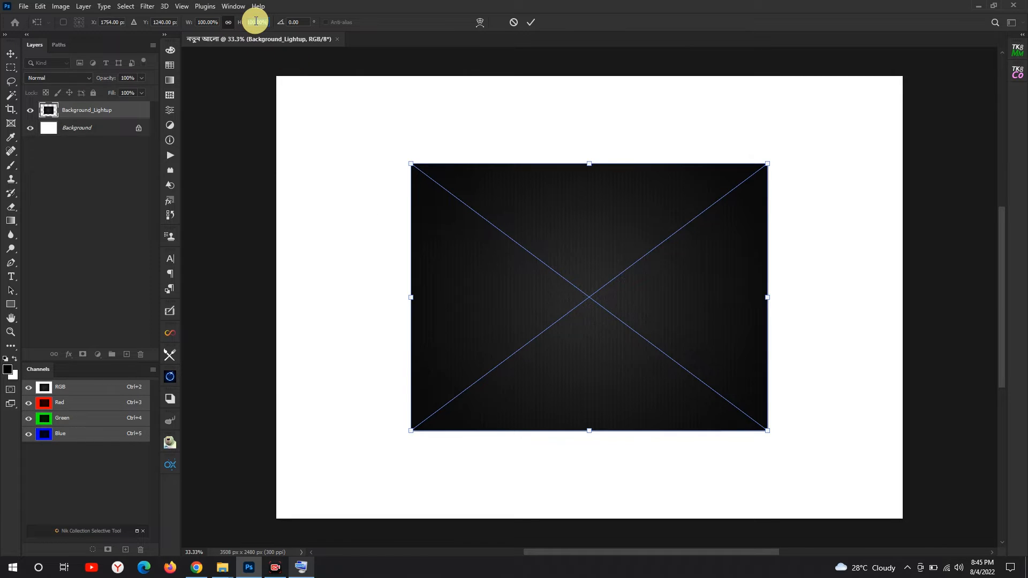
Step: Scale the placed background image proportionally to 177% so it covers the whole canvas
text(17)
key(Return)
text(5)
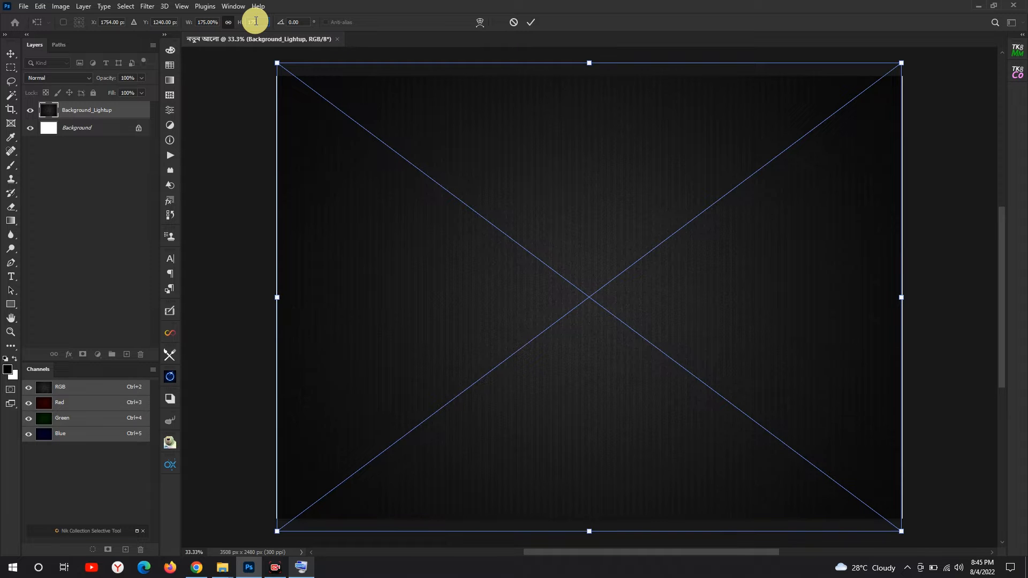
key(BackSpace)
text(7)
key(Return)
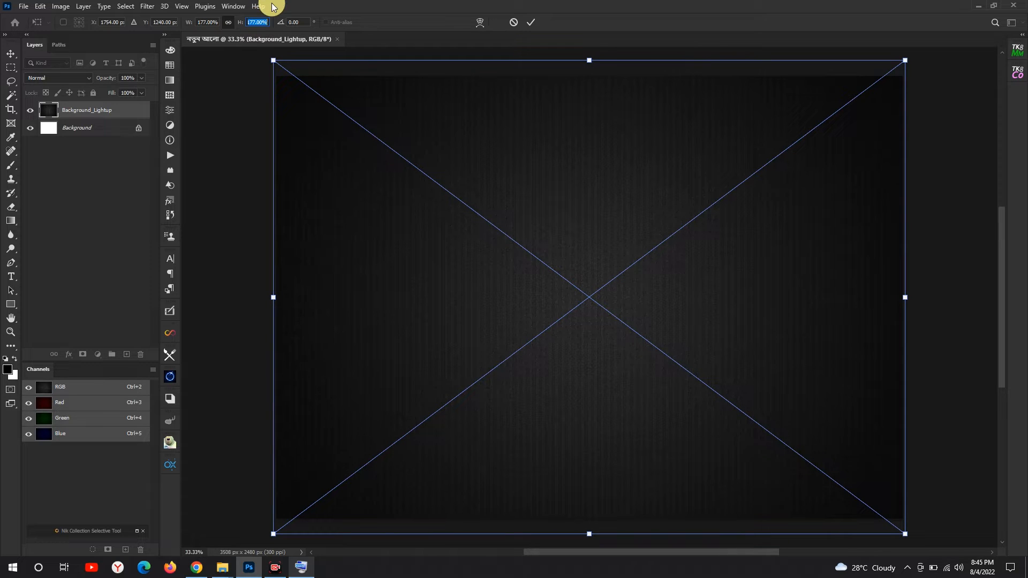
click(531, 22)
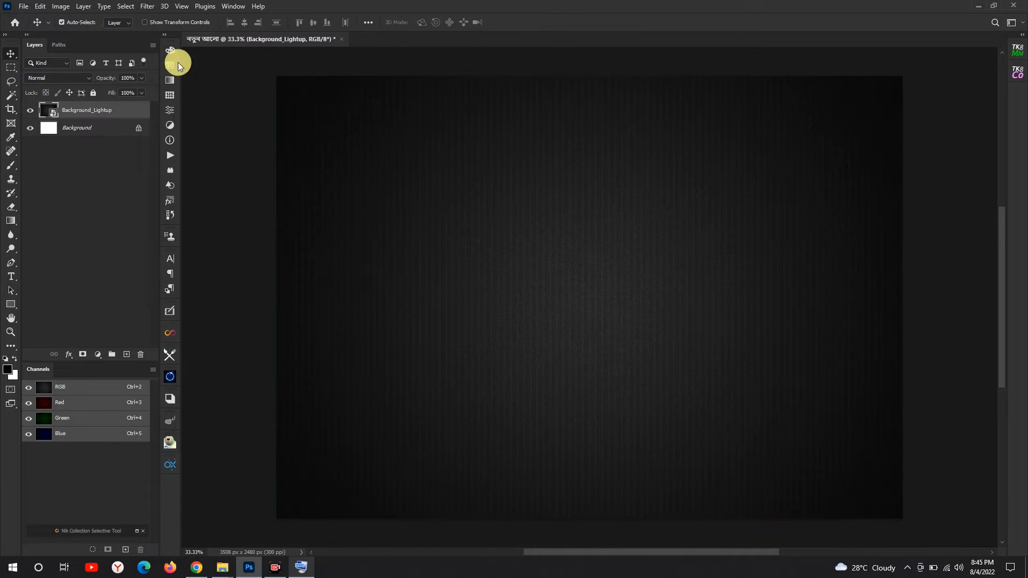
Step: Place the নতুন আলো_Text file from the Desktop as an embedded object above the background image
click(24, 6)
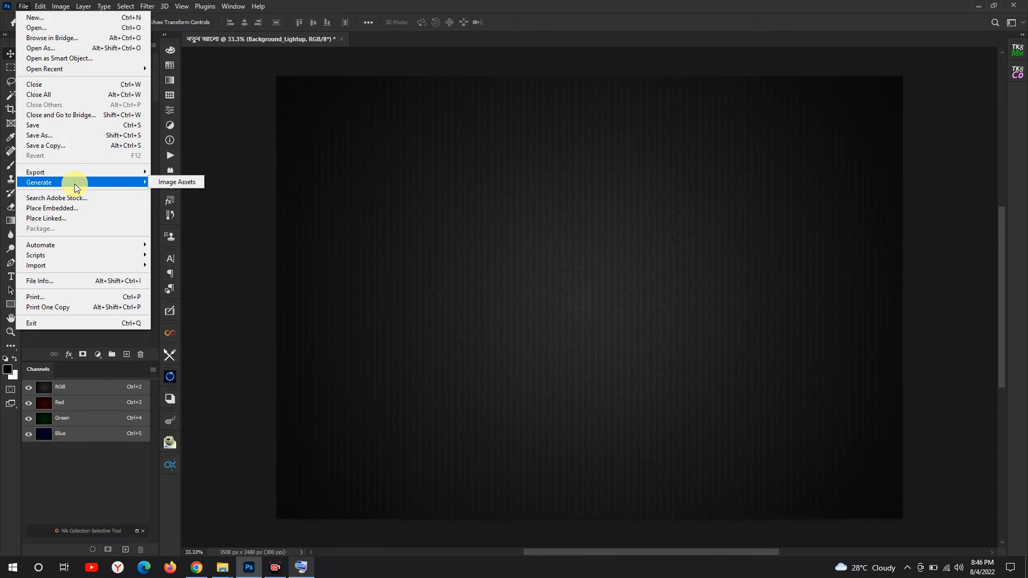
click(60, 213)
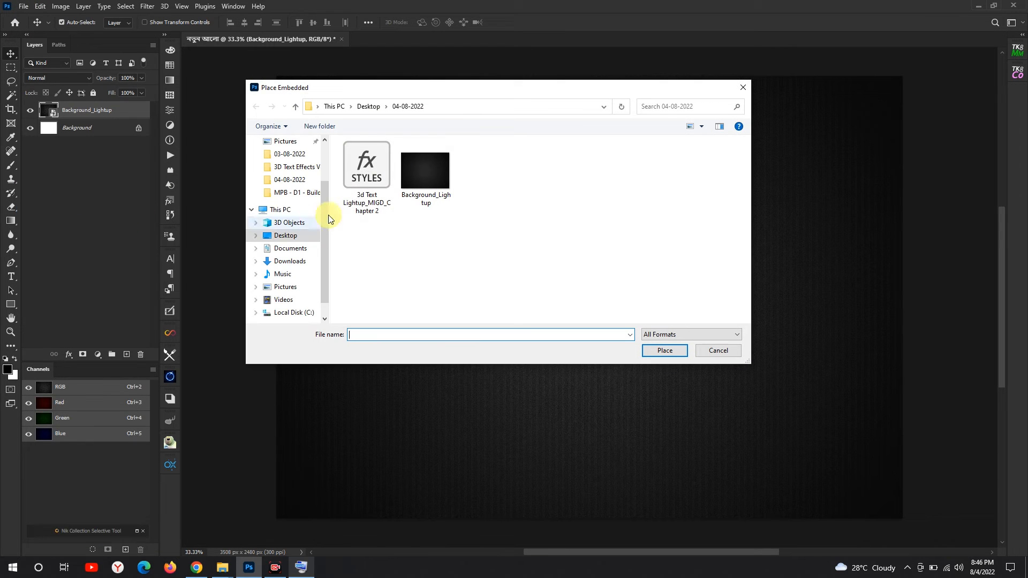
click(283, 238)
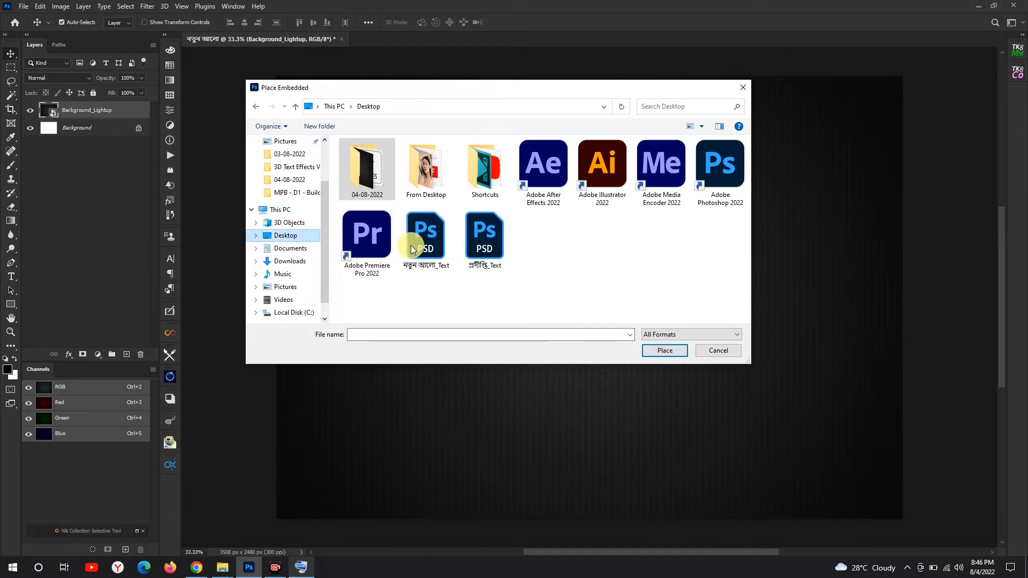
click(426, 239)
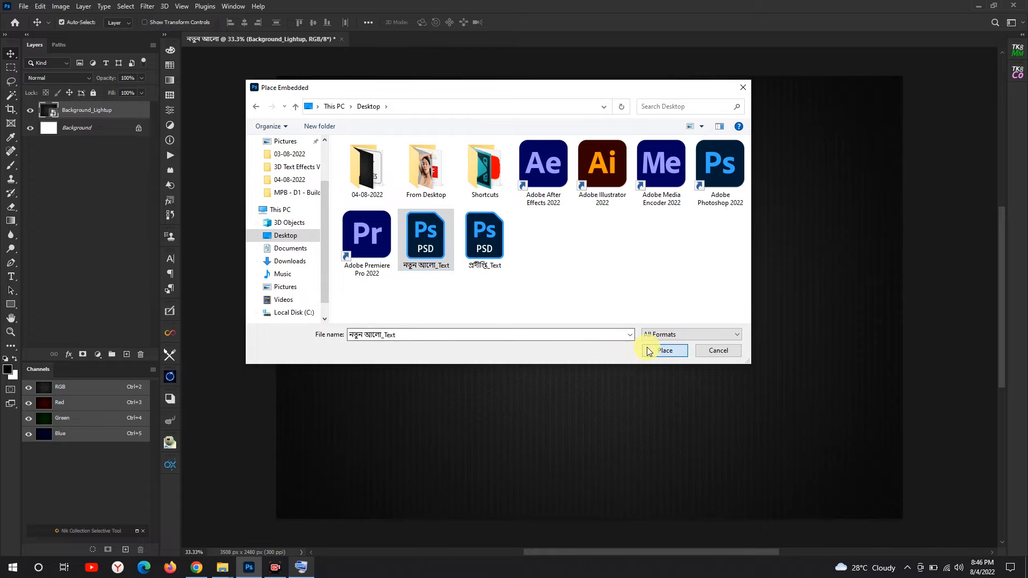
click(664, 350)
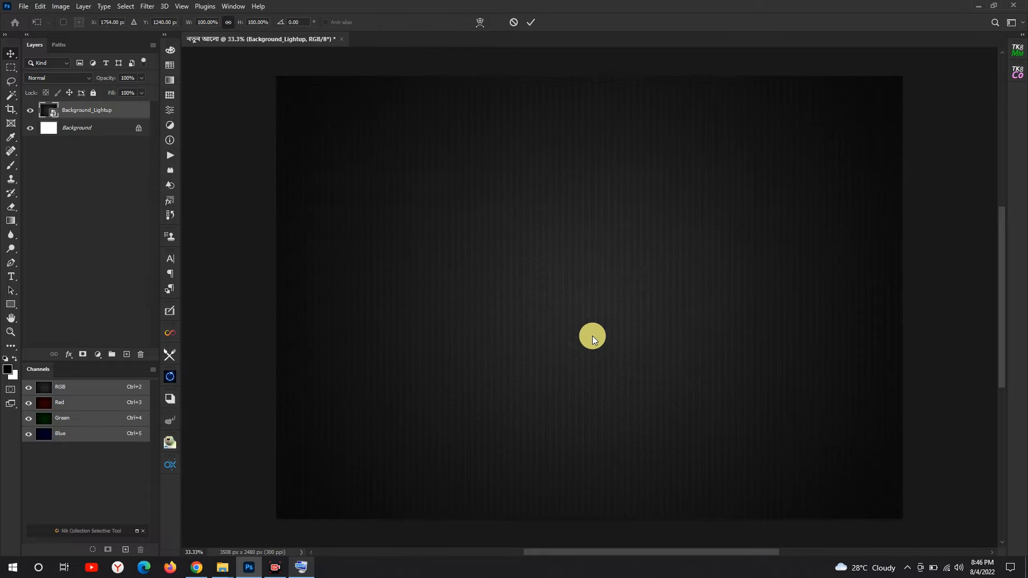
click(530, 21)
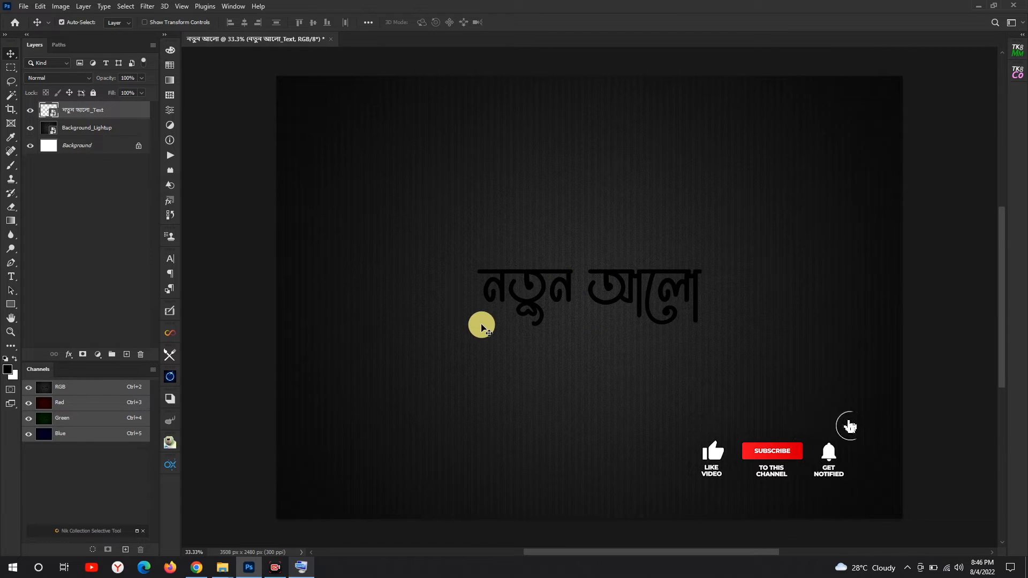
click(98, 165)
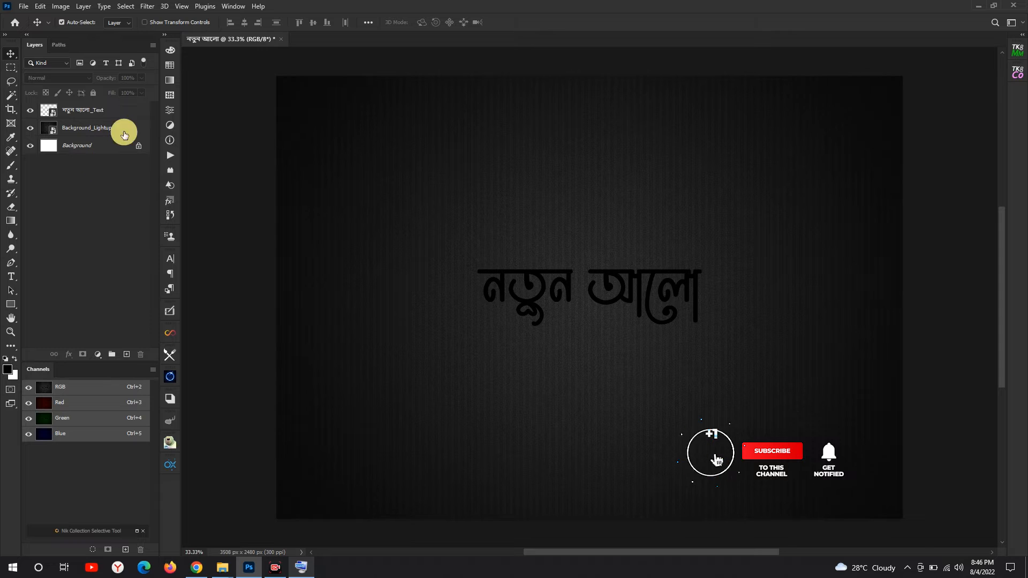
Step: Apply the pink Main Text style from the 3d Text Lightup_MIGD_Chapter 2 set to the নতুন আলো_Text layer
click(232, 6)
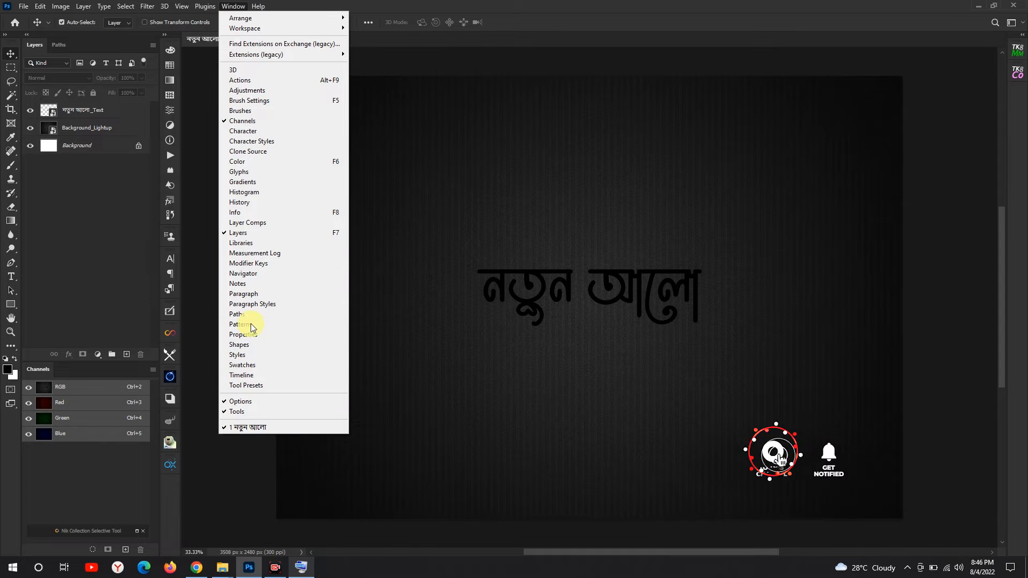
click(244, 354)
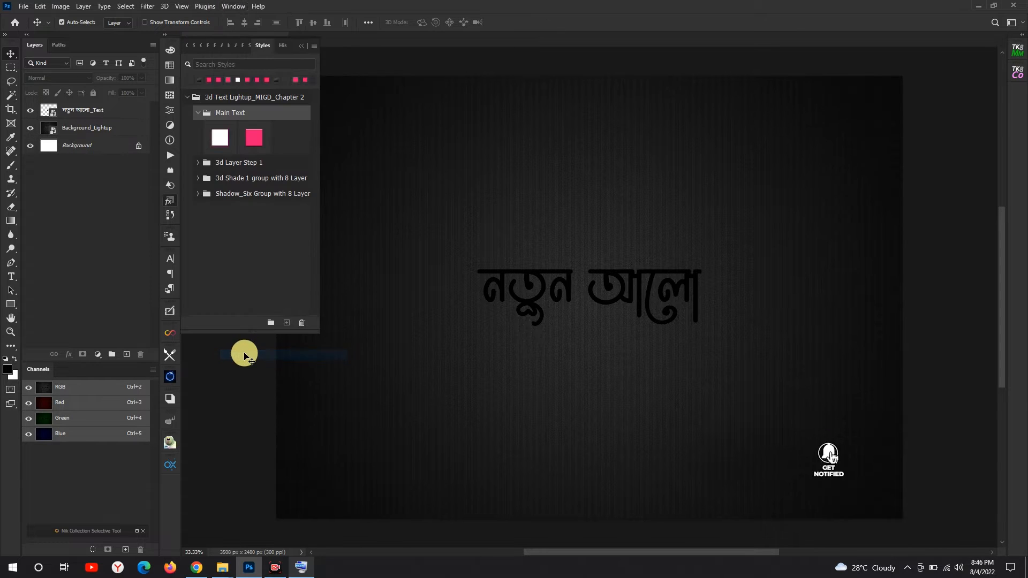
click(81, 111)
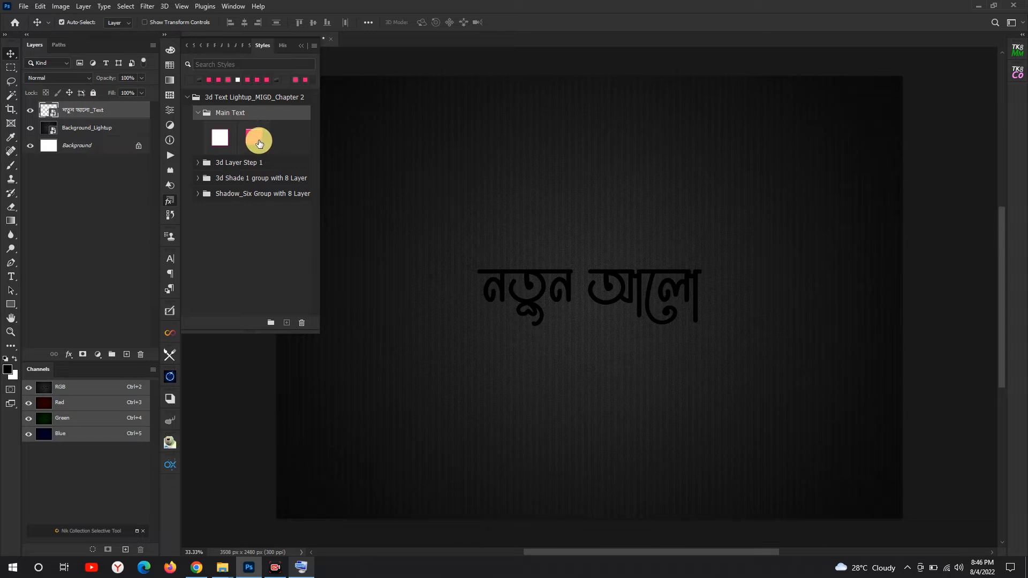
click(255, 139)
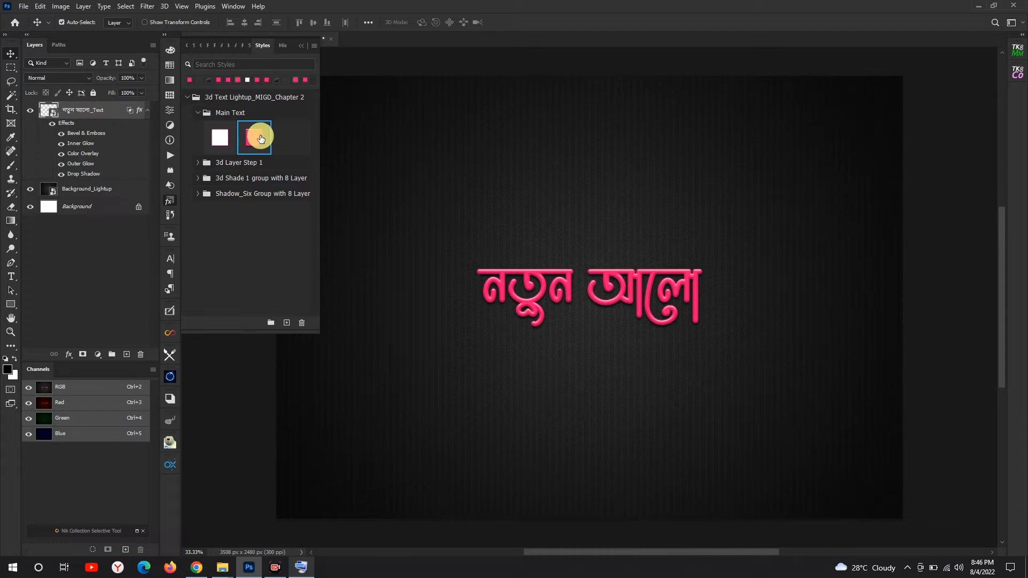
click(93, 227)
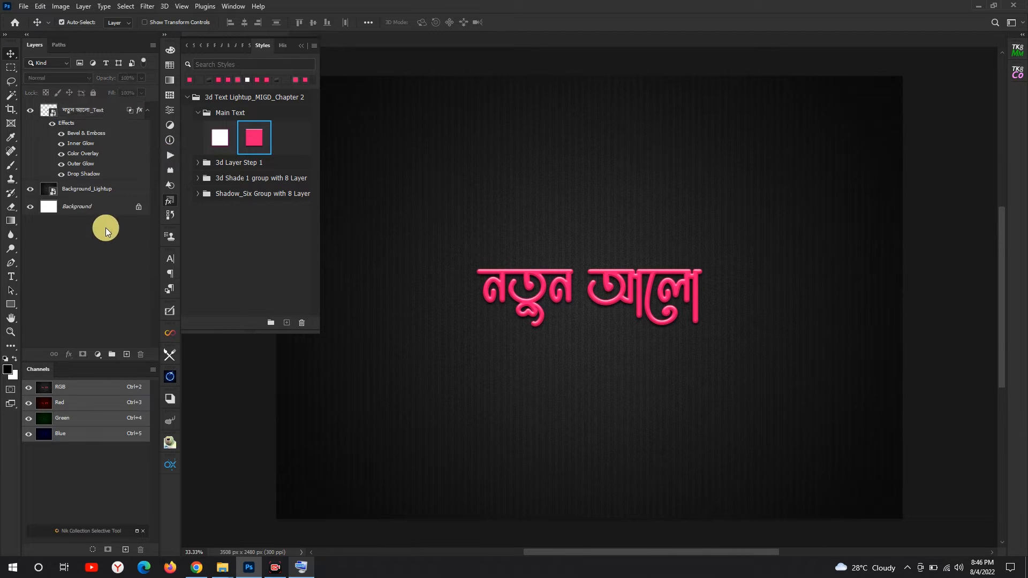
Step: Scale the layer effects of the নতুন আলো_Text layer to 95%
right_click(140, 112)
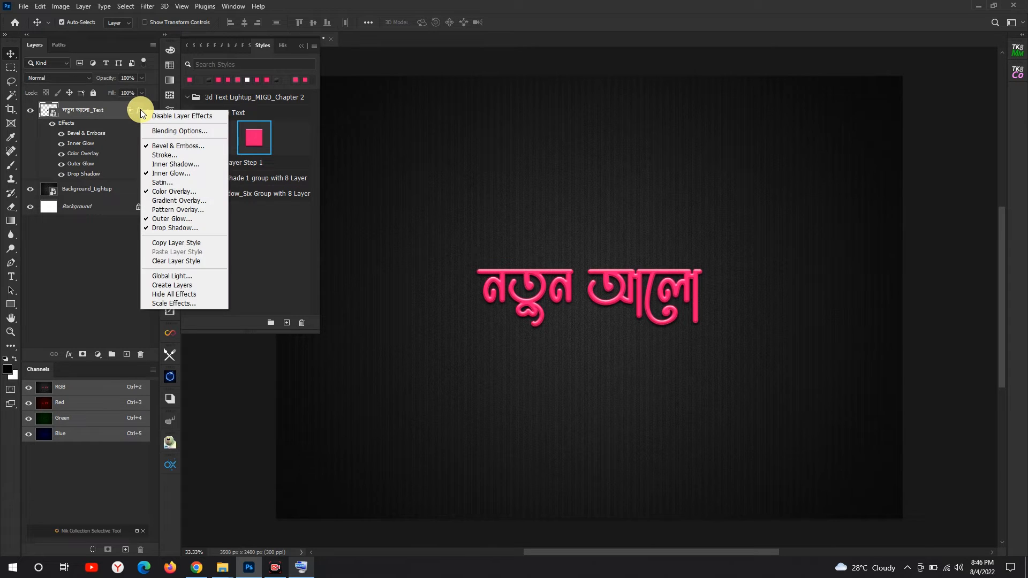
click(166, 304)
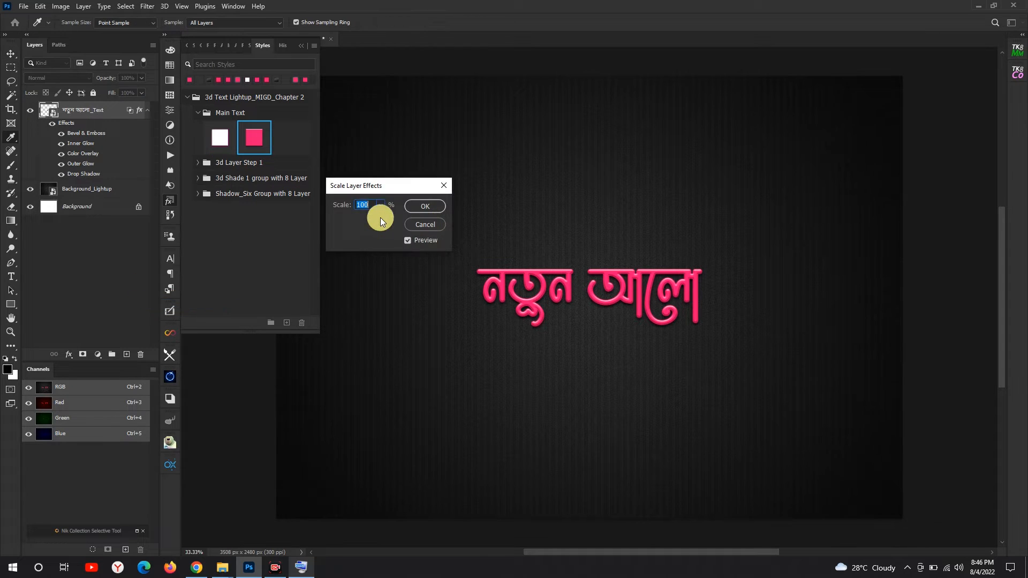
click(380, 205)
drag(379, 218, 380, 217)
click(367, 206)
text(95)
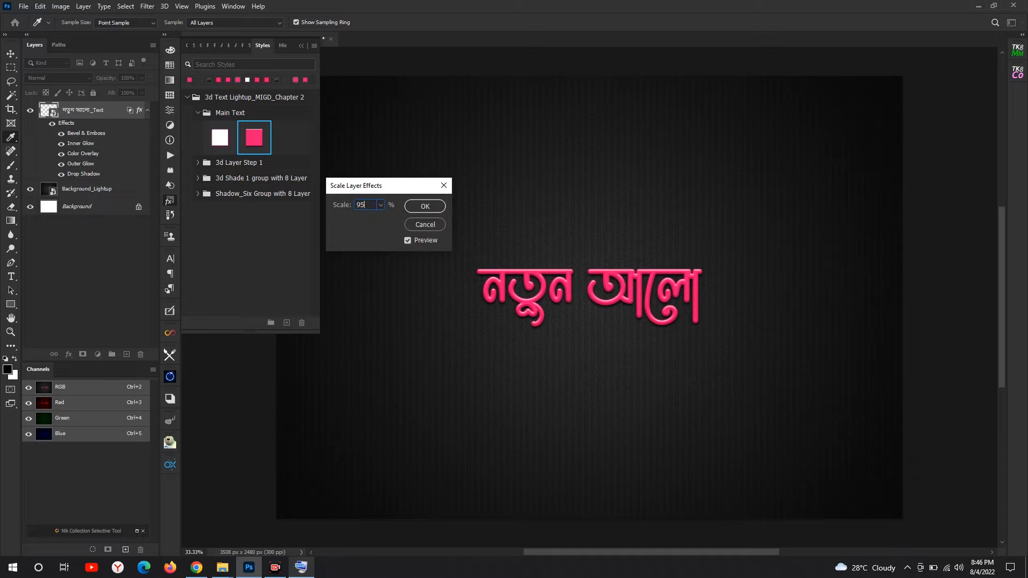
key(Return)
key(v)
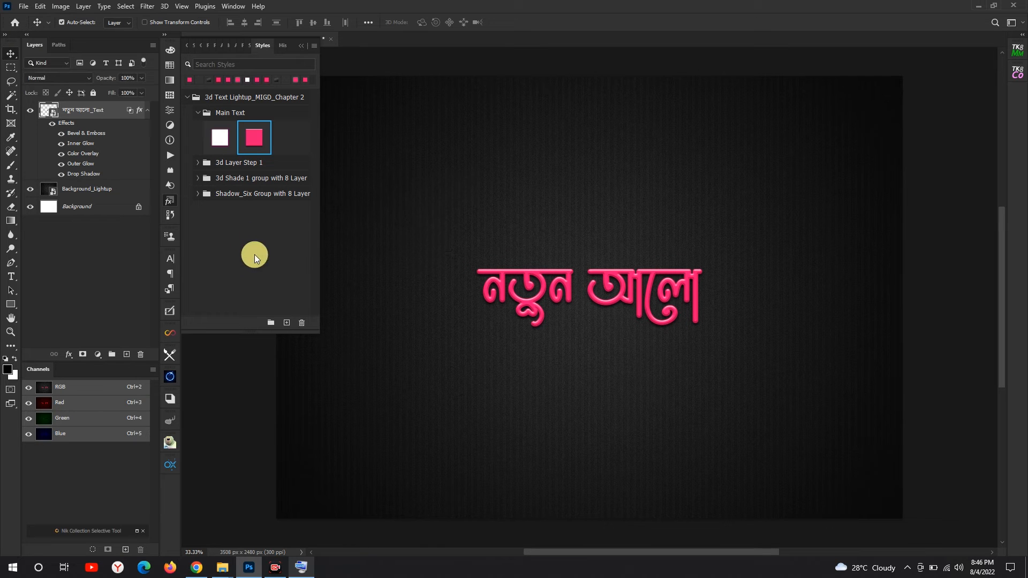
Step: Duplicate the নতুন আলো_Text layer and apply the white Main Text style to the copy
click(146, 110)
drag(121, 119, 127, 354)
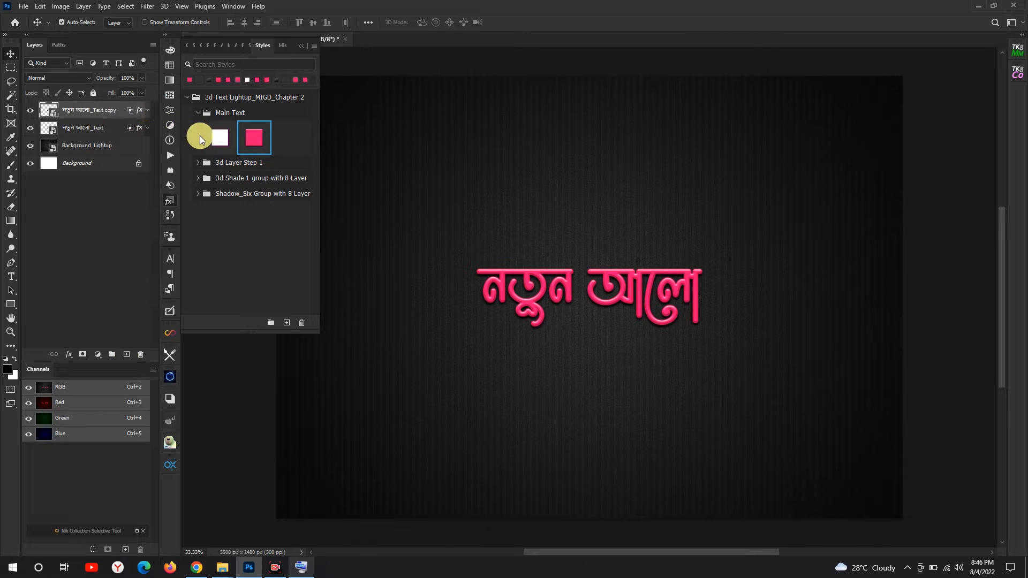
click(220, 138)
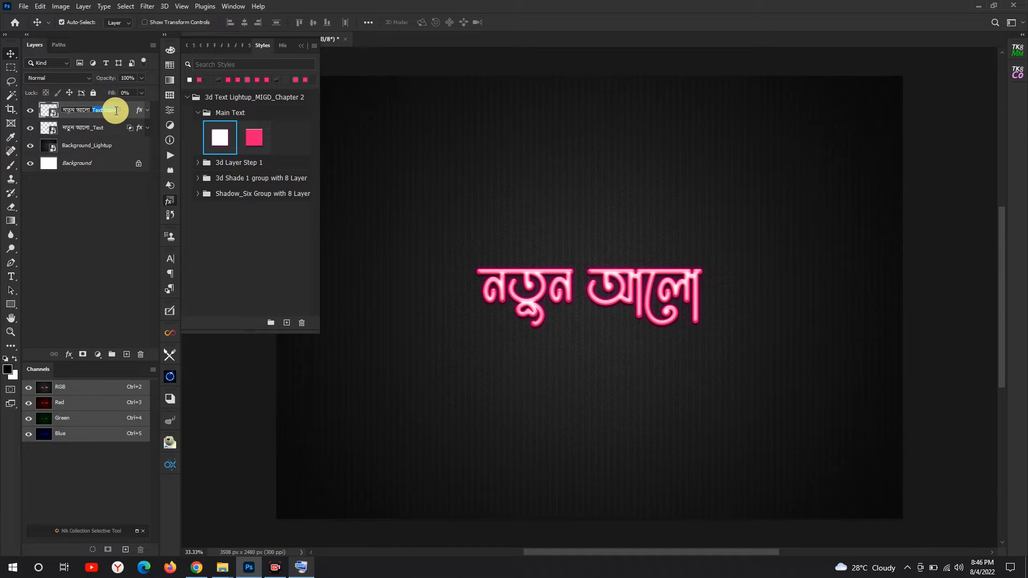
Step: Rename the duplicated layer নতুন আলো _Glow and the original text layer নতুন আলো _Color
key(Return)
double_click(97, 128)
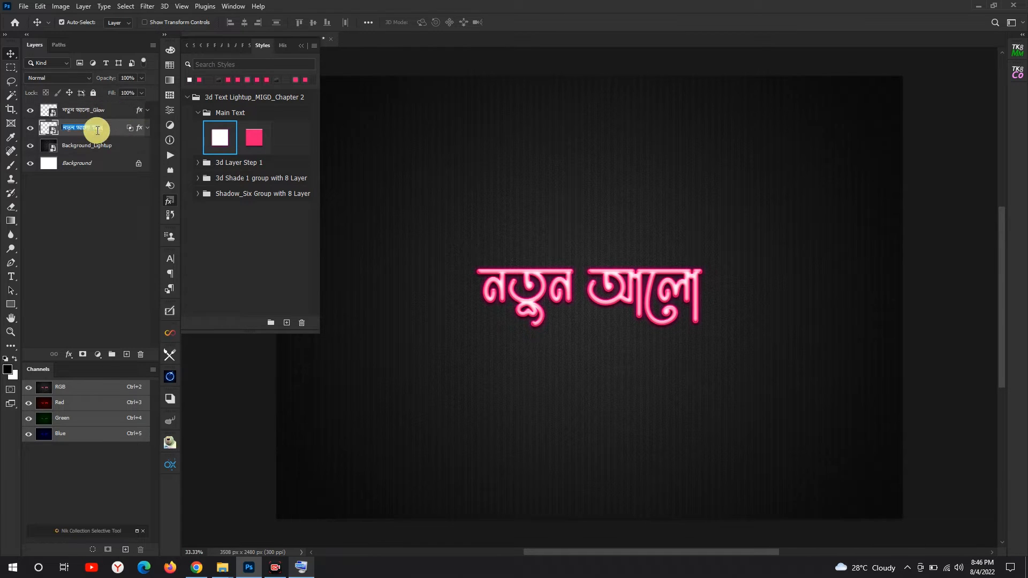
drag(92, 128, 117, 132)
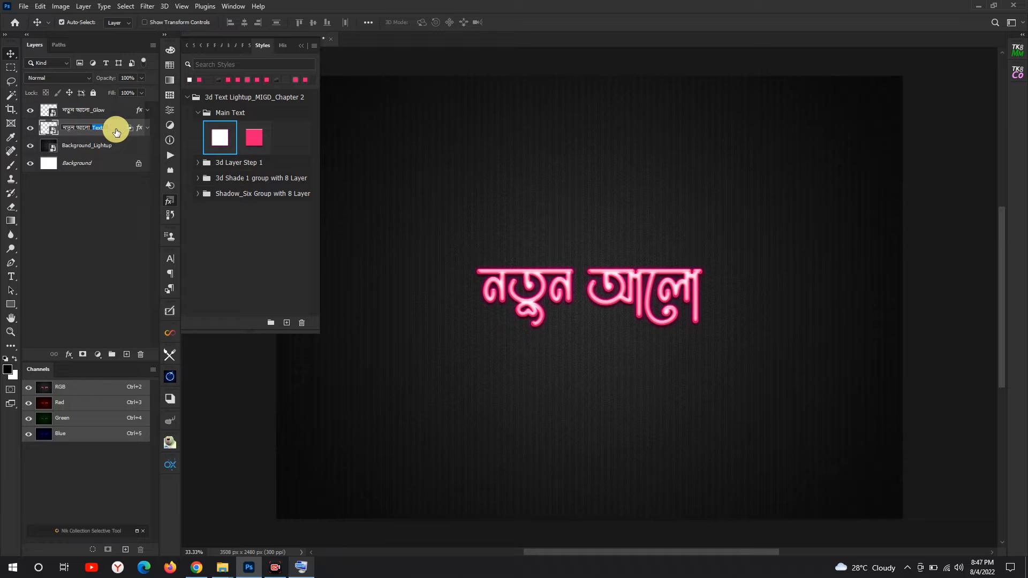
text(Colo)
key(Return)
click(112, 235)
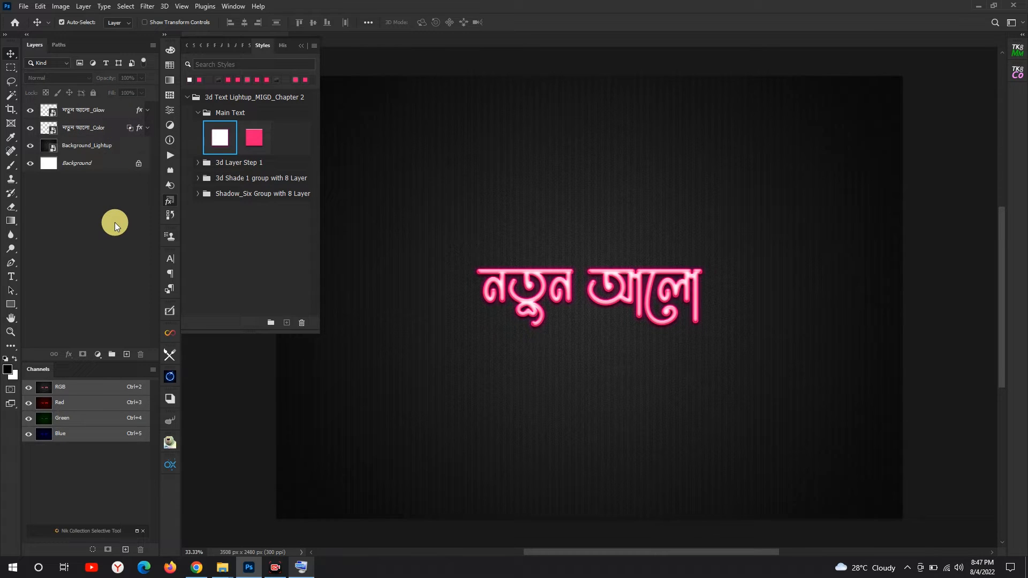
Step: Scale the layer effects of the নতুন আলো _Glow layer to 133%
right_click(139, 110)
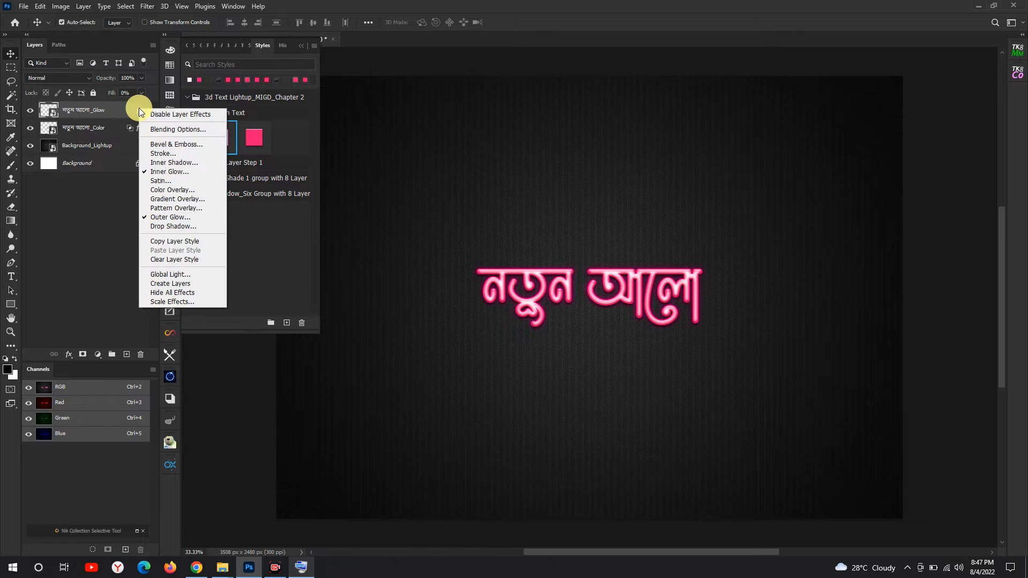
click(156, 302)
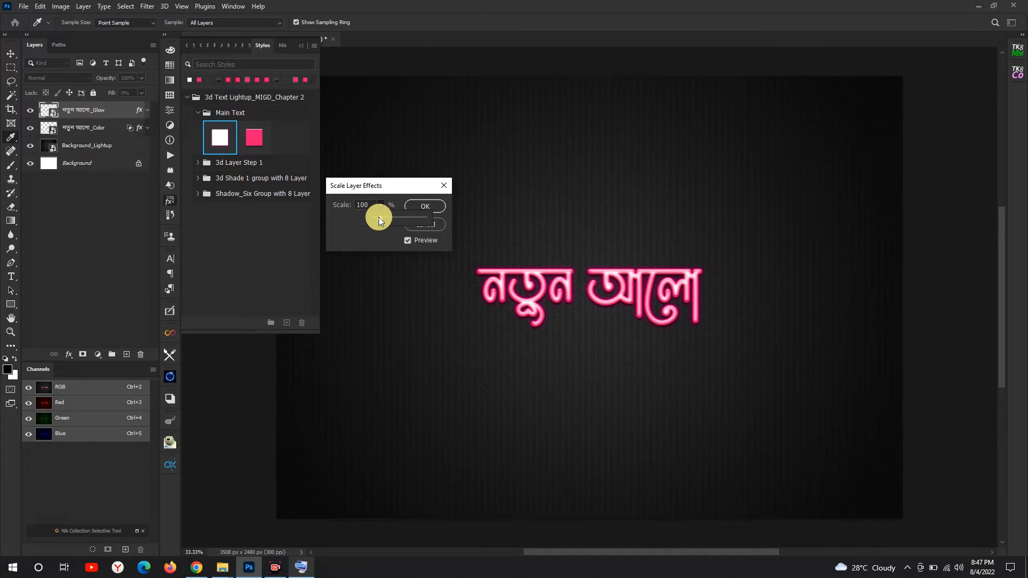
drag(378, 217, 381, 218)
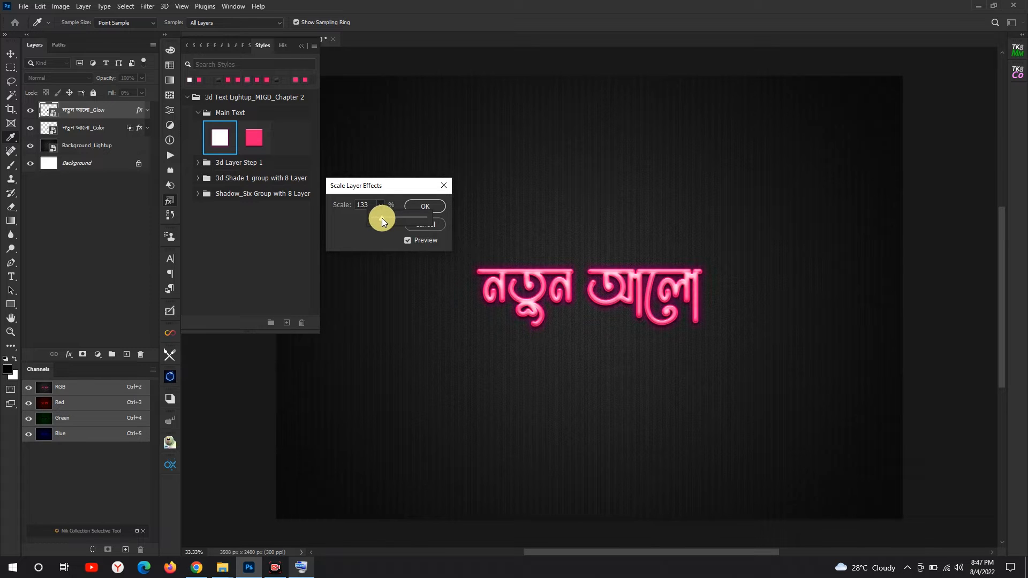
click(419, 200)
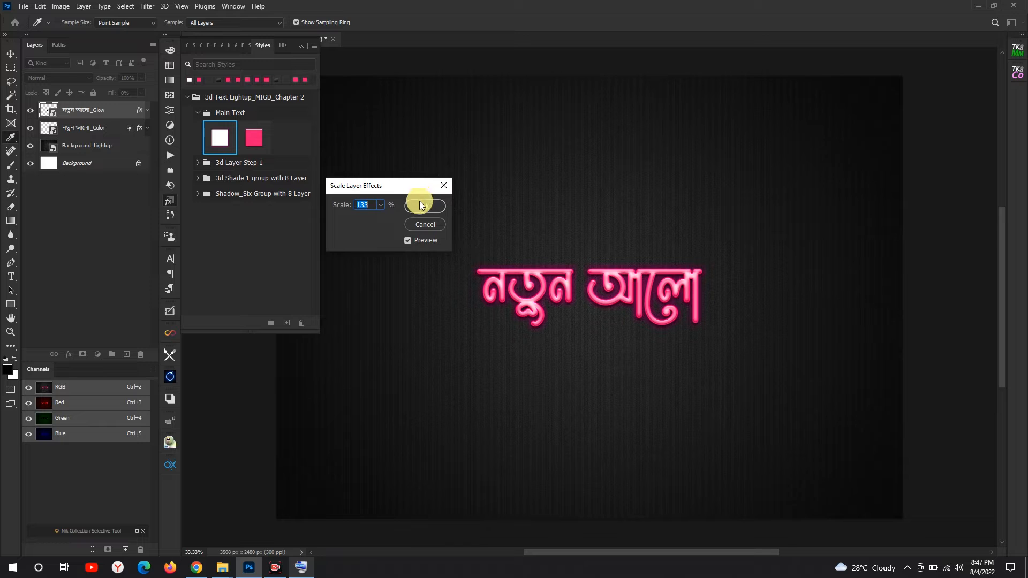
click(420, 207)
click(78, 196)
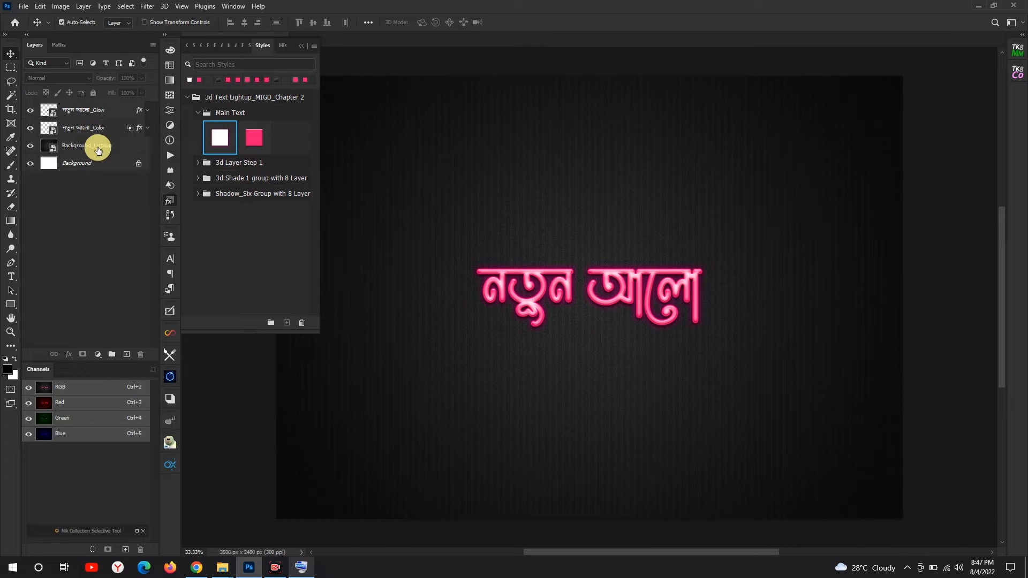
Step: Group the নতুন আলো _Glow and নতুন আলো _Color layers and name the group Main Text
click(99, 112)
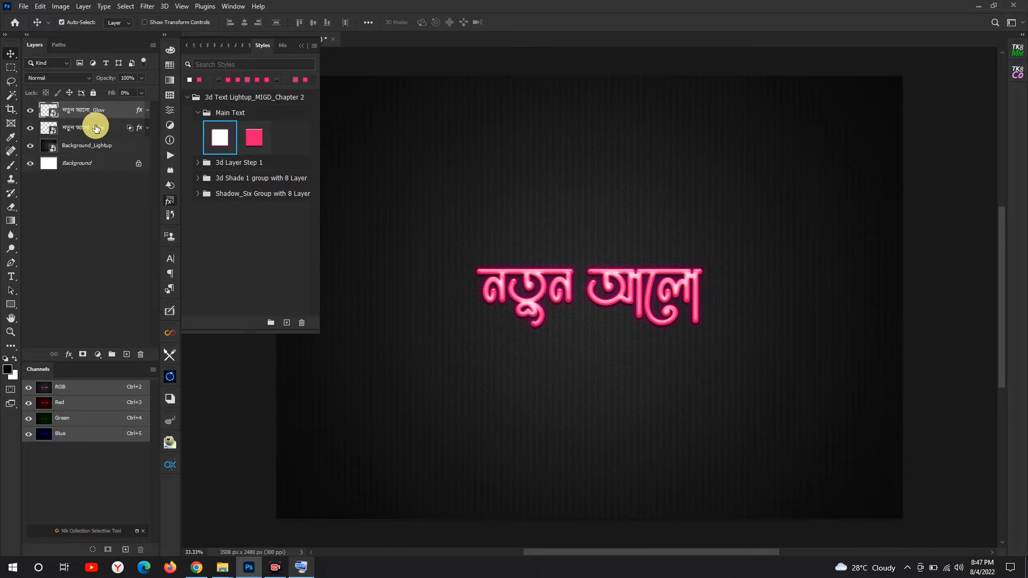
shift+click(97, 128)
drag(96, 127, 111, 354)
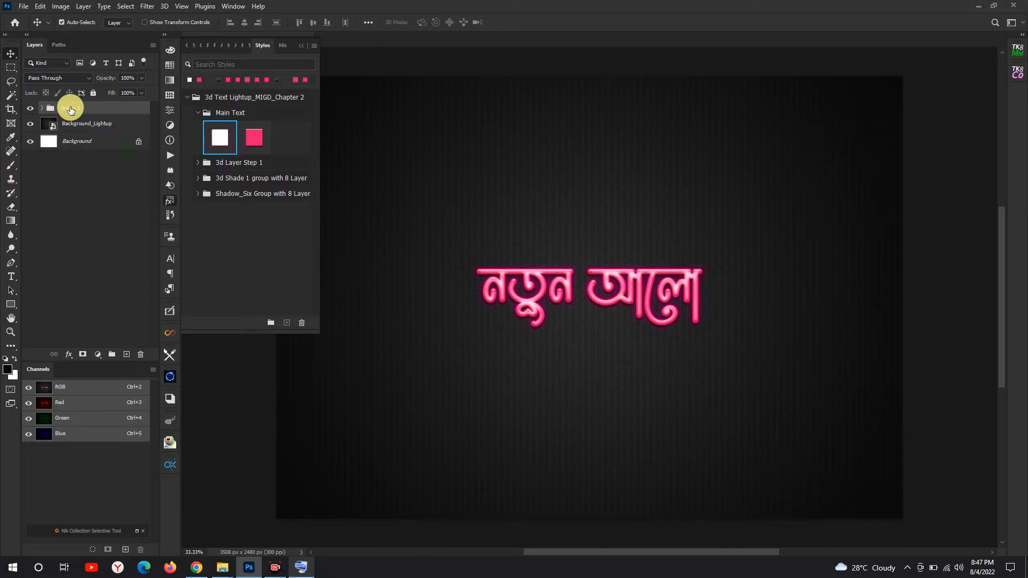
text(Main Text)
click(96, 179)
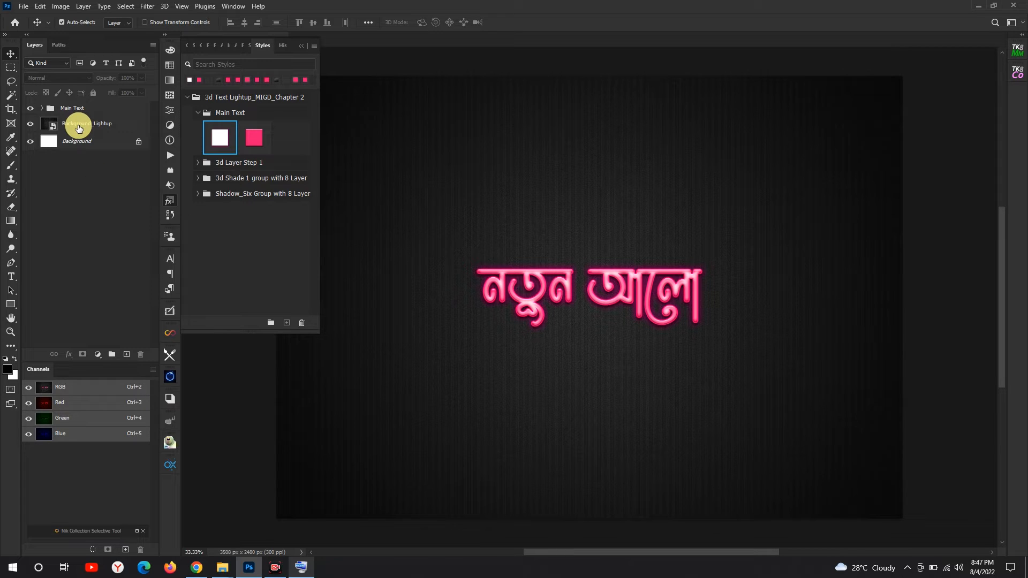
Step: Duplicate the নতুন আলো _Color layer, move the copy below the Main Text group and apply the third 3d Layer Step 1 style to it
click(200, 162)
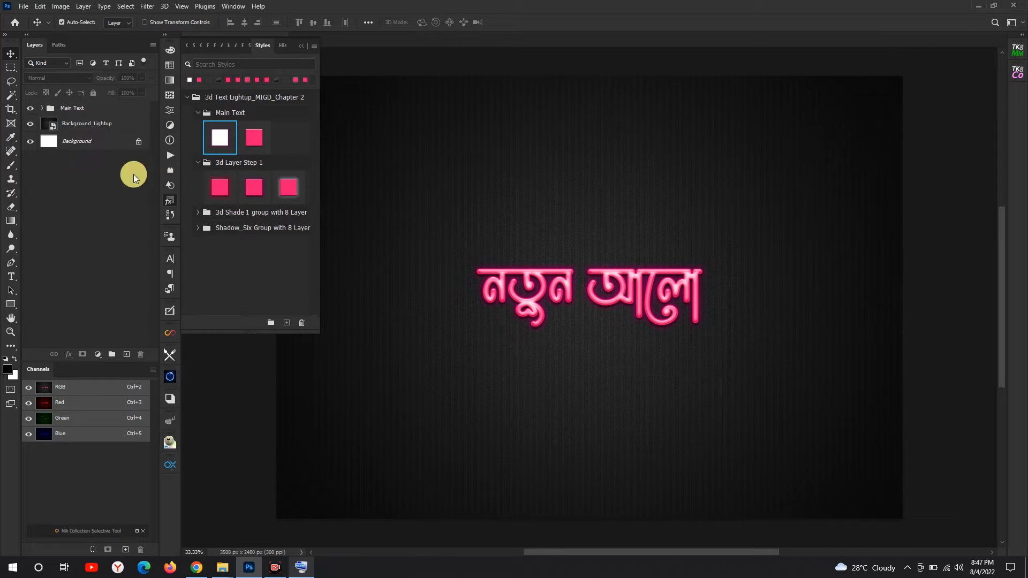
click(42, 107)
drag(101, 144, 127, 354)
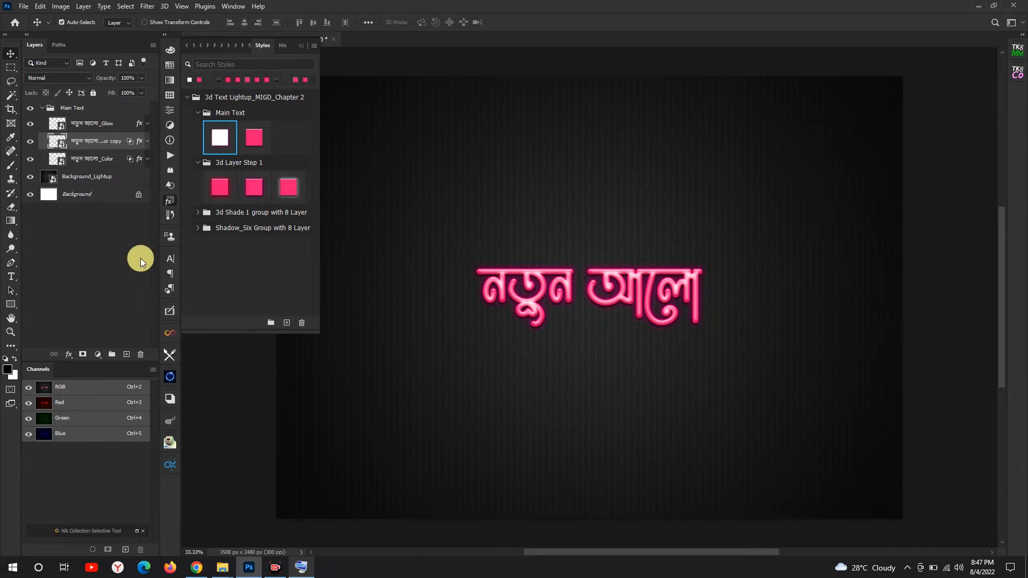
drag(100, 141, 84, 172)
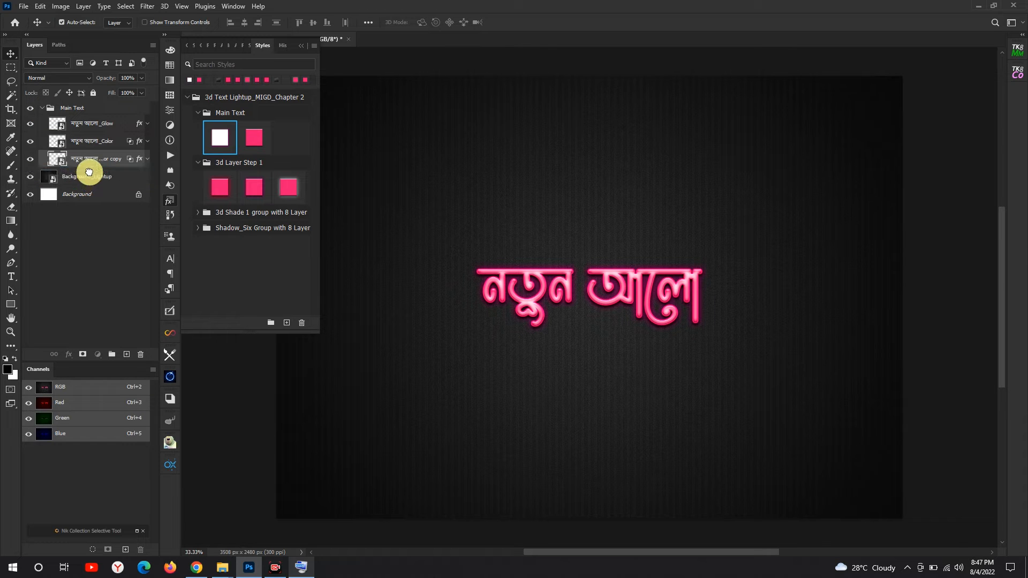
click(42, 108)
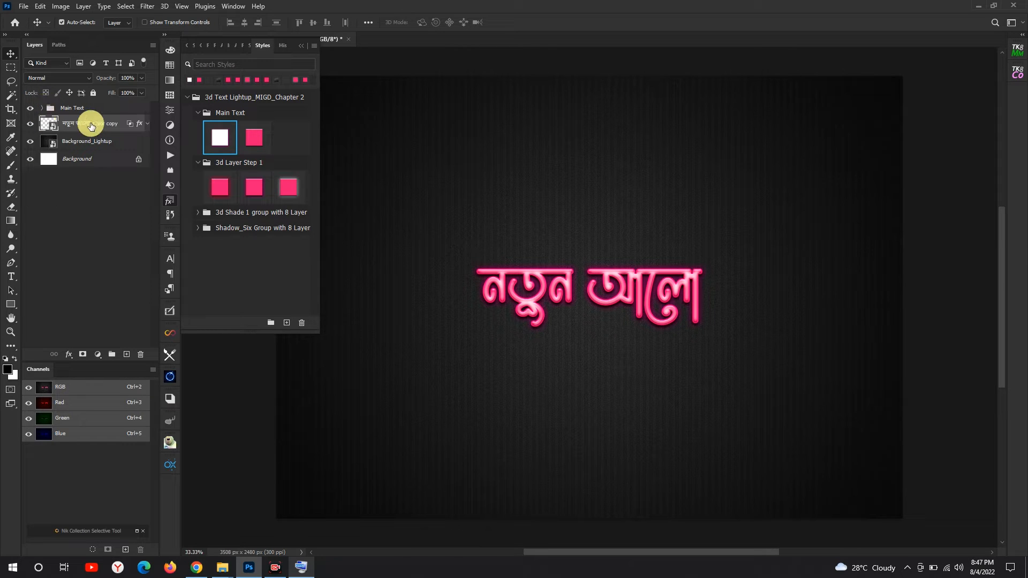
click(290, 192)
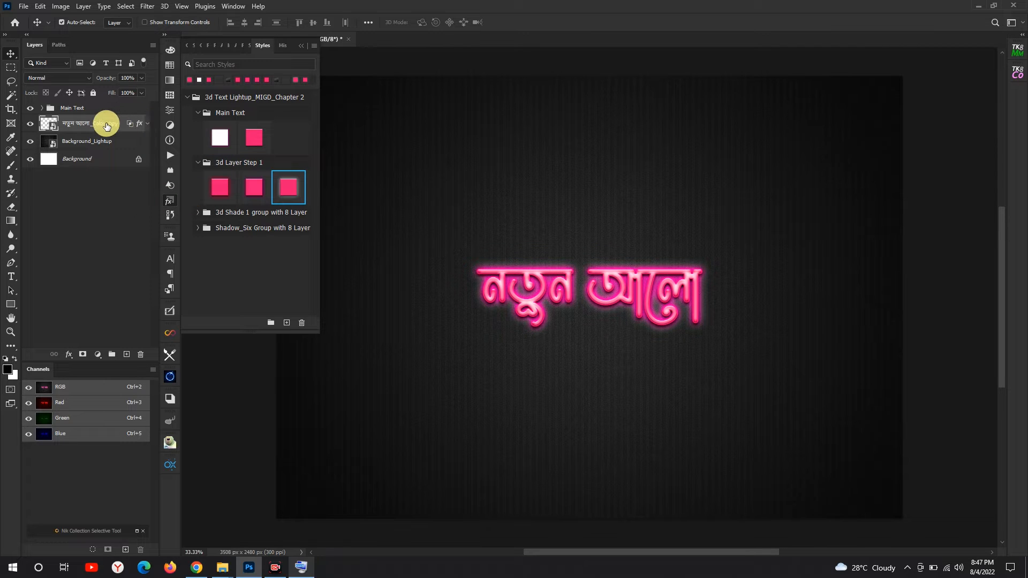
click(94, 195)
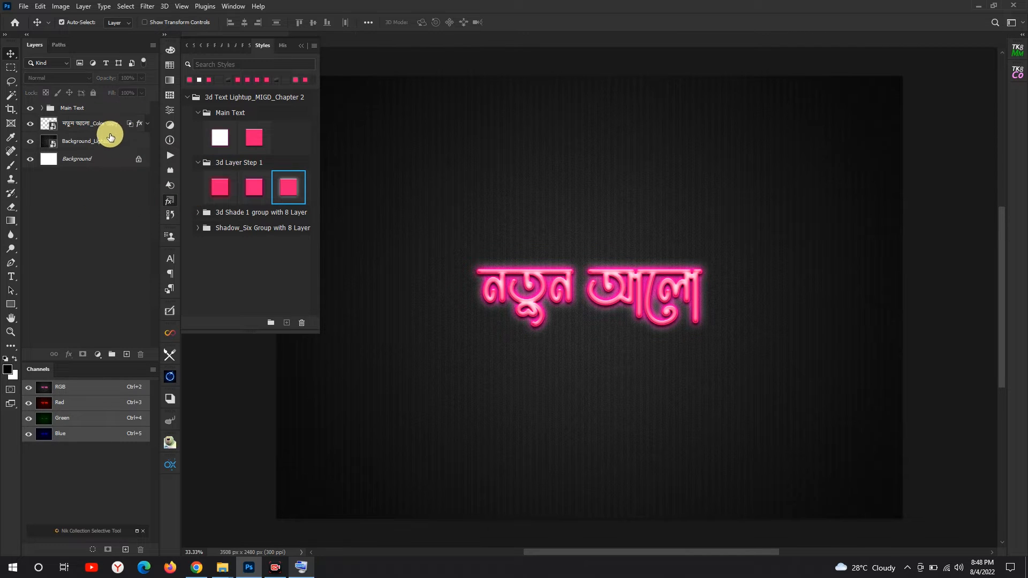
Step: Duplicate the copied text layer twice, applying the second 3d Layer Step 1 style to the first duplicate and the first style to the next
drag(109, 126, 126, 352)
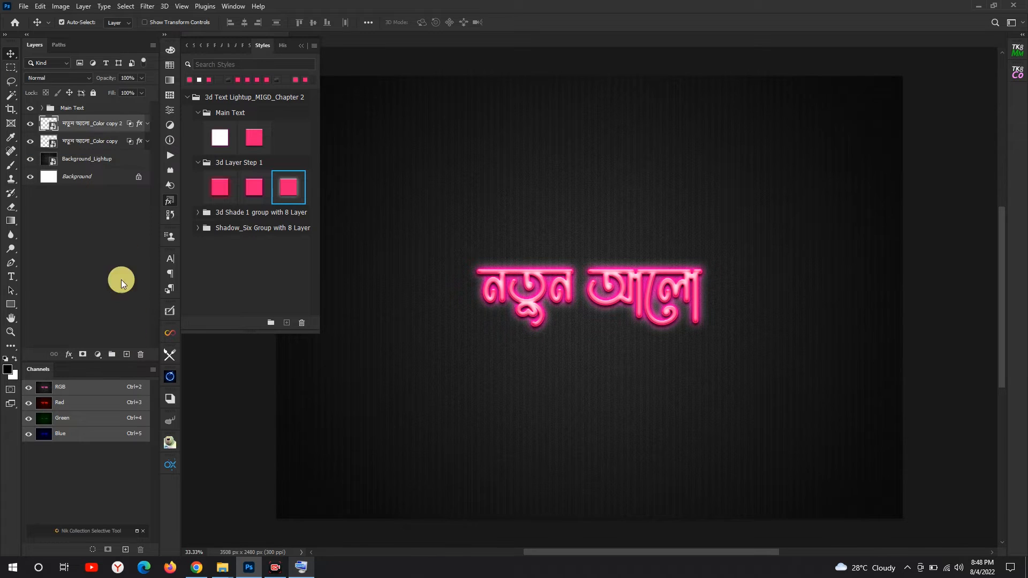
click(253, 187)
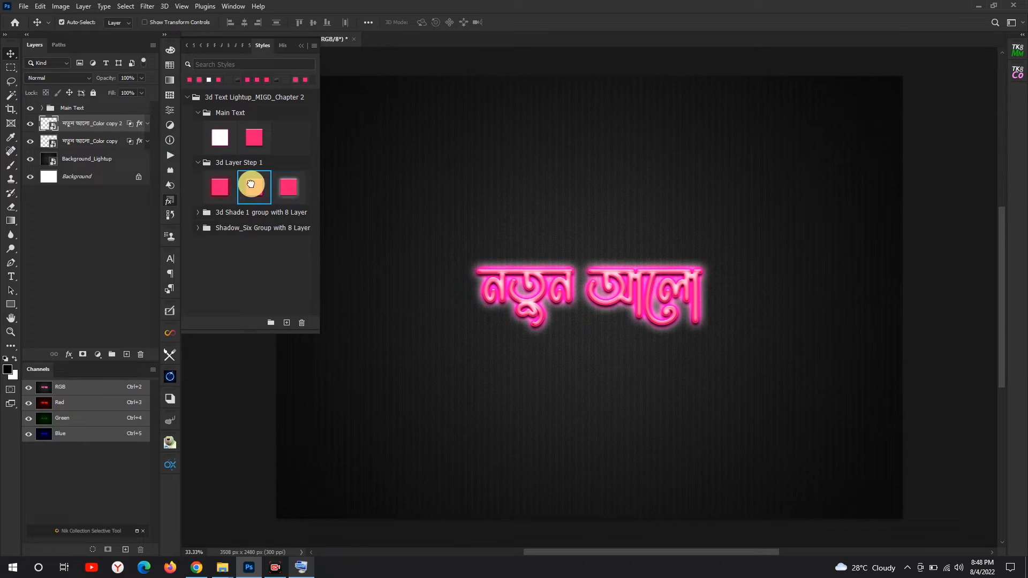
drag(84, 130, 127, 353)
click(217, 185)
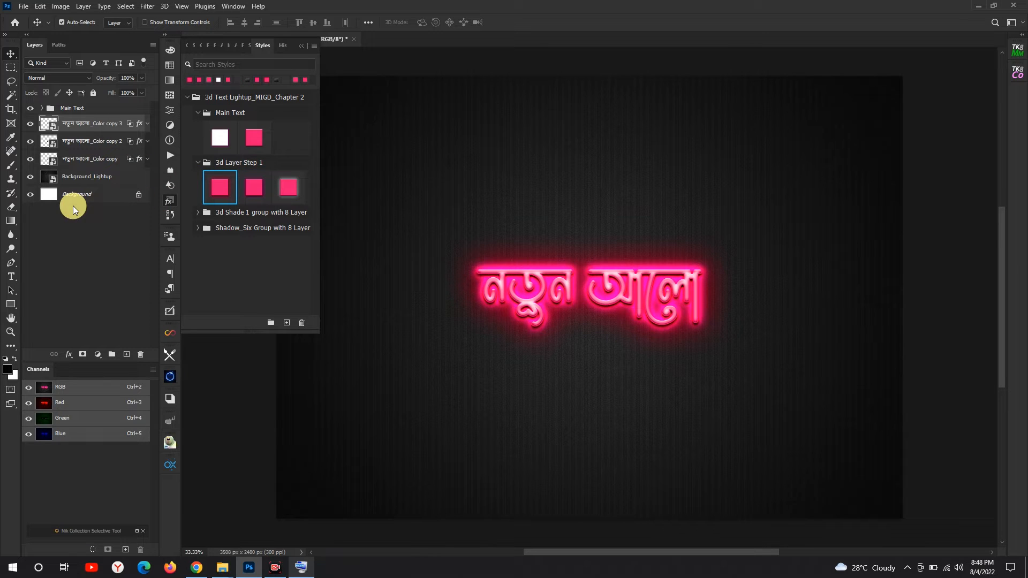
Step: Scale the layer effects of the নতুন আলো _Color copy 3 layer to 253%
right_click(139, 161)
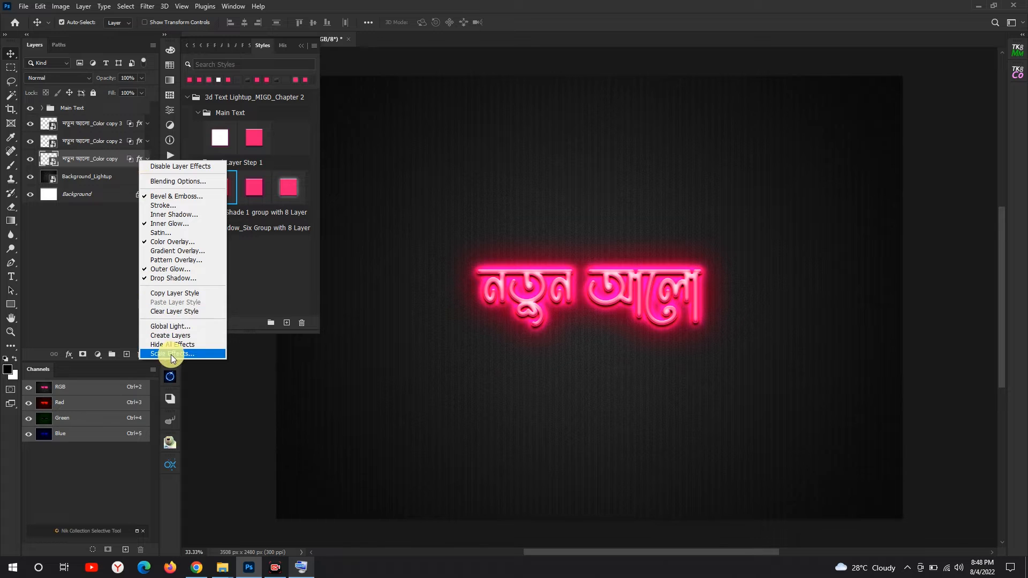
click(113, 198)
right_click(139, 125)
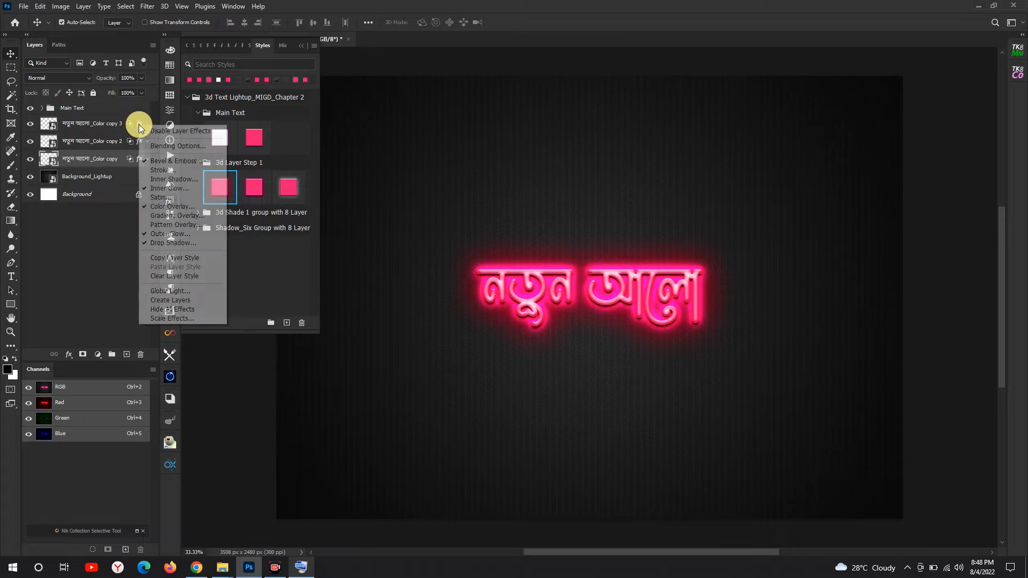
click(163, 318)
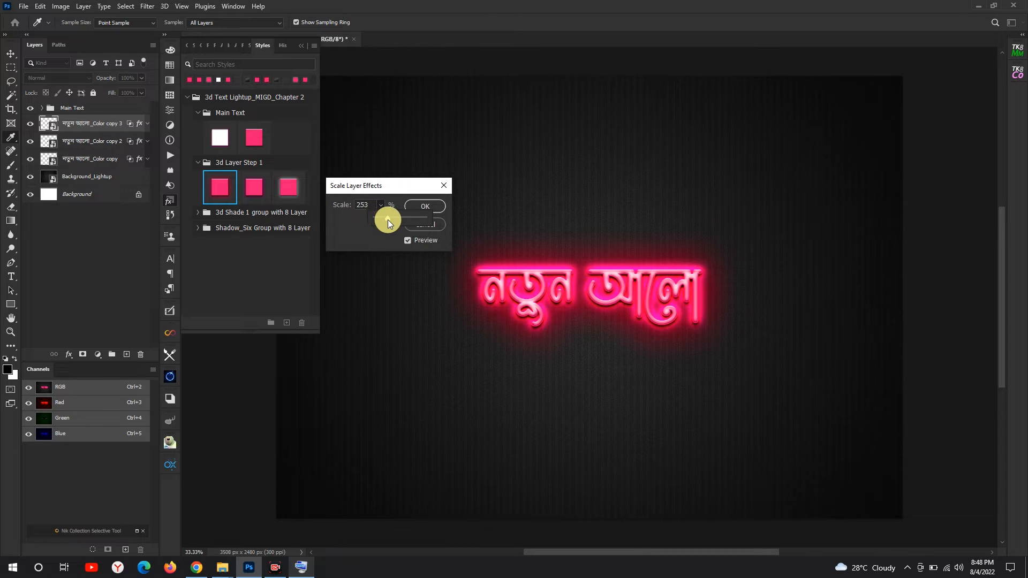
click(423, 206)
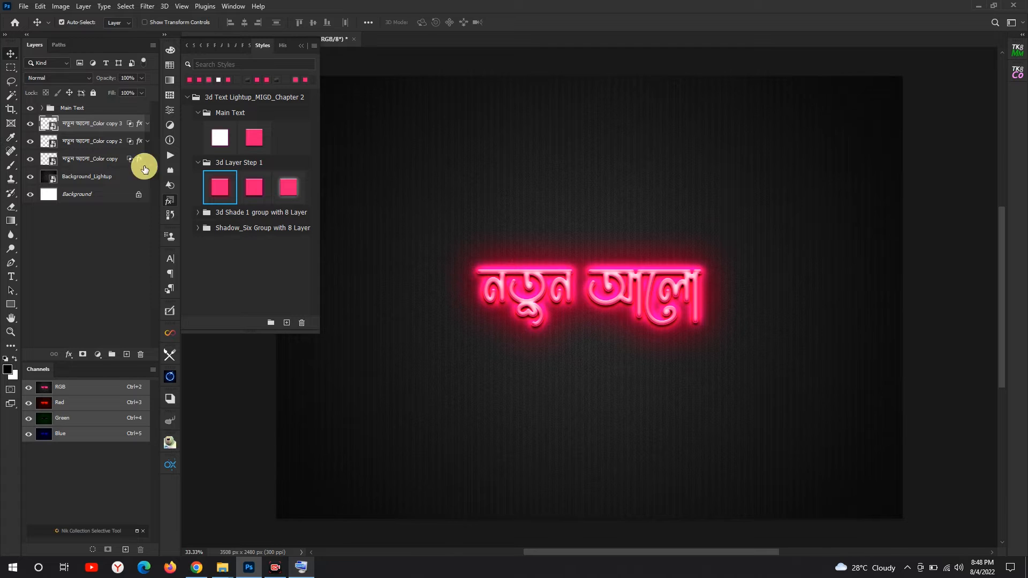
Step: Scale the layer effects of the নতুন আলো _Color copy 2 layer to 166%
right_click(140, 141)
click(165, 333)
click(380, 206)
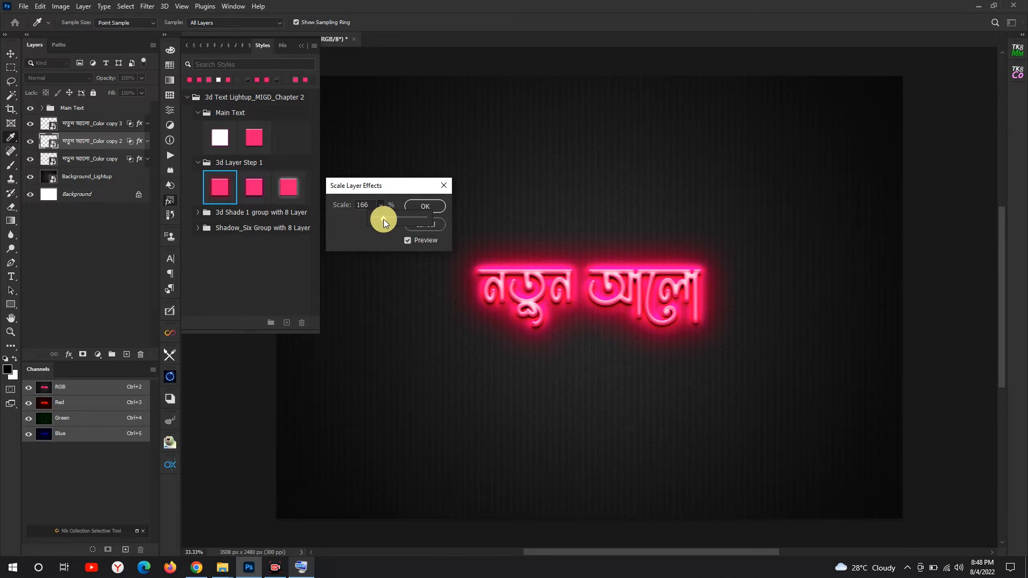
click(424, 206)
Step: Scale the layer effects of the নতুন আলো _Color copy layer to 25%
right_click(141, 161)
click(190, 350)
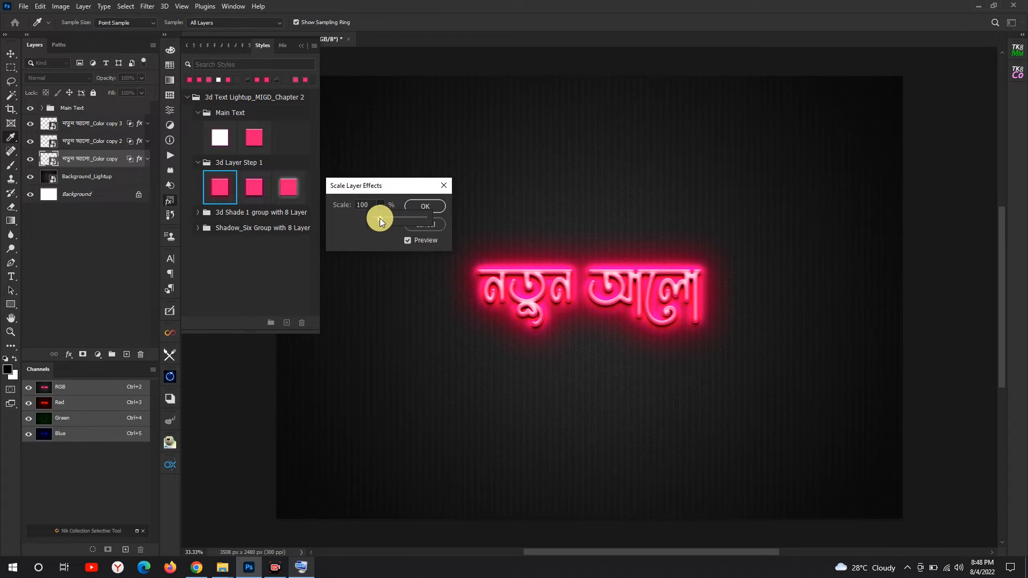
drag(378, 219, 375, 220)
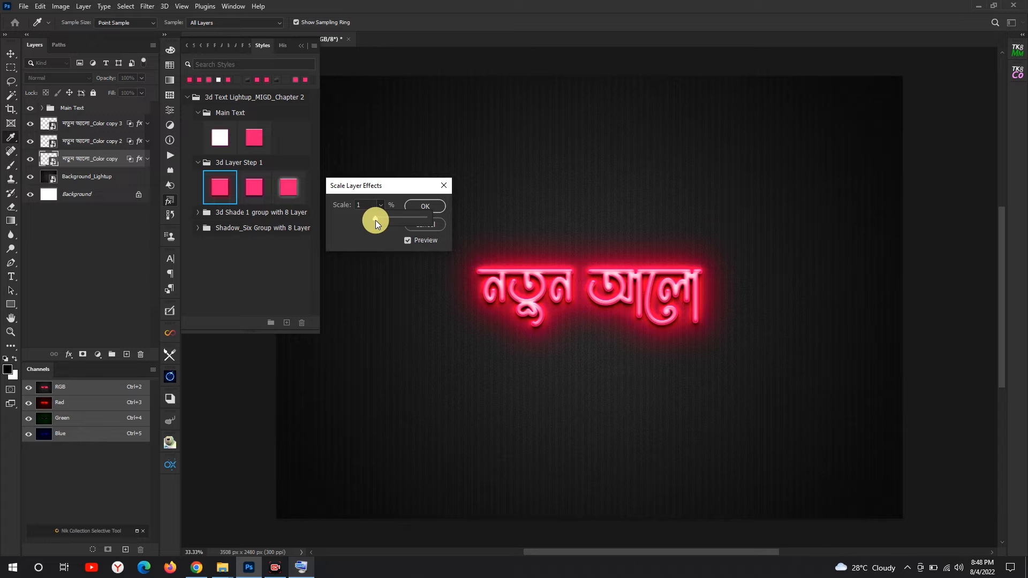
drag(374, 220, 377, 220)
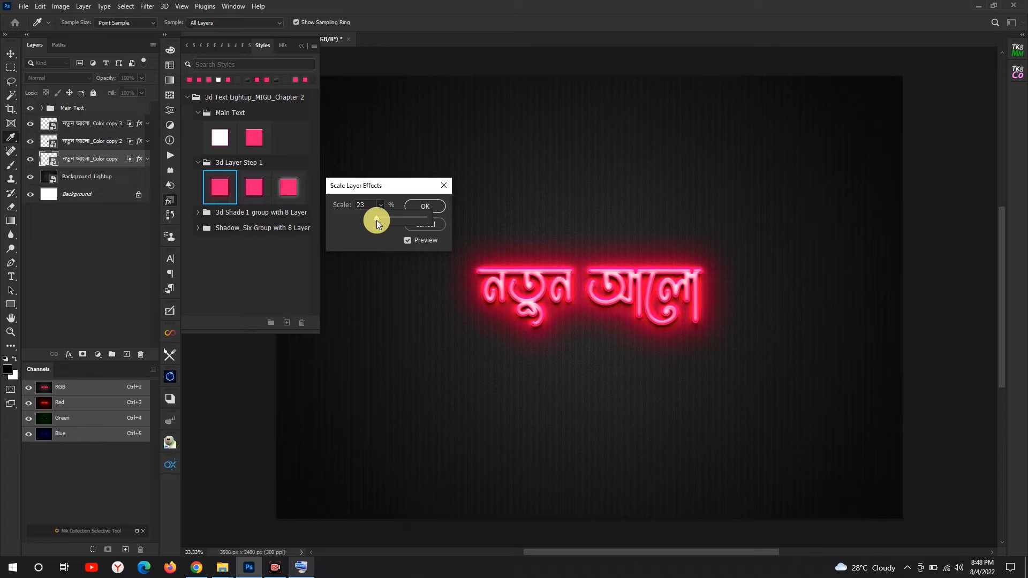
click(358, 207)
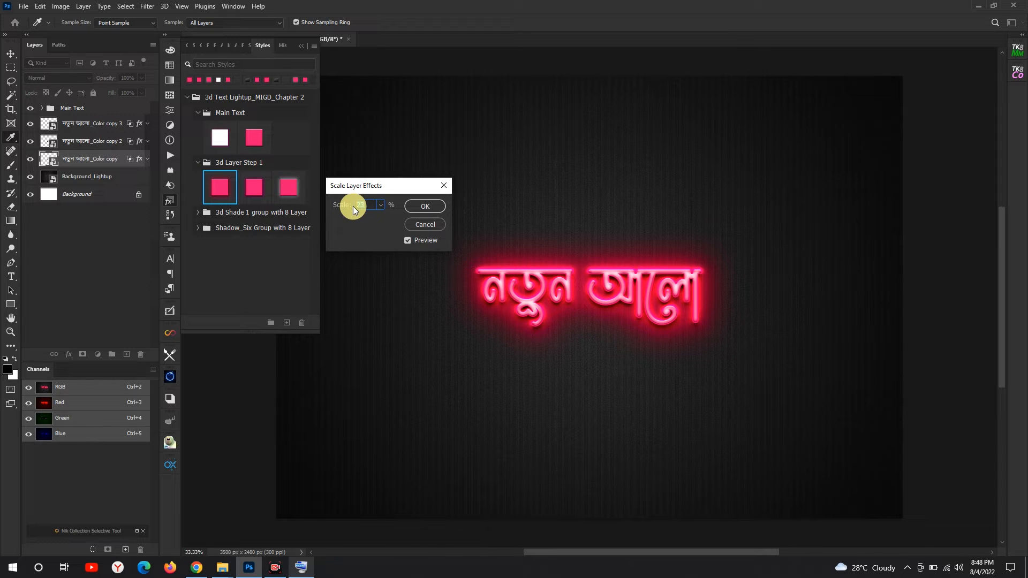
text(25)
click(424, 206)
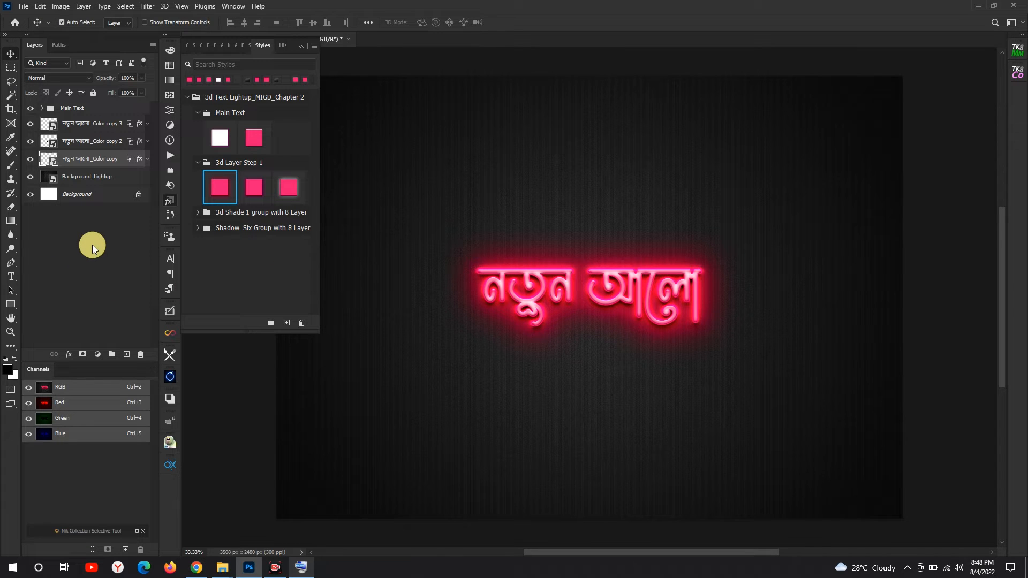
click(101, 230)
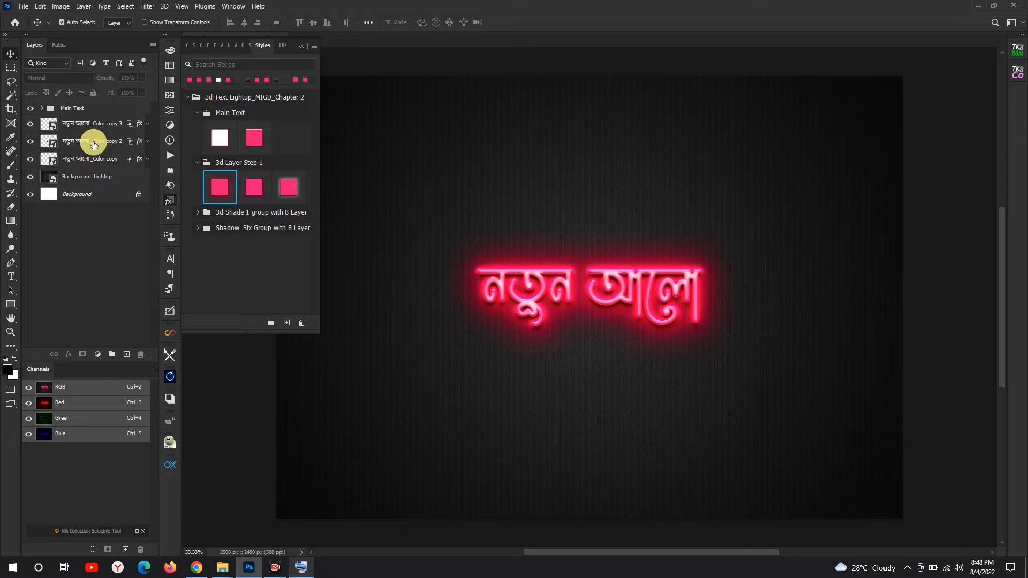
Step: Group the three নতুন আলো _Color copy layers and name the group 3d Layer
click(93, 127)
shift+click(97, 159)
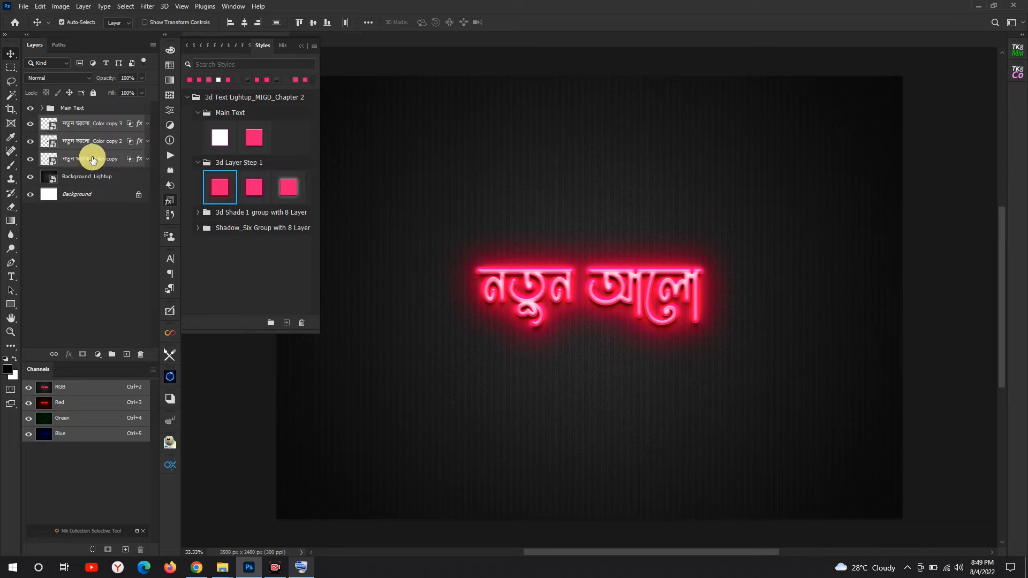
drag(102, 161, 112, 354)
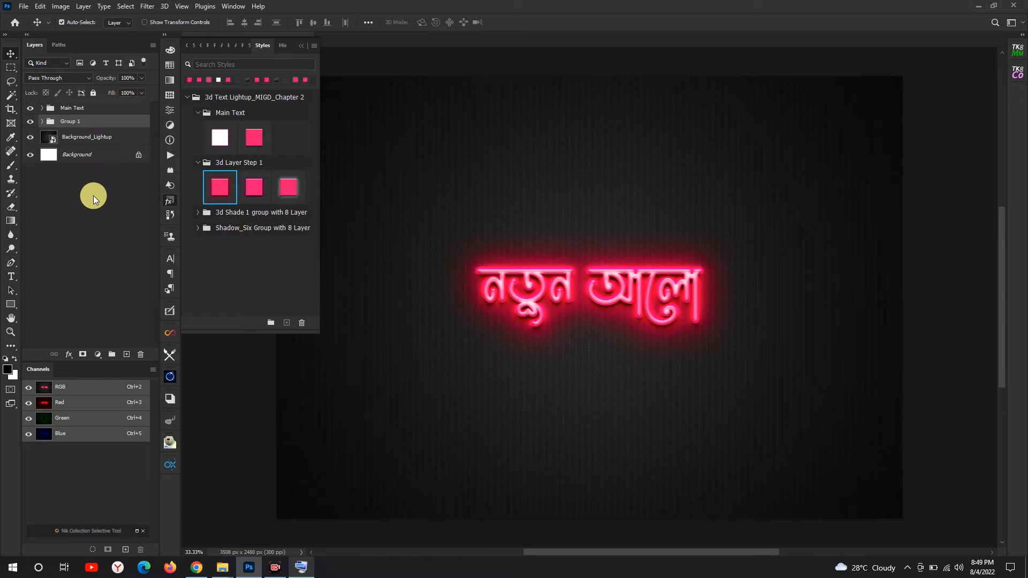
text(3d Layer)
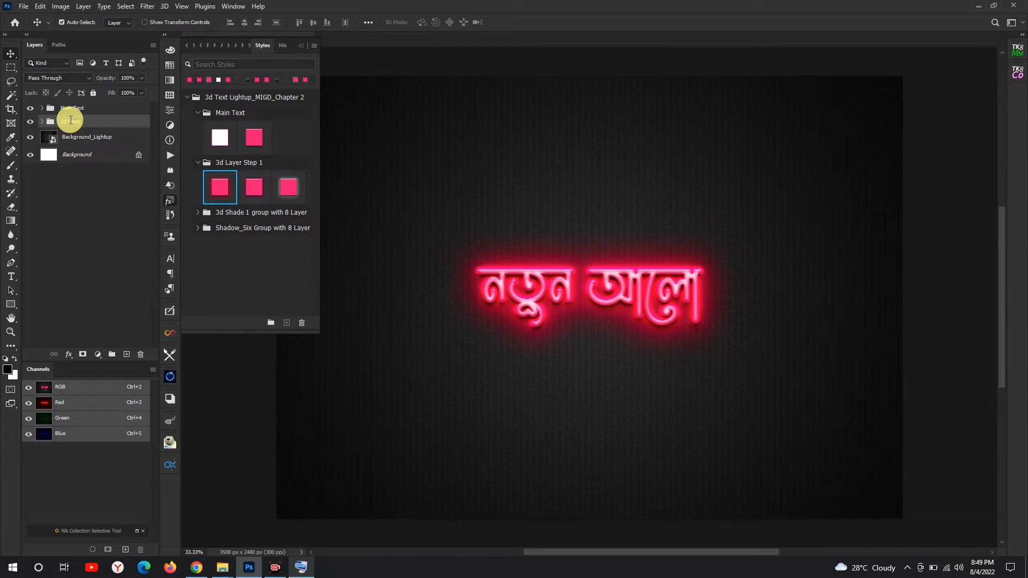
click(84, 182)
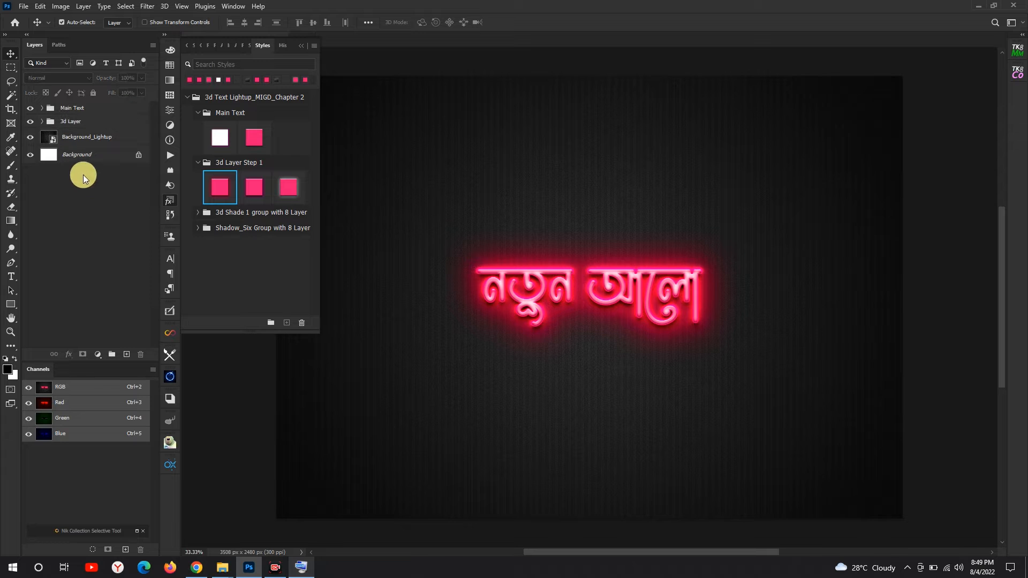
Step: Reveal the 3d Shade 1 styles, then duplicate the lowest text layer in the 3d Layer group and move the duplicate below the group
click(199, 213)
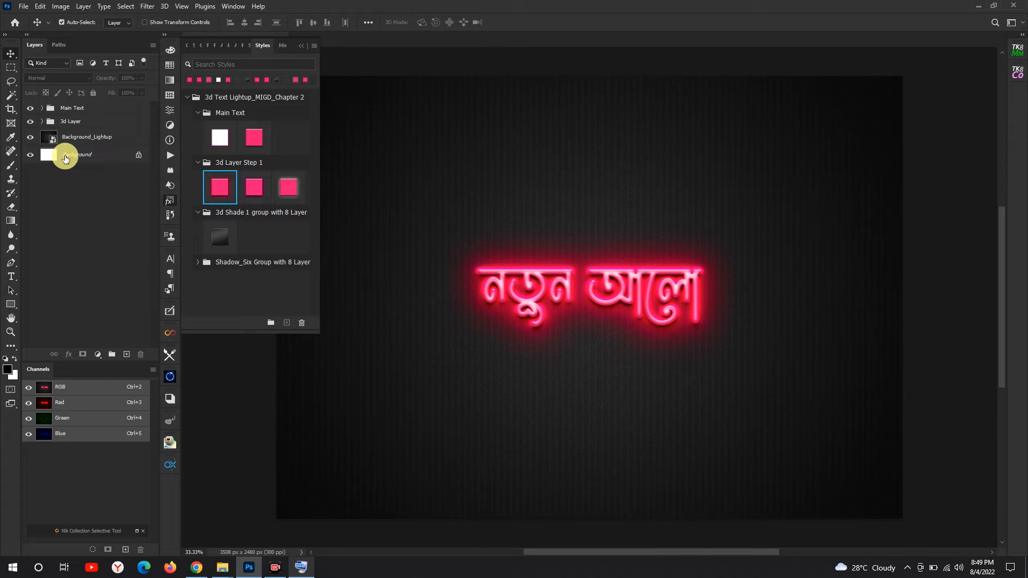
click(43, 122)
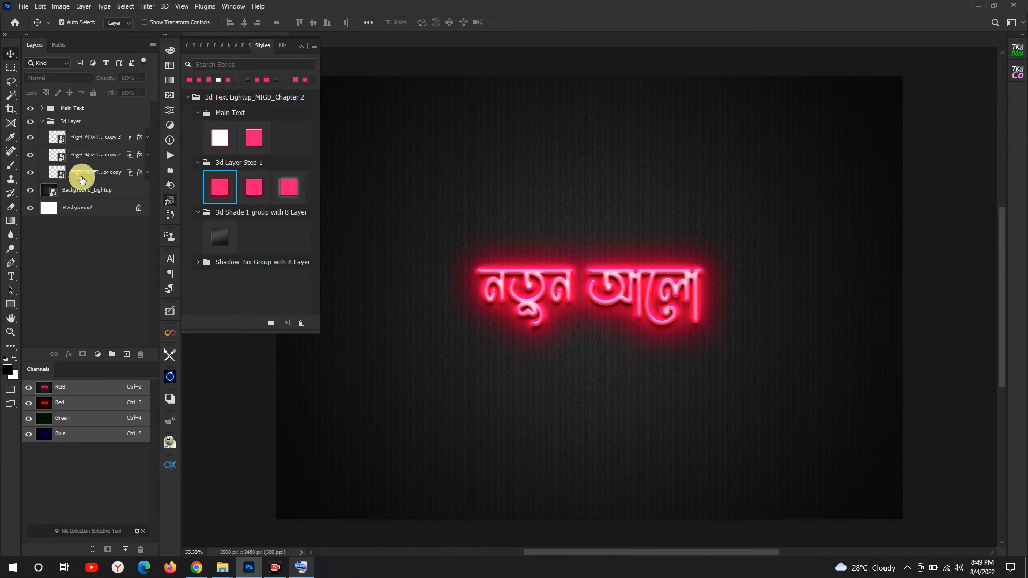
drag(80, 172, 126, 354)
drag(110, 172, 110, 201)
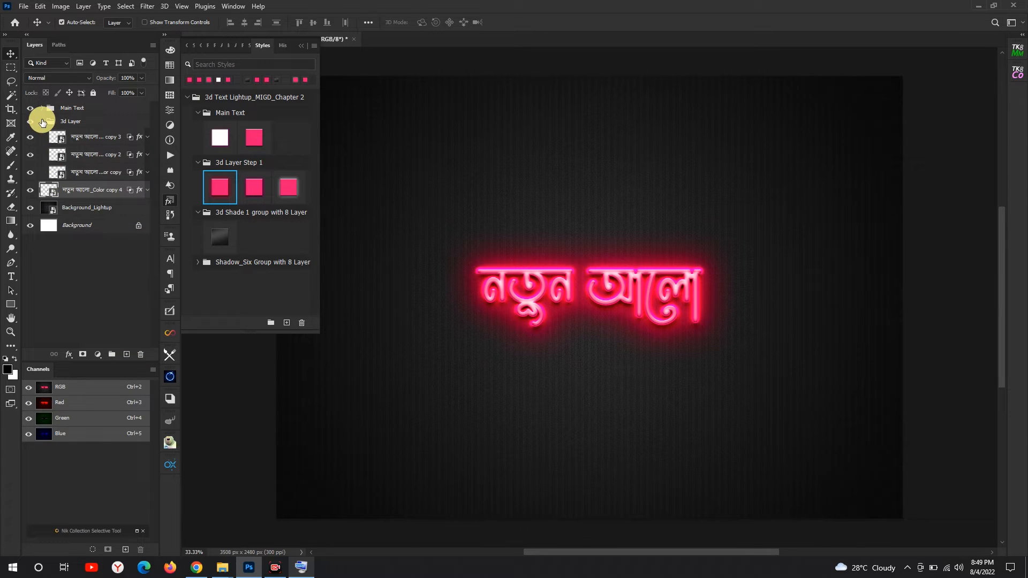
Step: Apply the 3d Shade 1 group with 8 Layer style to the নতুন আলো _Color copy 4 layer and hide the Main Text and 3d Layer groups
click(42, 121)
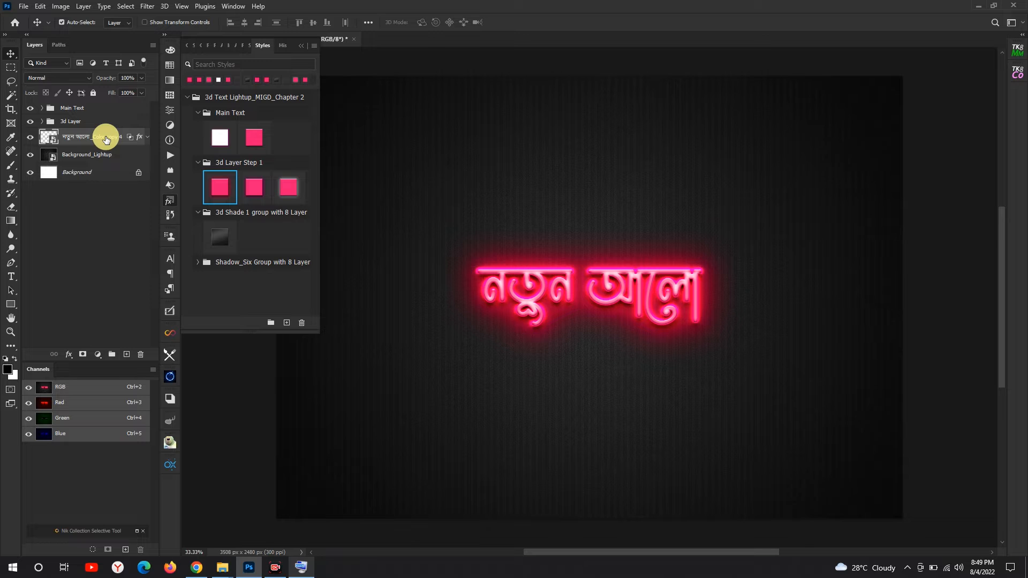
click(217, 232)
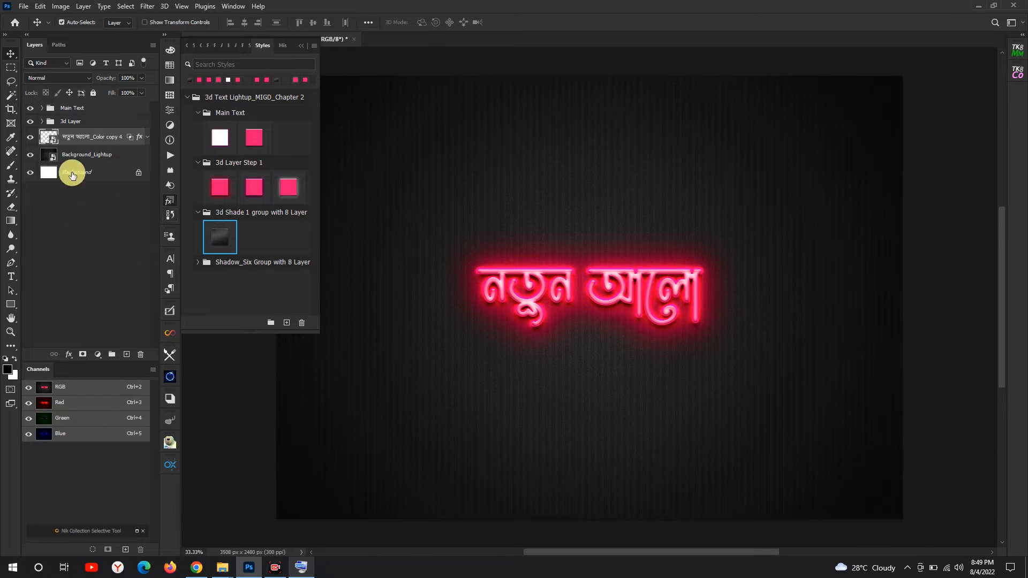
click(30, 108)
click(30, 121)
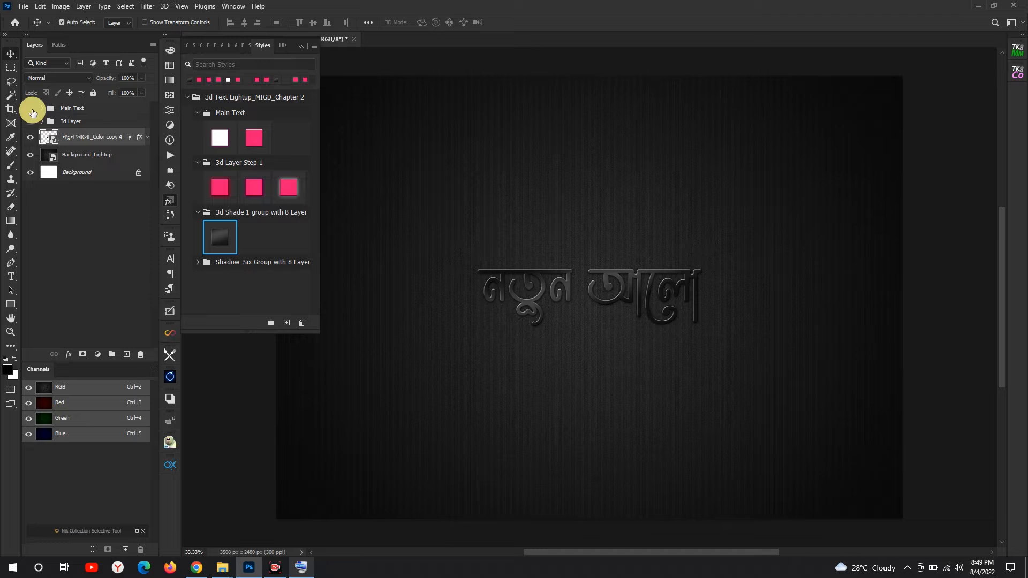
Step: Duplicate the shade text layer eight times, offsetting each copy slightly upward to build up the extruded depth
drag(113, 139, 126, 353)
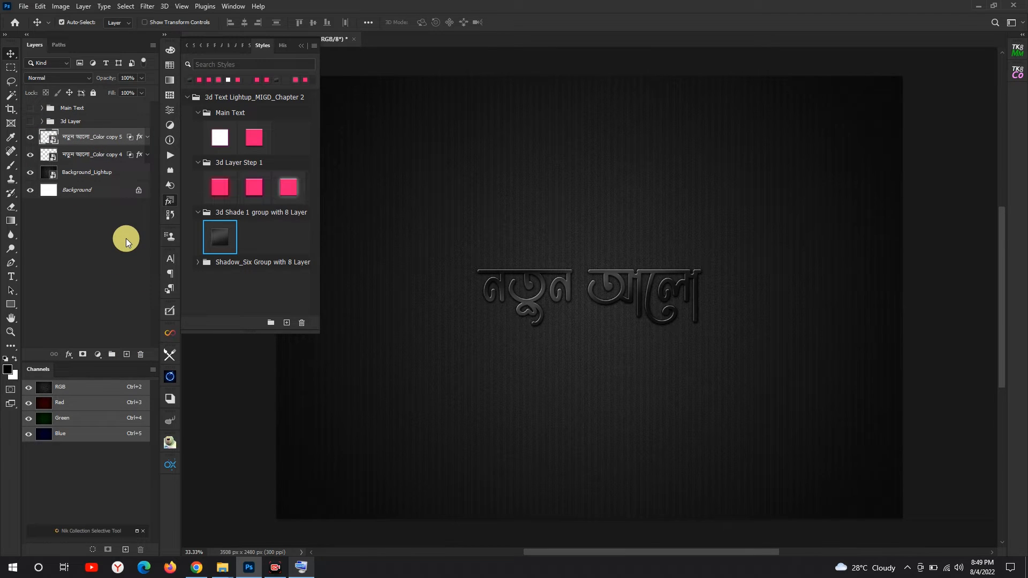
drag(106, 138, 126, 353)
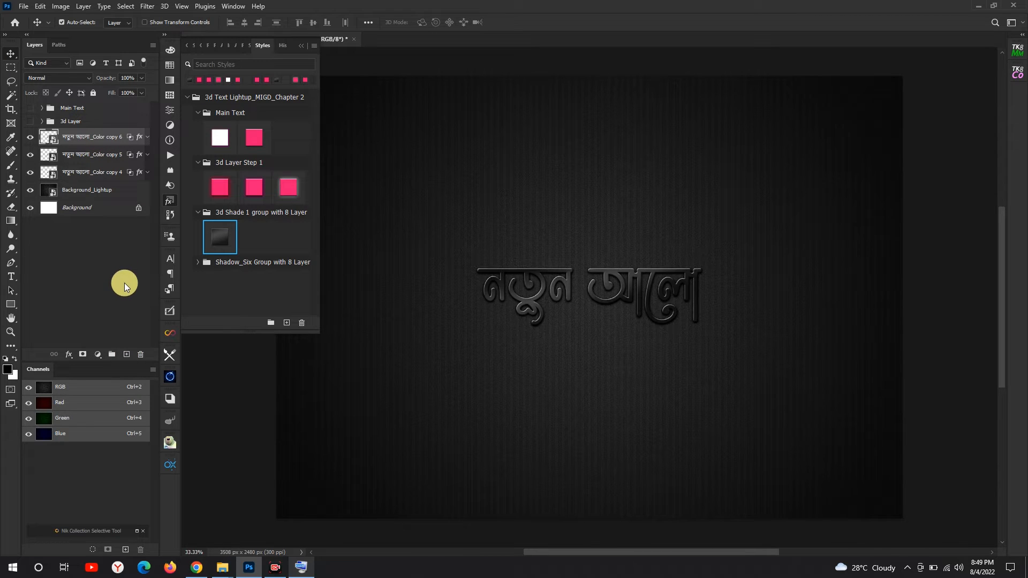
drag(104, 141, 126, 353)
drag(107, 140, 126, 353)
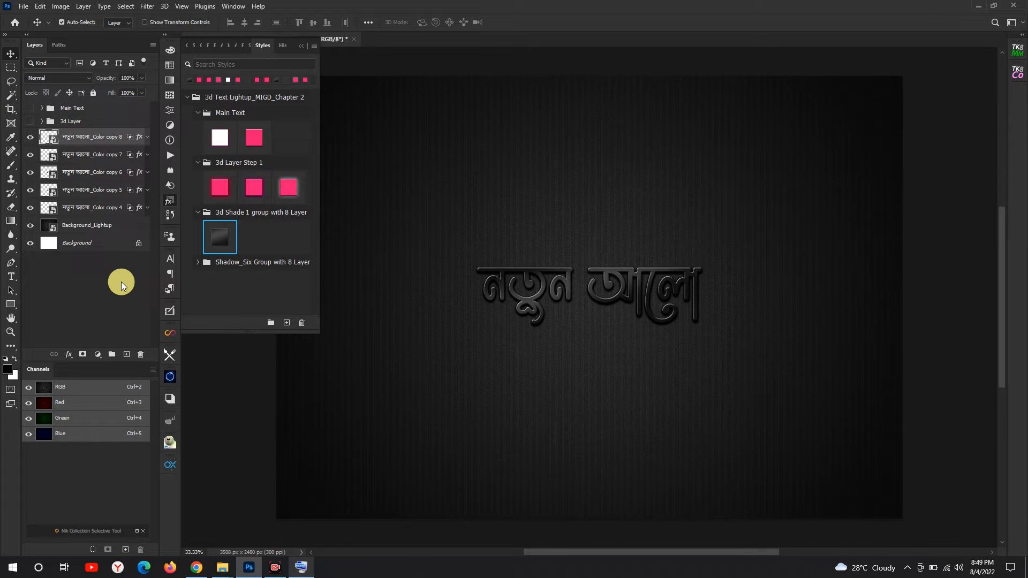
drag(104, 138, 127, 354)
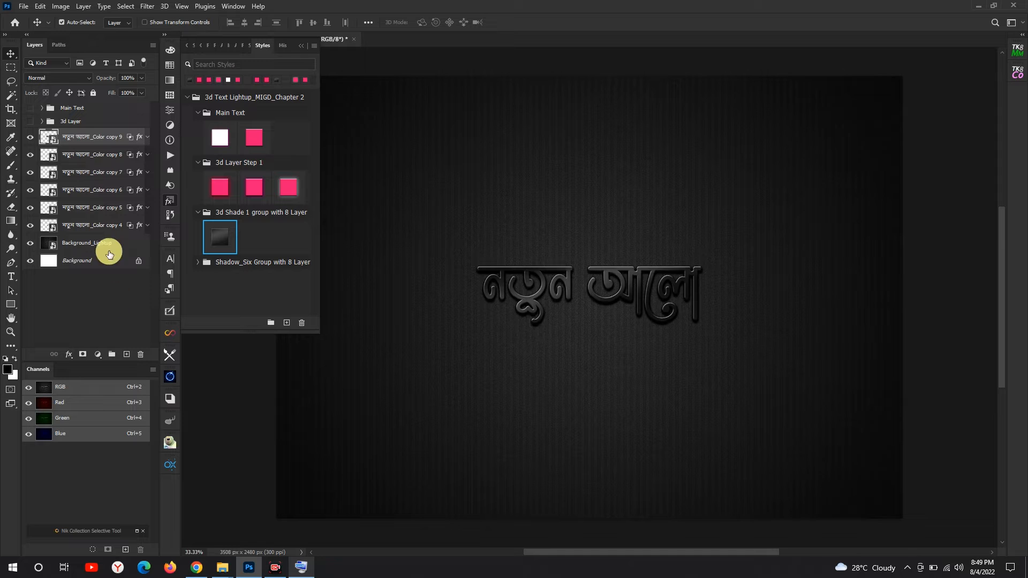
drag(108, 138, 127, 354)
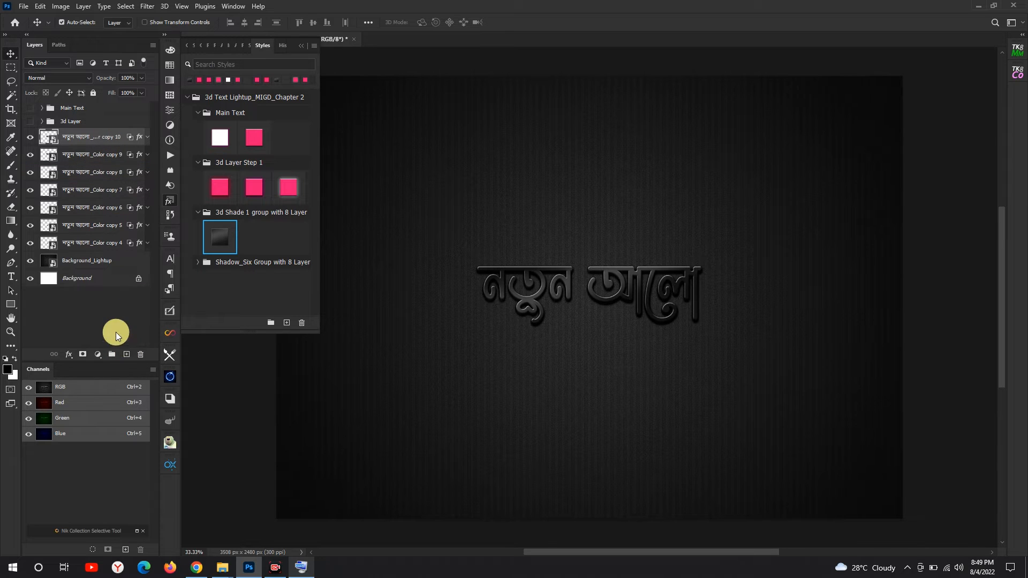
drag(107, 142, 127, 353)
drag(107, 137, 127, 353)
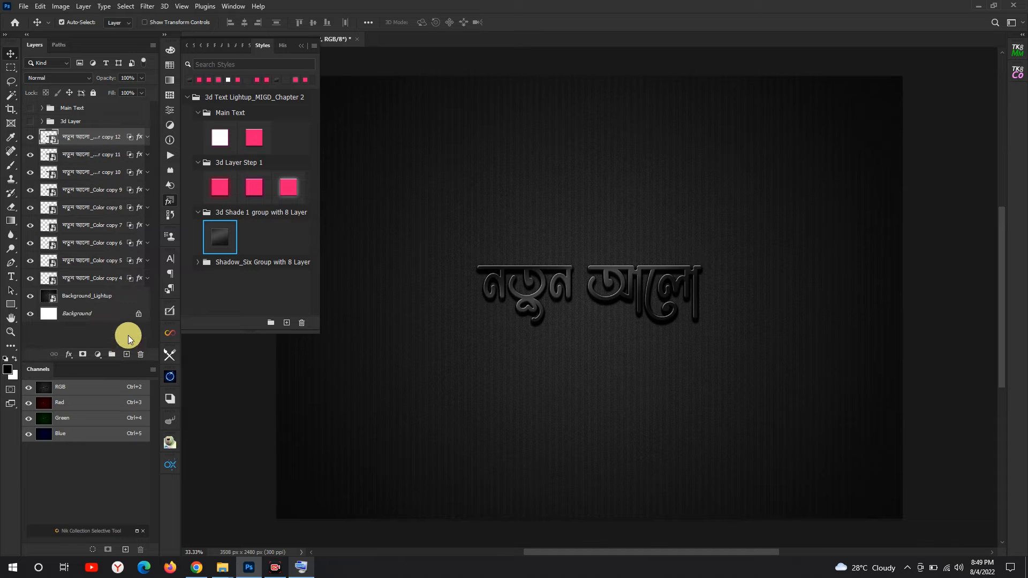
Step: Show the Main Text and 3d Layer groups and nudge both slightly upward to align with the shade layers
click(30, 108)
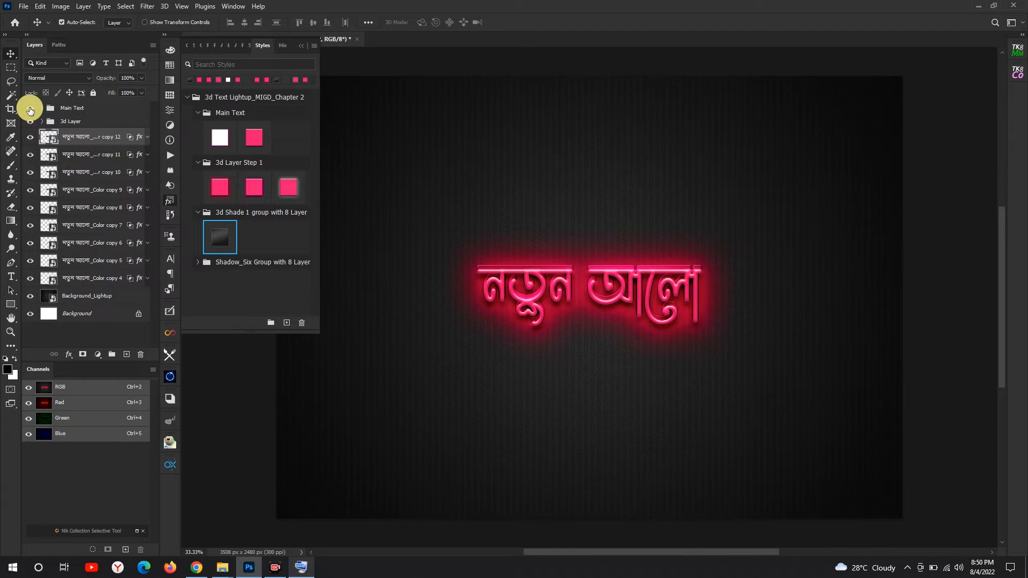
click(68, 121)
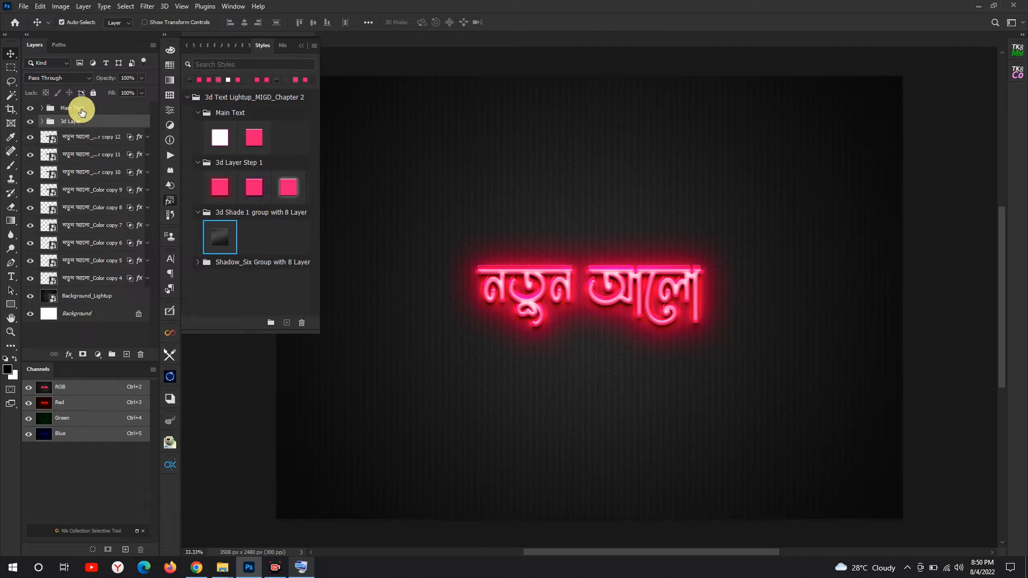
shift+click(81, 109)
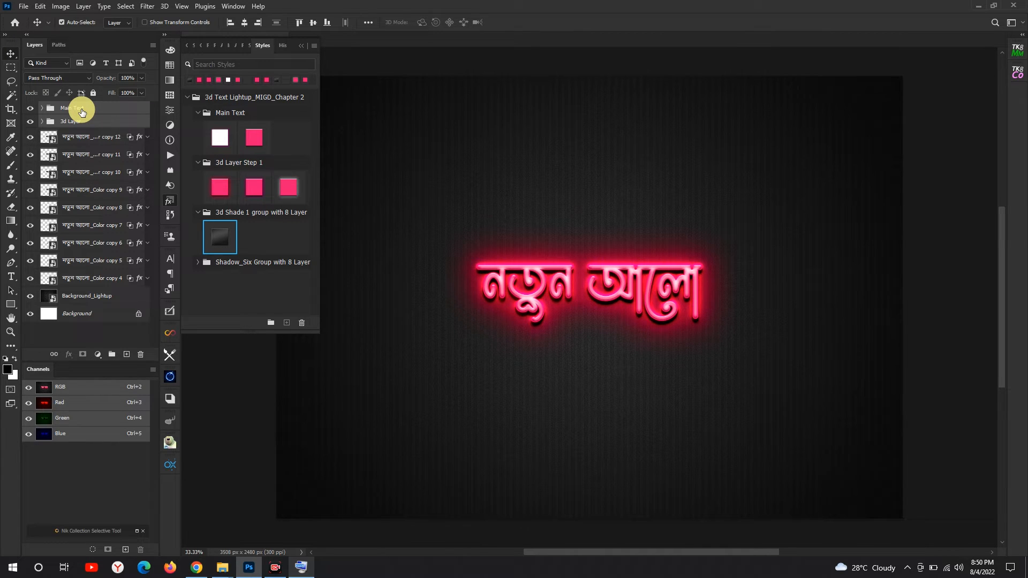
Step: Group the nine shade text layers and name the group Shade
click(76, 137)
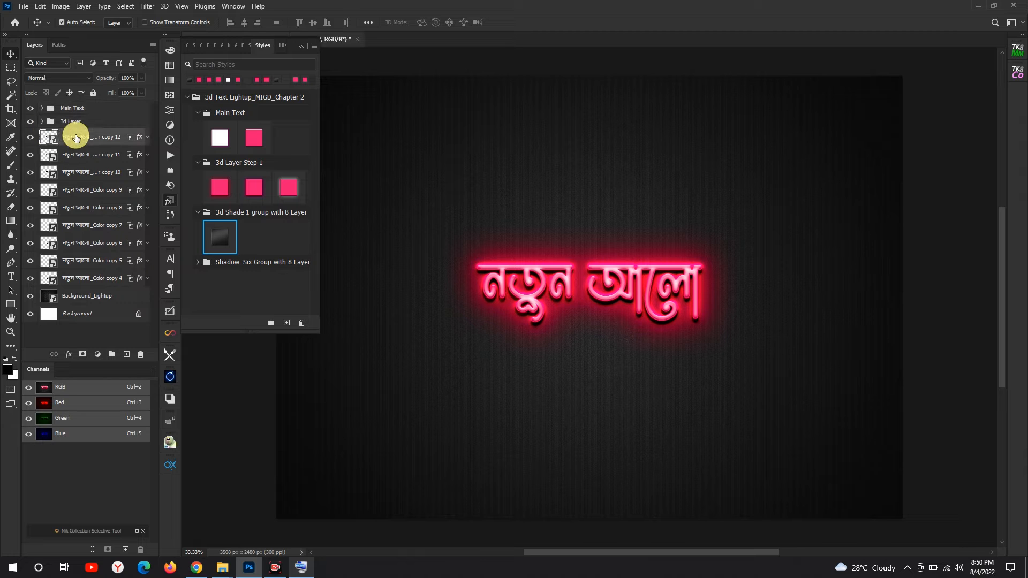
shift+click(101, 278)
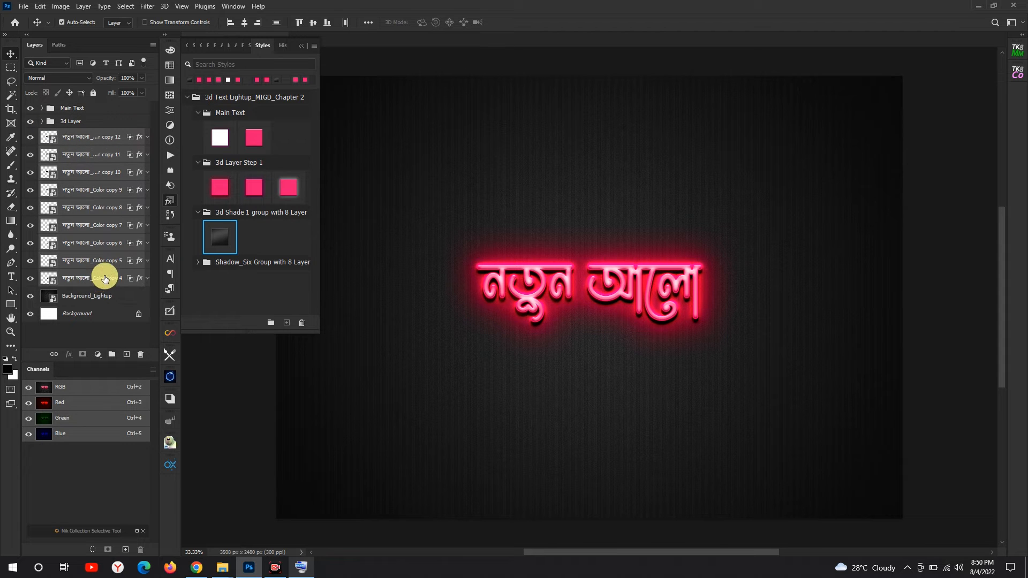
drag(110, 276, 114, 354)
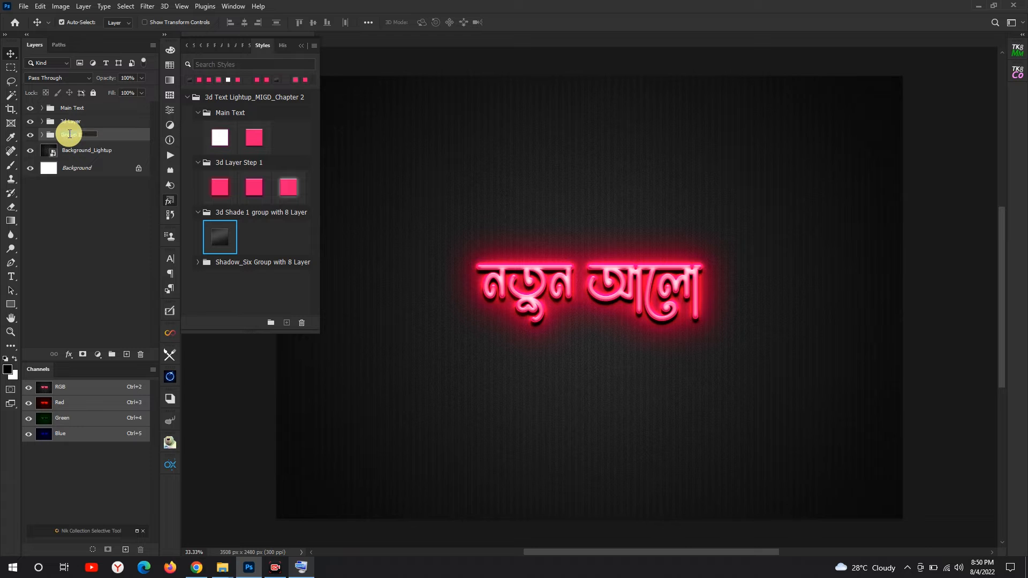
click(69, 134)
text(Shade)
key(Return)
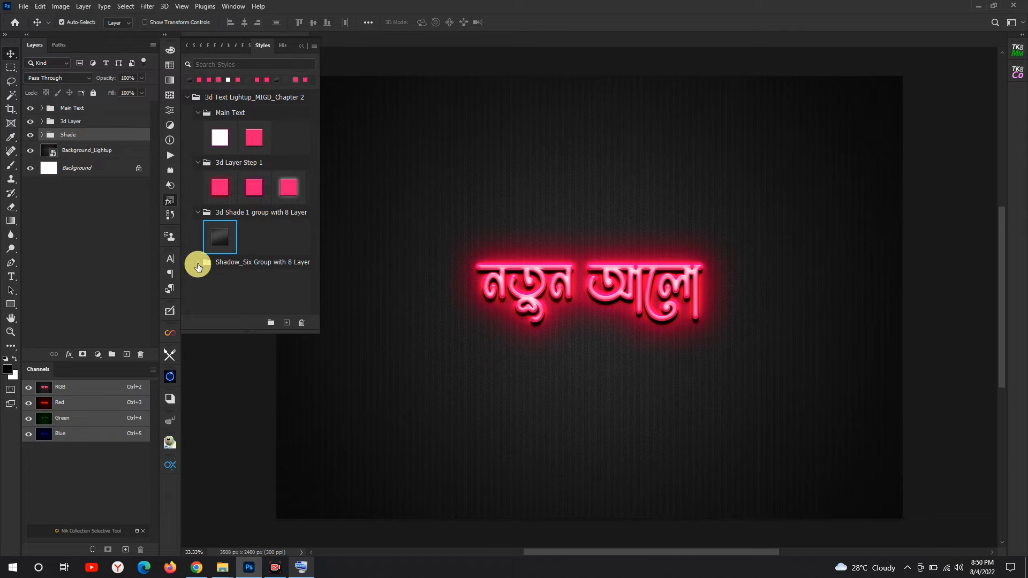
Step: Move the lowest text layer out of the Shade group to just below it and apply the Shadow_Six Group with 8 Layer style
click(42, 135)
drag(100, 294, 70, 296)
click(42, 135)
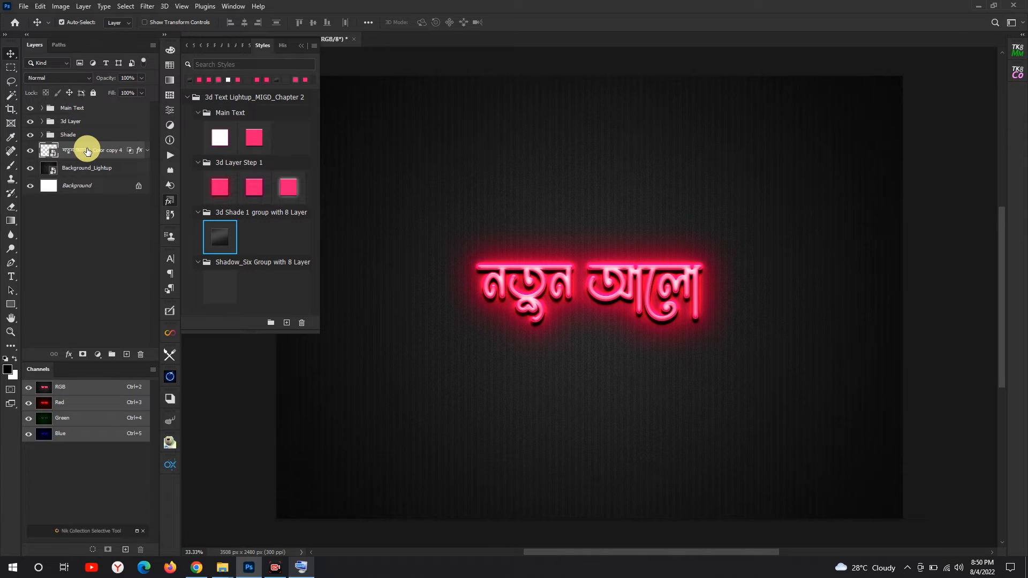
drag(91, 151, 127, 354)
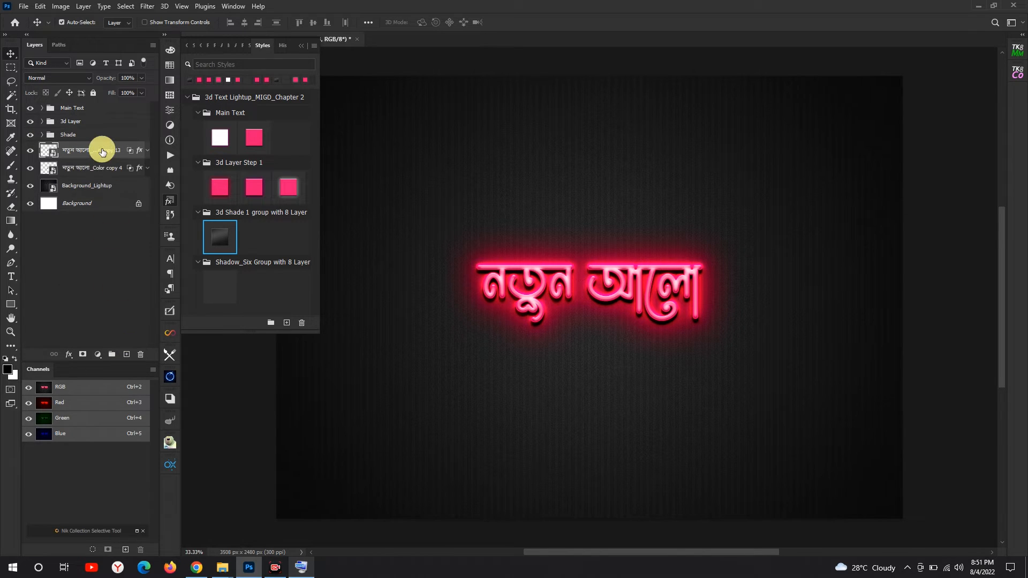
drag(101, 155, 220, 288)
click(219, 288)
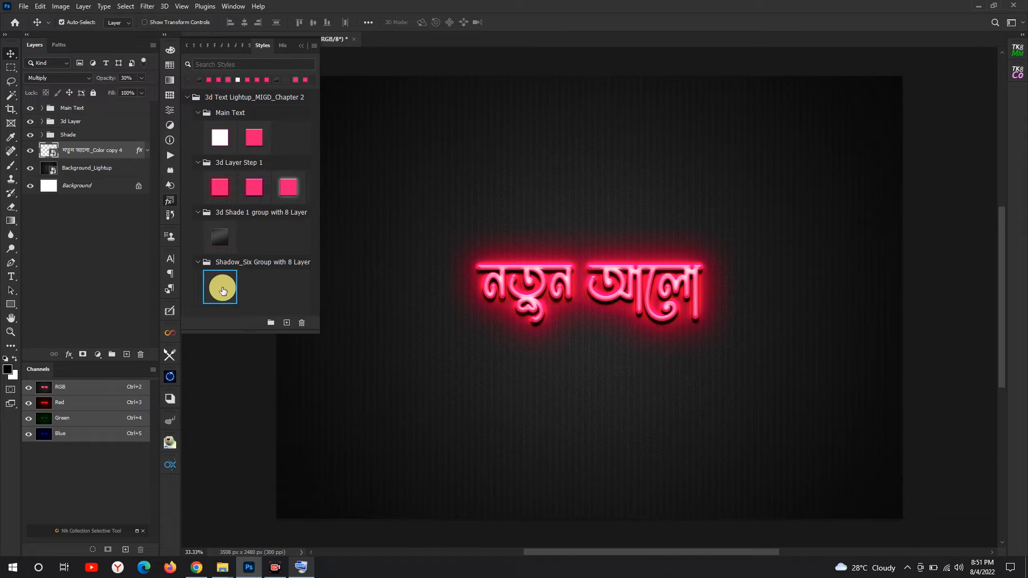
Step: Hide the Main Text, 3d Layer and Shade groups and duplicate the shadow text layer into a stack of eight slightly offset layers above Background_Lightup
drag(102, 152, 127, 354)
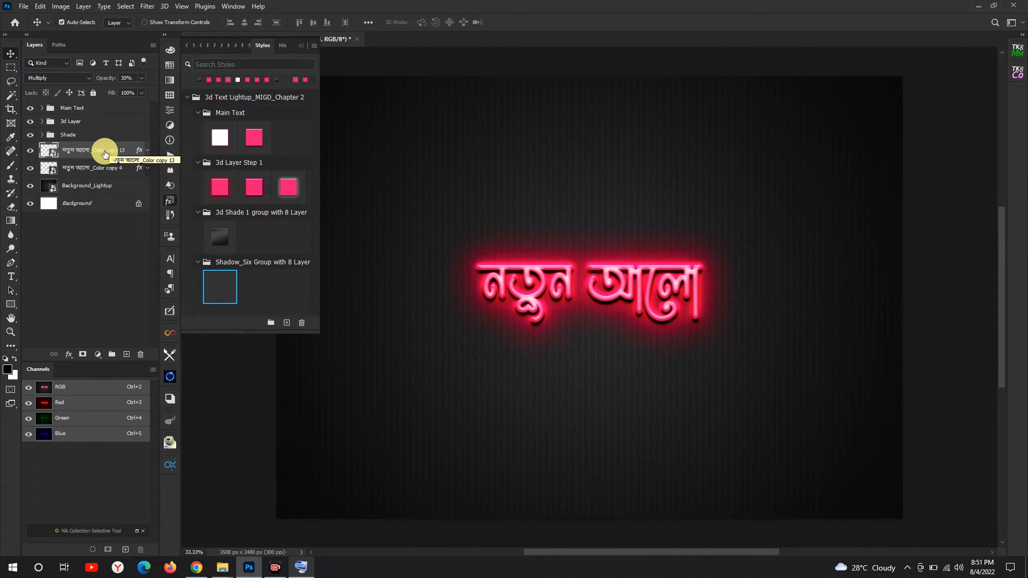
drag(28, 133, 29, 113)
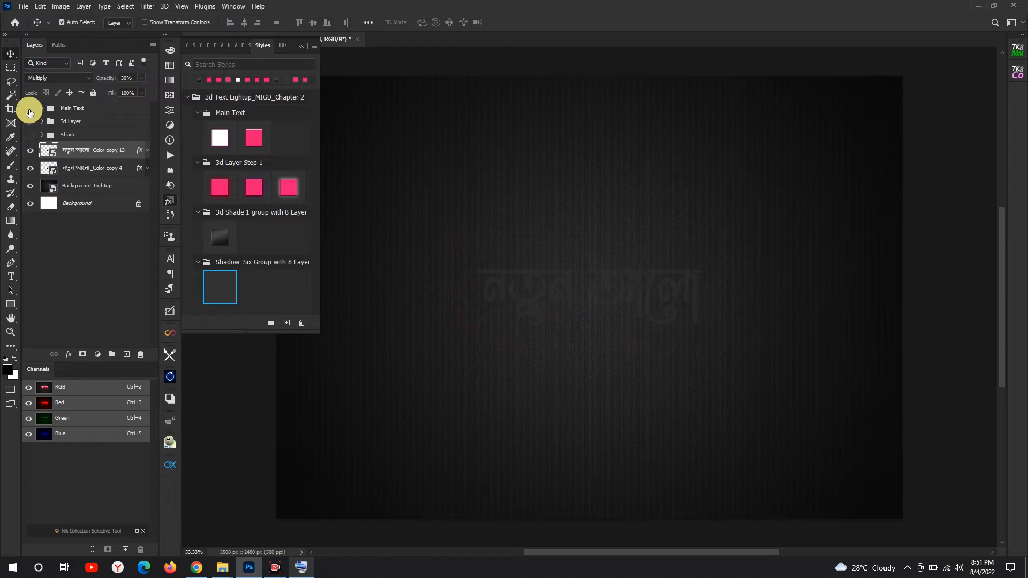
click(103, 169)
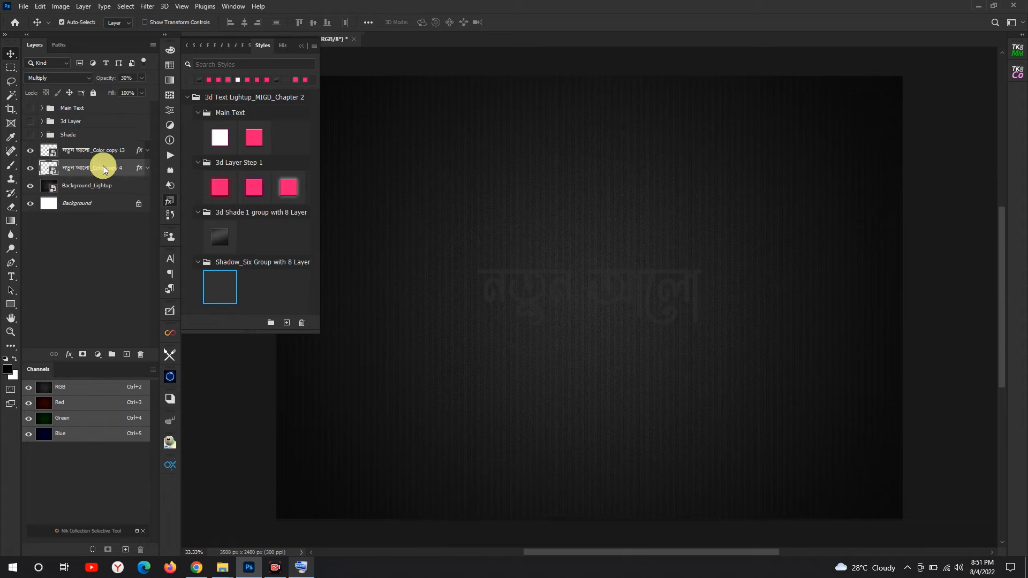
drag(103, 168, 126, 354)
drag(107, 167, 113, 192)
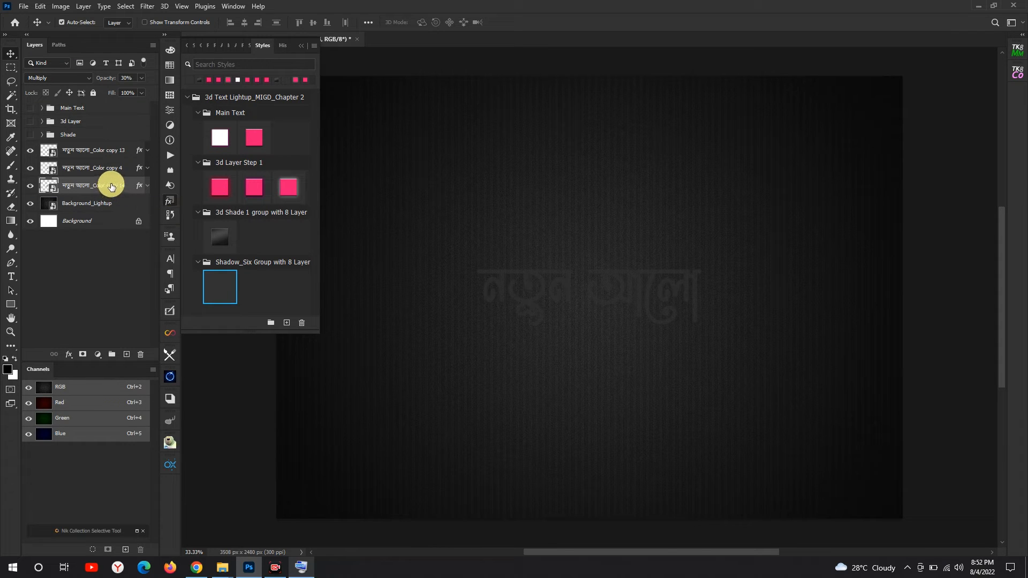
drag(111, 187, 128, 353)
drag(115, 206, 126, 354)
drag(113, 230, 116, 247)
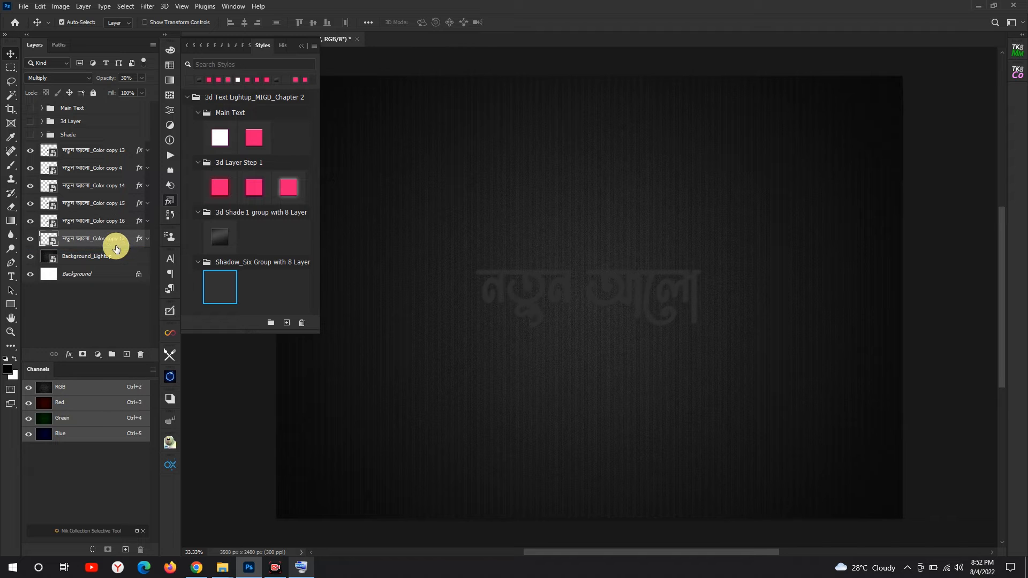
drag(108, 239, 127, 354)
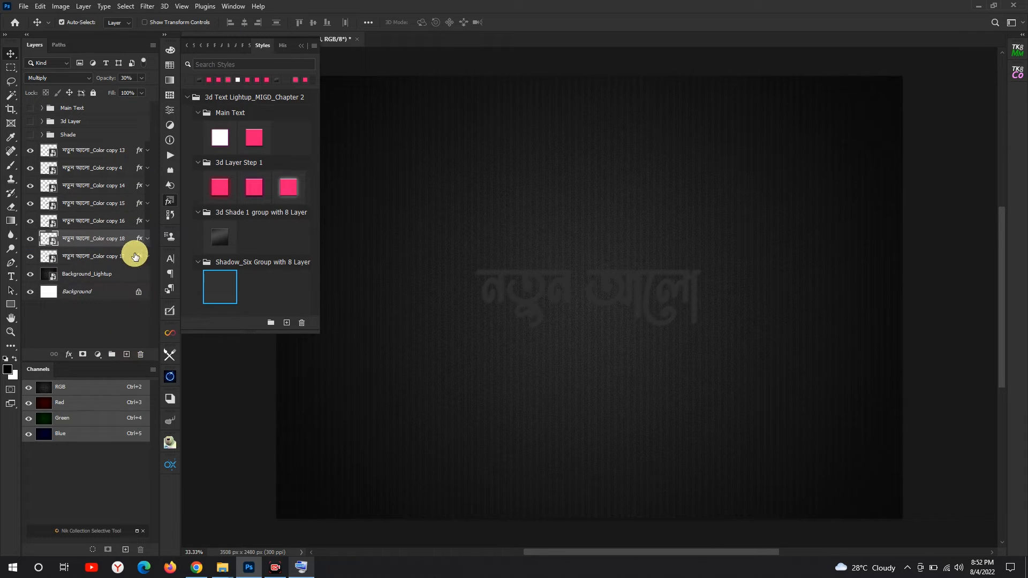
drag(115, 236, 121, 262)
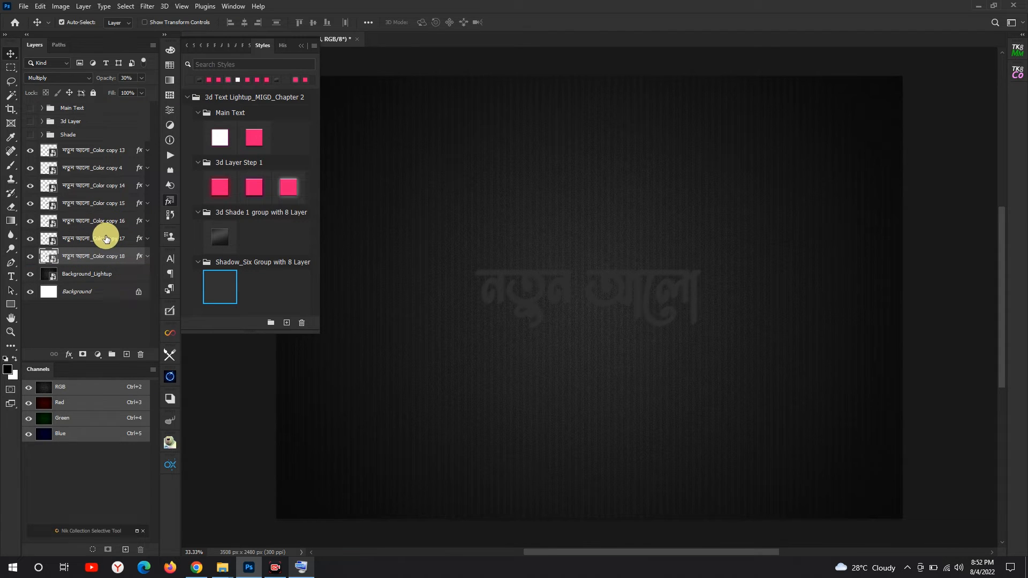
drag(101, 260, 126, 354)
drag(116, 256, 119, 268)
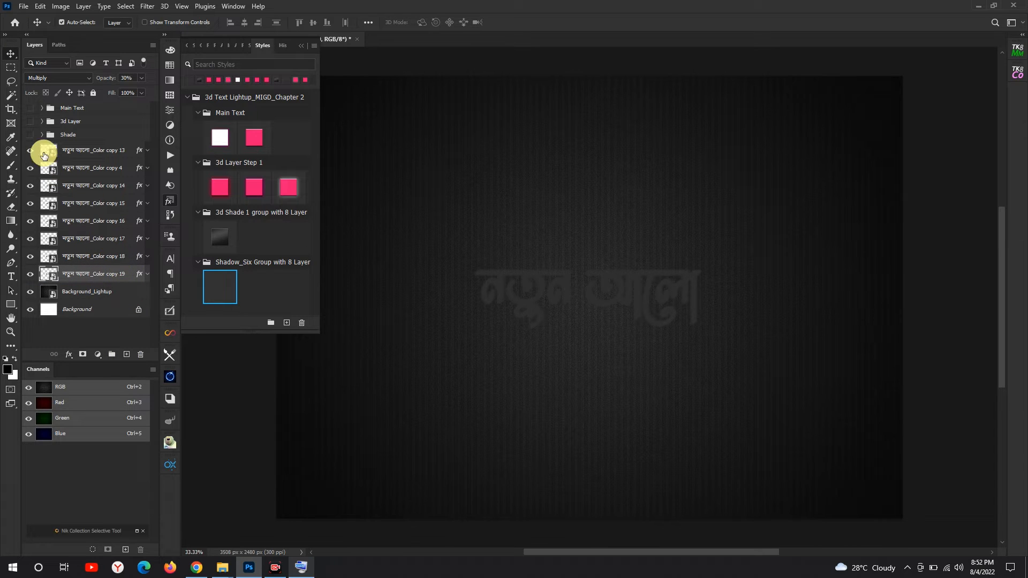
Step: Show the Main Text, 3d Layer and Shade groups and group the eight shadow text layers
click(30, 134)
click(30, 108)
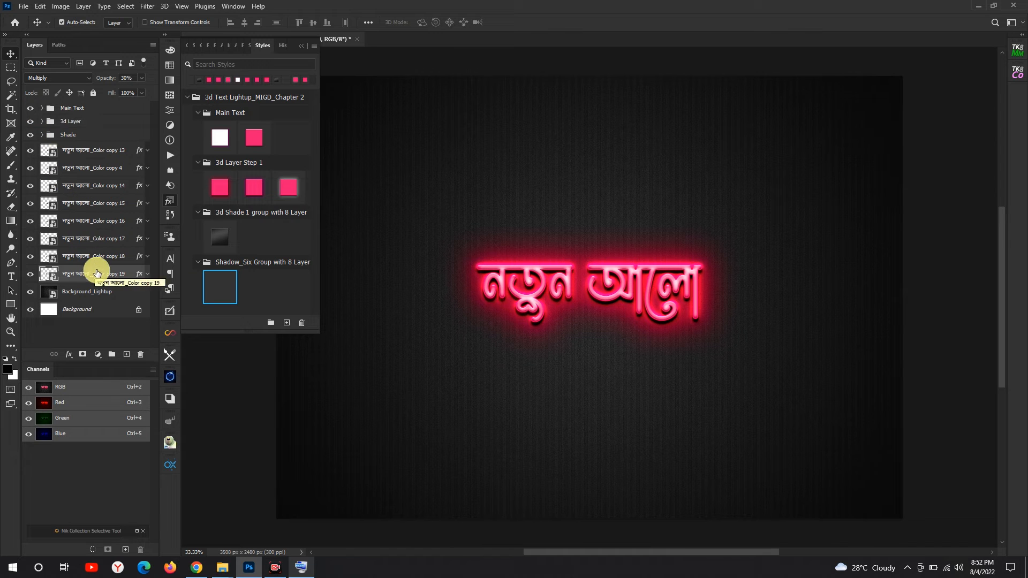
shift+click(107, 150)
drag(110, 276, 111, 354)
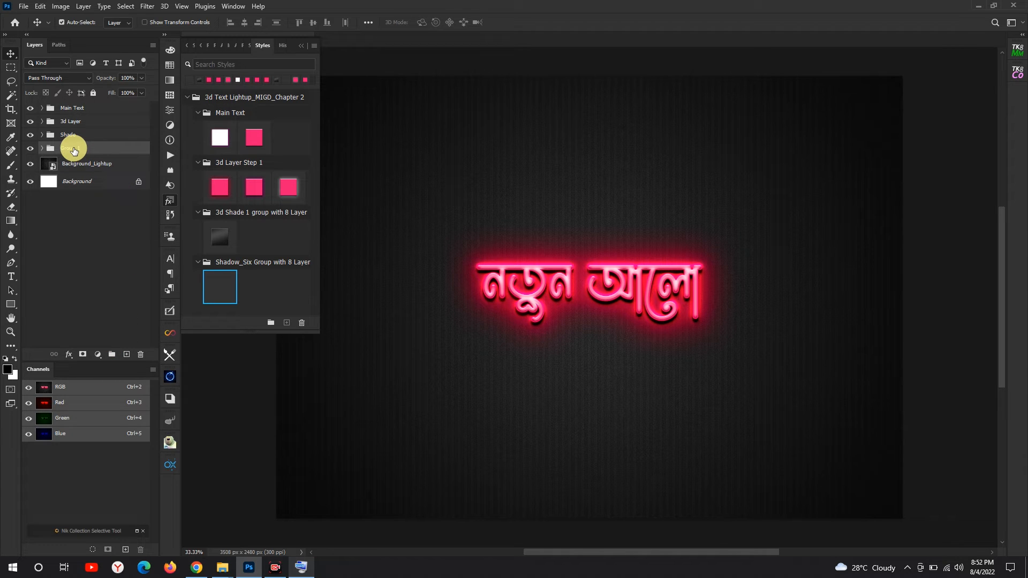
Step: Duplicate the Group 1 shadow group, place the duplicate below it, and lower the opacity of the duplicate's eight layers
drag(73, 150, 126, 354)
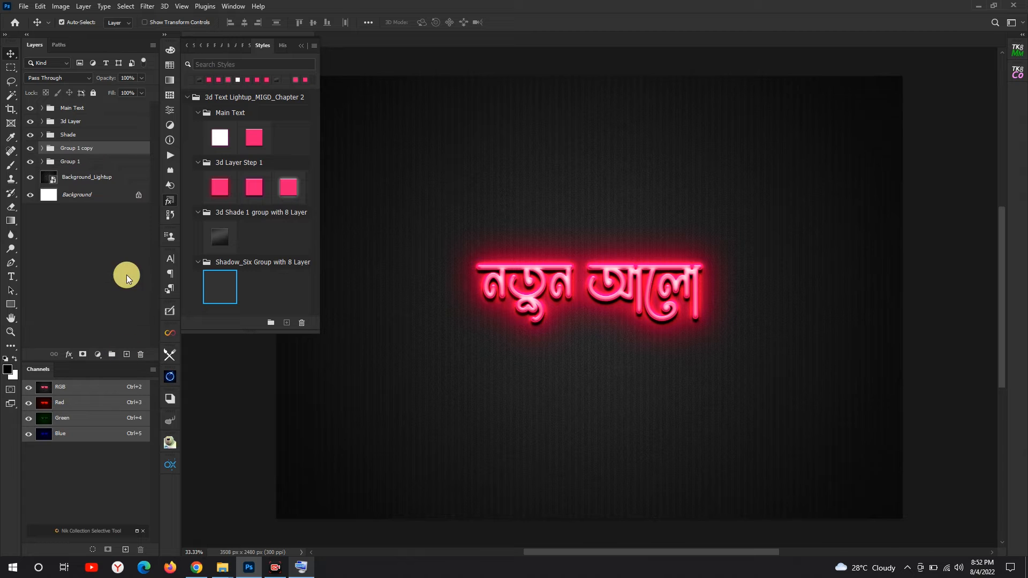
drag(101, 151, 94, 173)
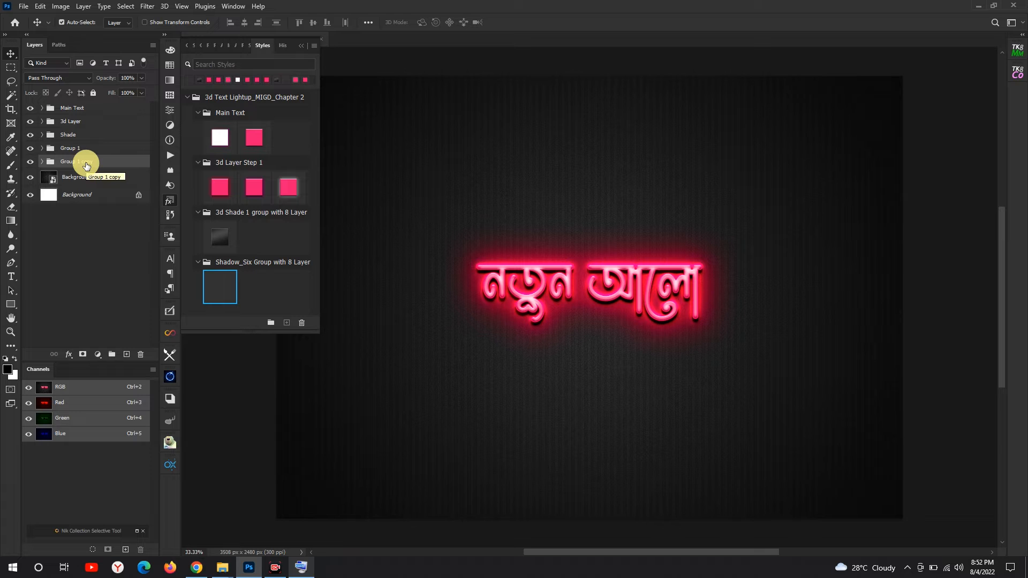
click(43, 161)
click(99, 177)
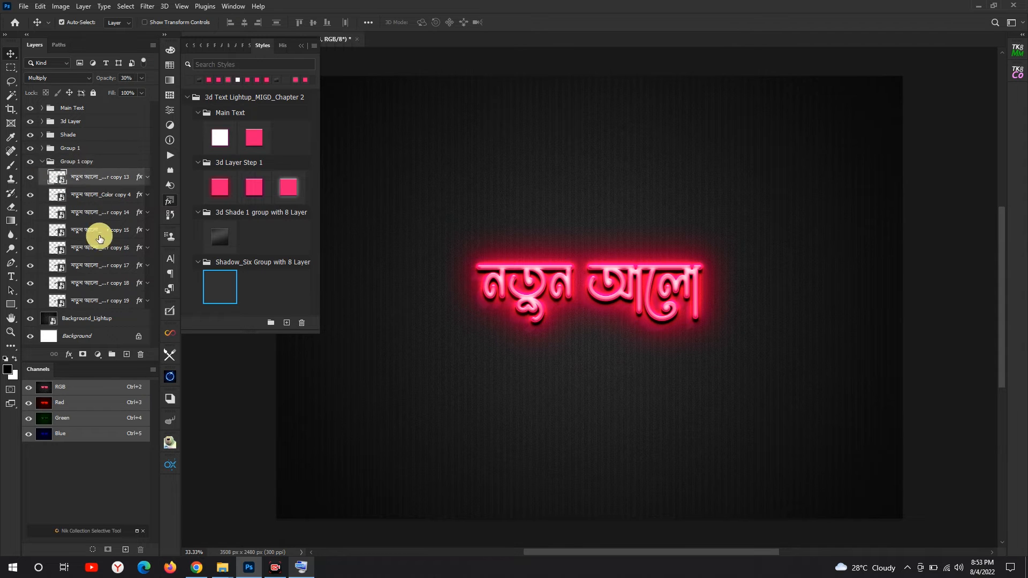
shift+click(105, 300)
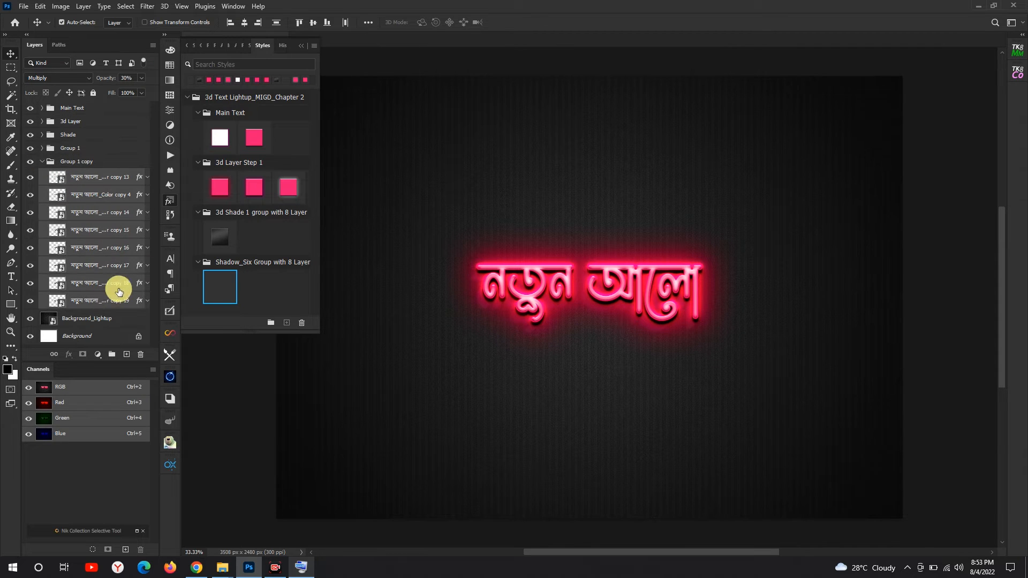
click(125, 79)
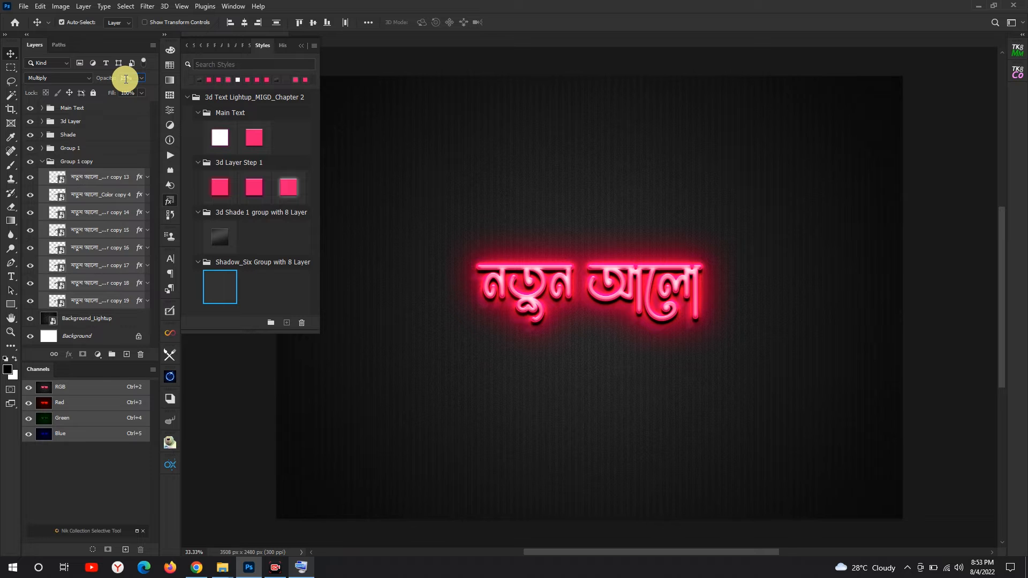
click(51, 163)
click(42, 162)
Step: Duplicate the Group 1 copy shadow group and place the duplicate directly below it
drag(57, 171, 127, 354)
drag(110, 167, 114, 187)
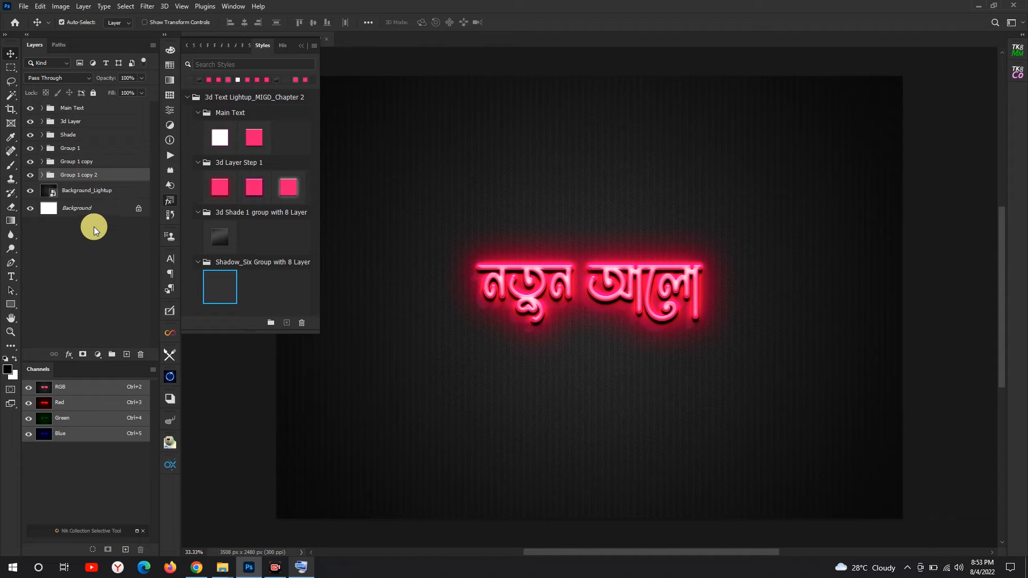
Step: Nudge the Group 1 copy 2 shadow group slightly down and left, and set its eight layers to 20% opacity
click(298, 566)
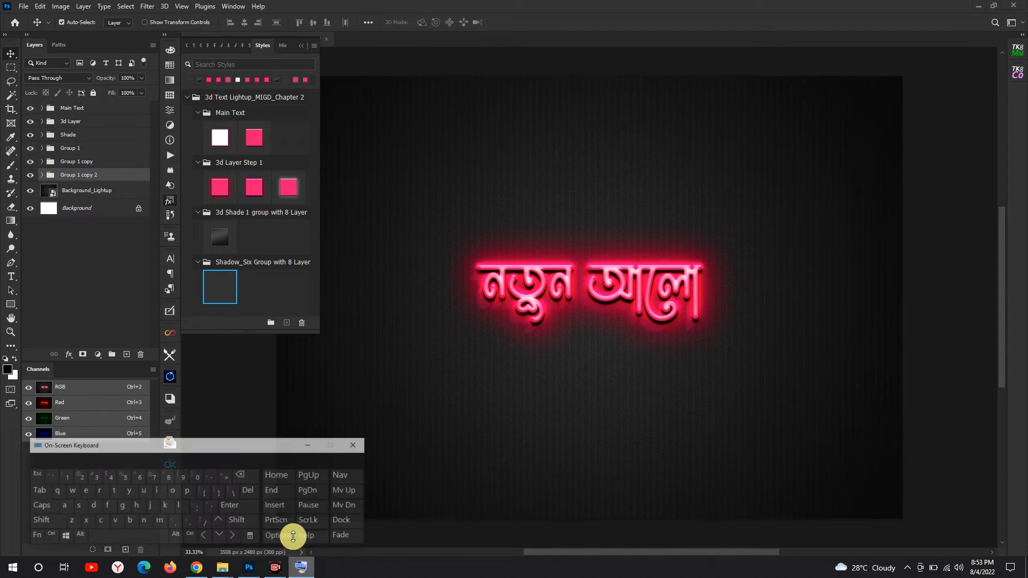
click(209, 532)
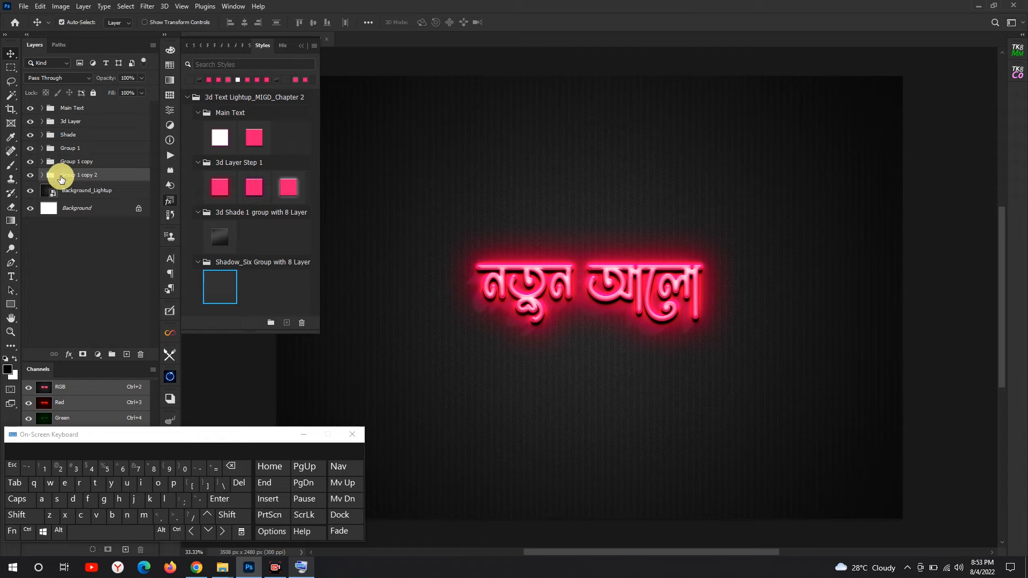
click(41, 174)
click(91, 190)
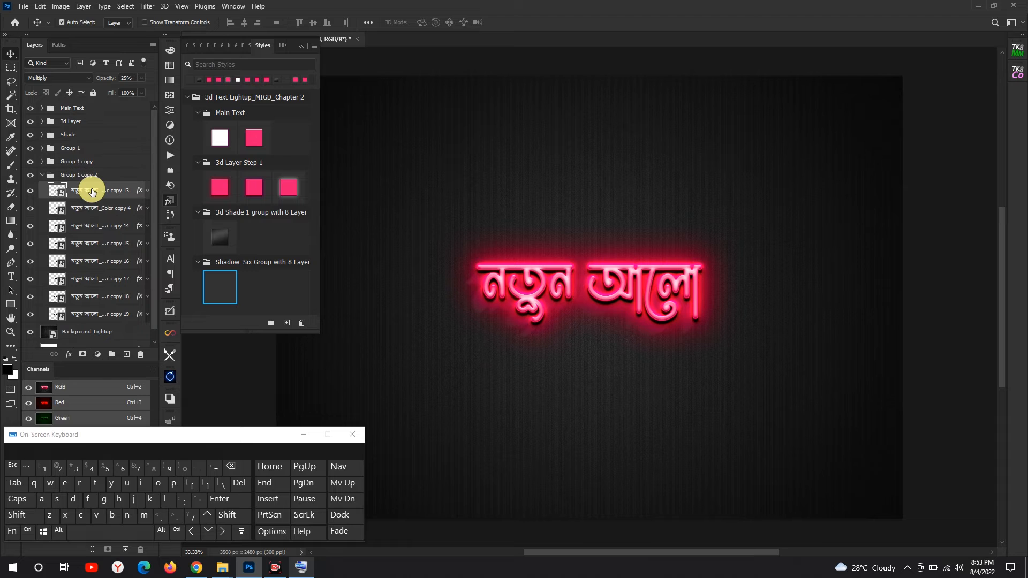
shift+click(101, 314)
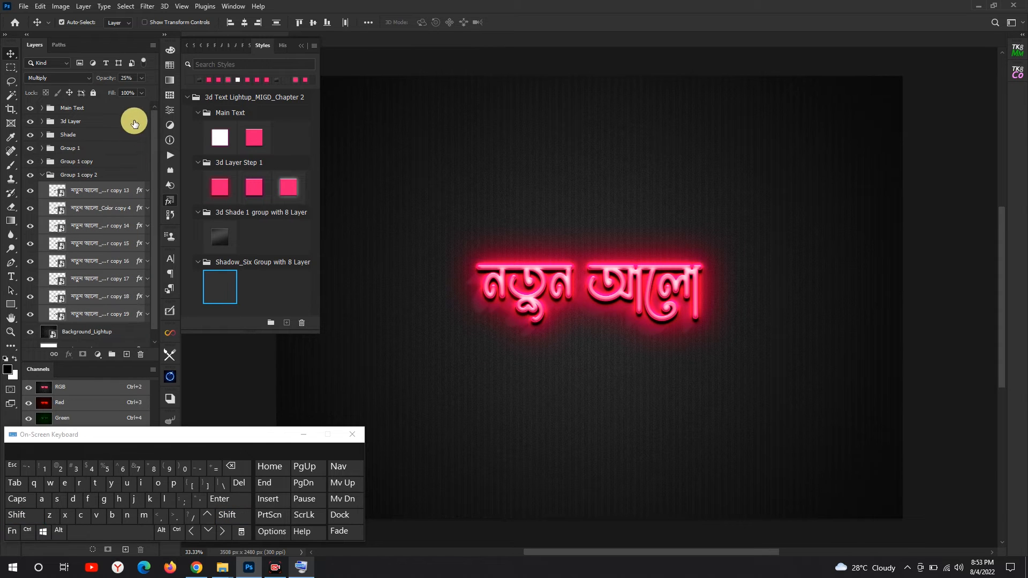
click(123, 78)
text(20)
click(305, 435)
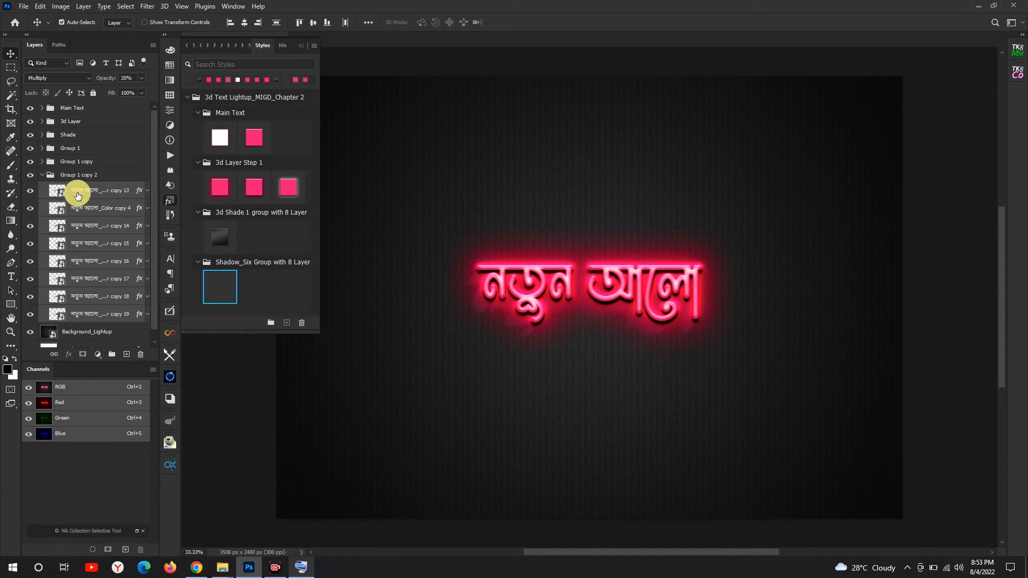
click(41, 176)
click(102, 239)
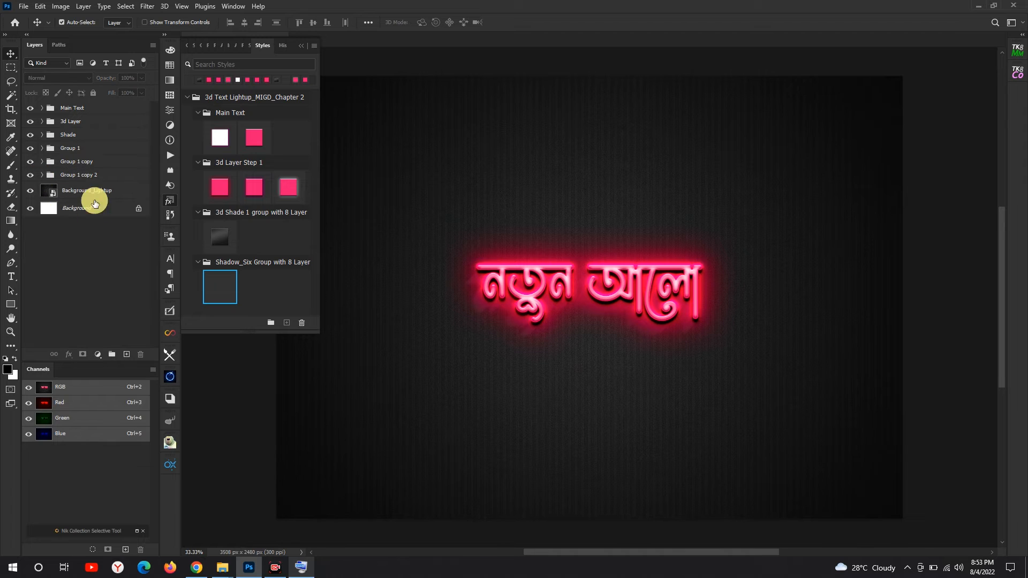
Step: Hide all the groups, and show the three shadow groups and the Shade group again one by one to examine the shadow build-up
click(83, 152)
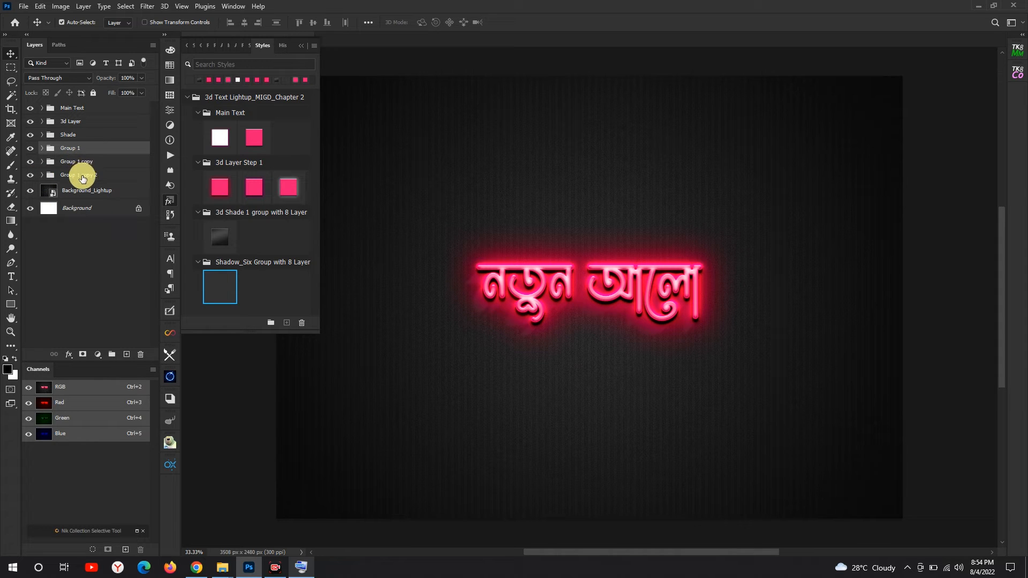
click(31, 136)
click(31, 114)
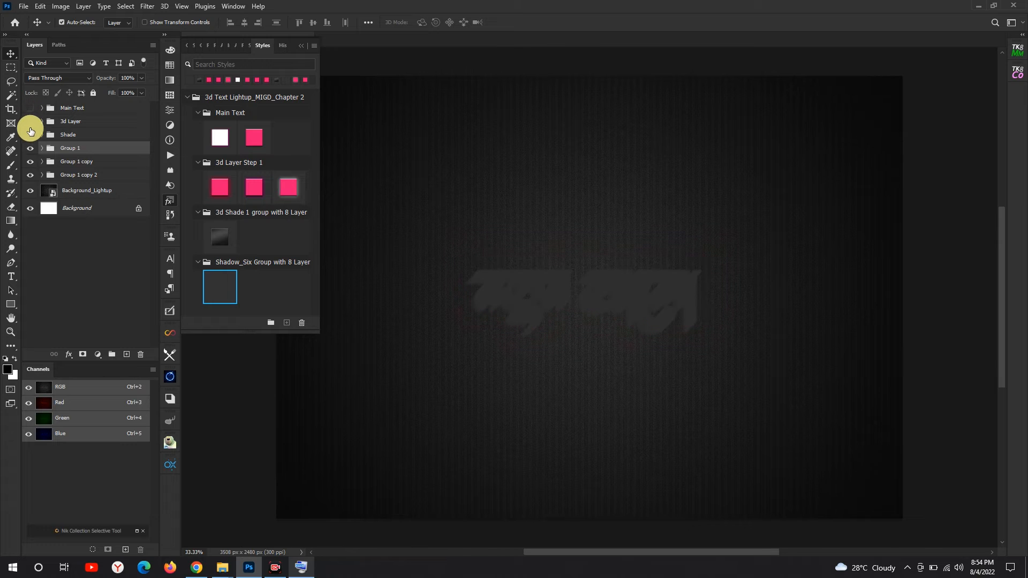
click(30, 148)
click(29, 161)
click(30, 175)
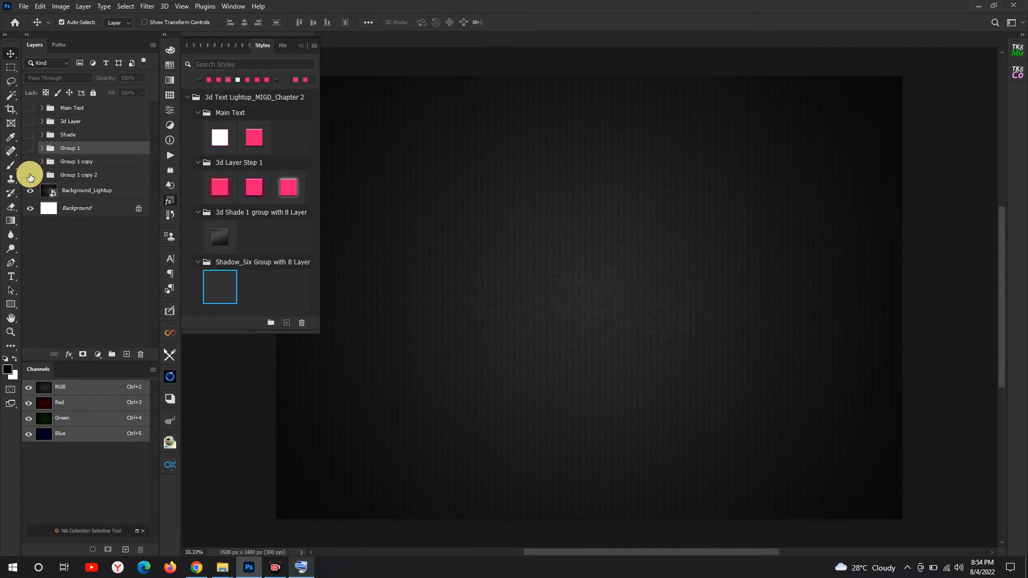
click(30, 175)
click(30, 161)
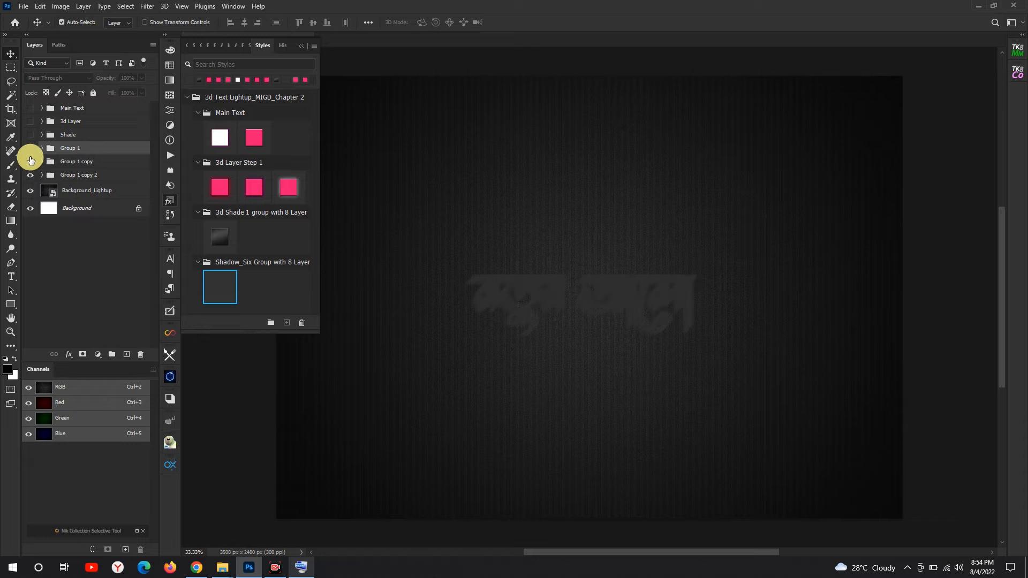
click(30, 148)
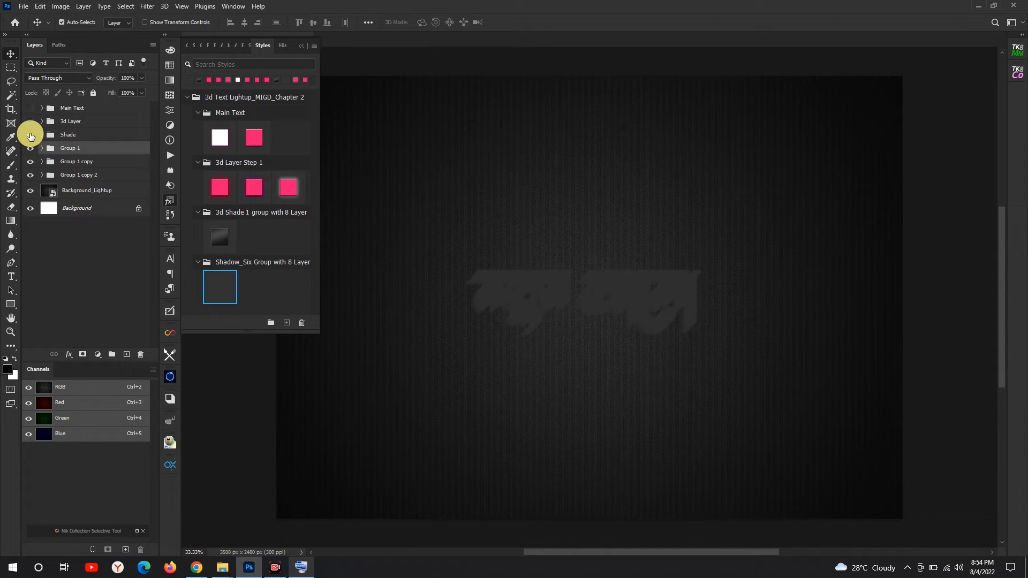
click(29, 136)
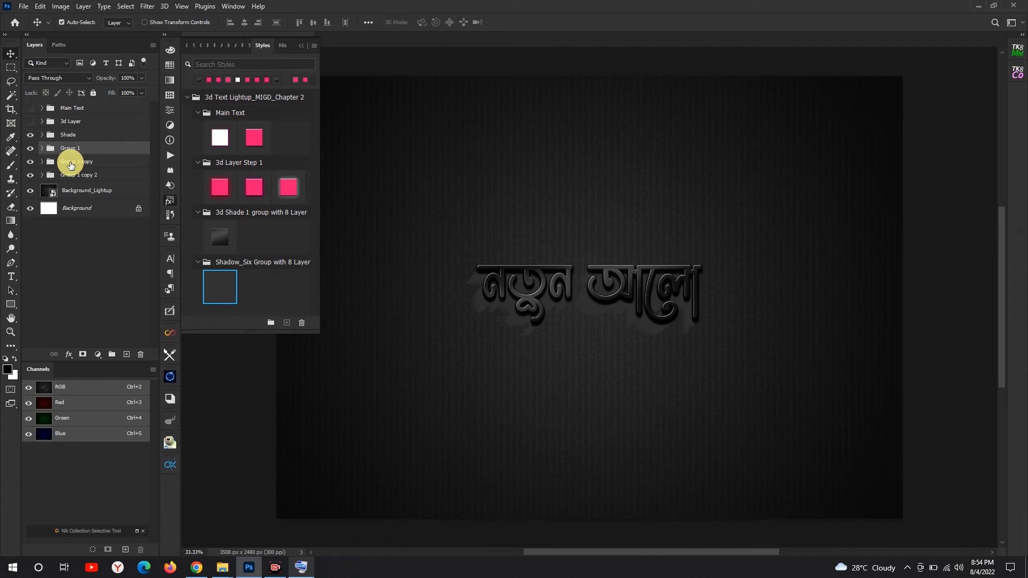
Step: Set the blend mode of Group 1, Group 1 copy and Group 1 copy 2 to Multiply, and show the 3d Layer and Main Text groups
click(64, 78)
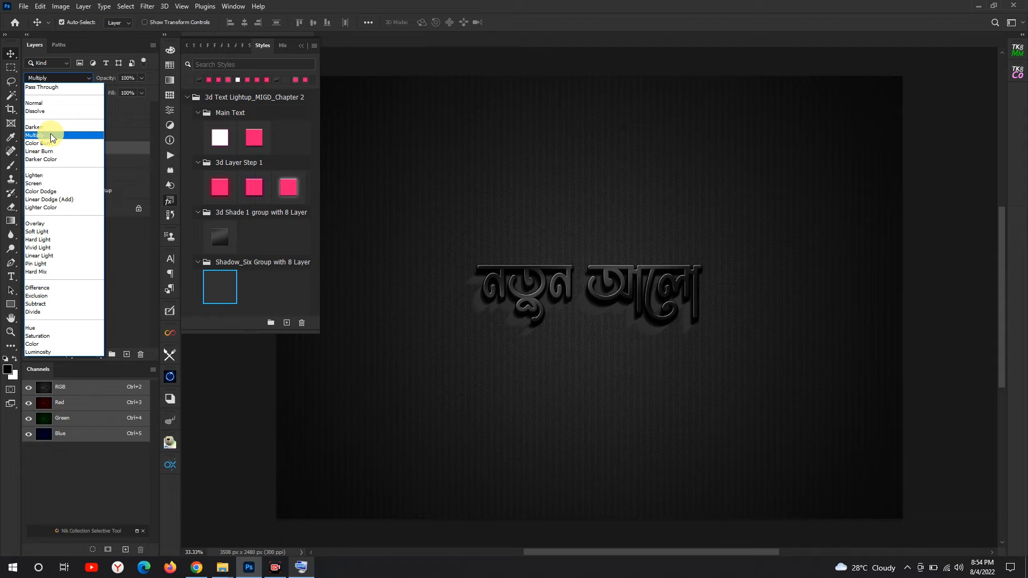
click(148, 236)
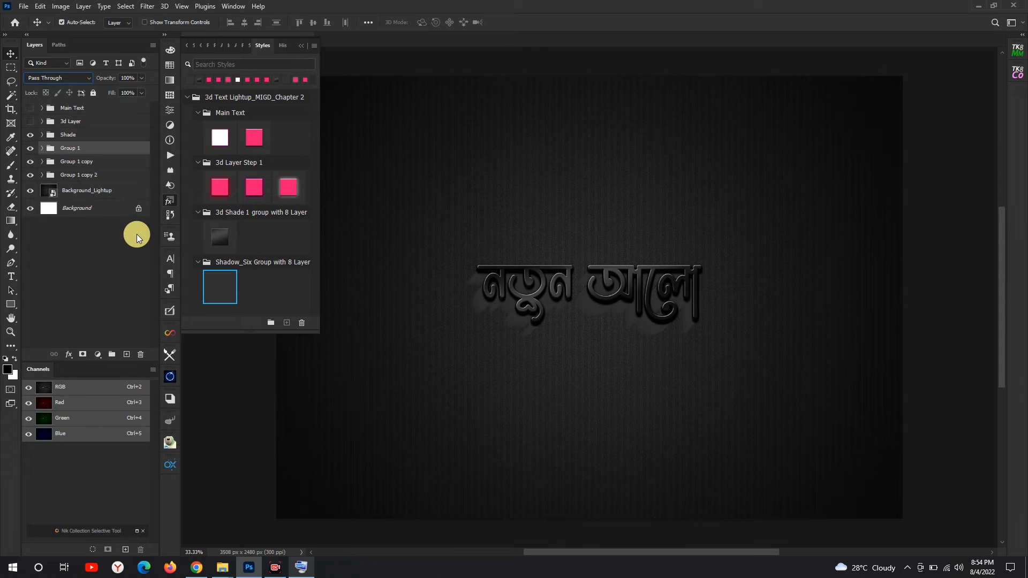
click(82, 175)
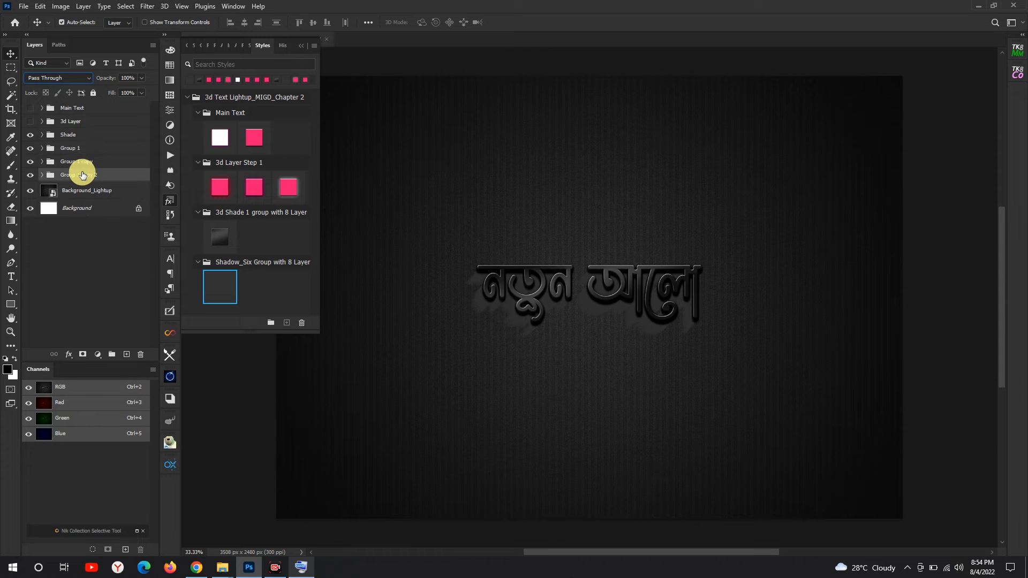
click(62, 81)
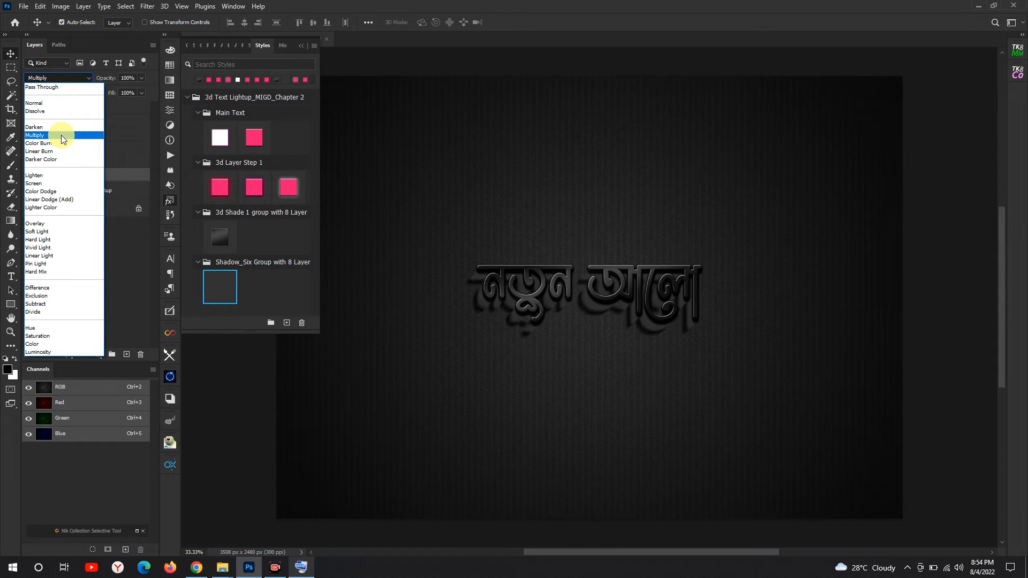
key(Escape)
click(78, 167)
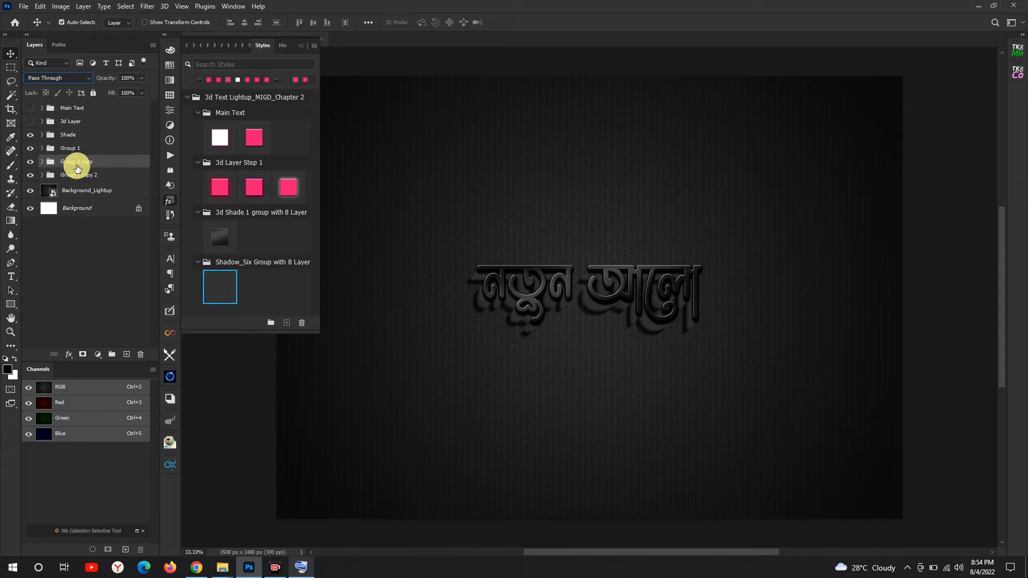
click(76, 79)
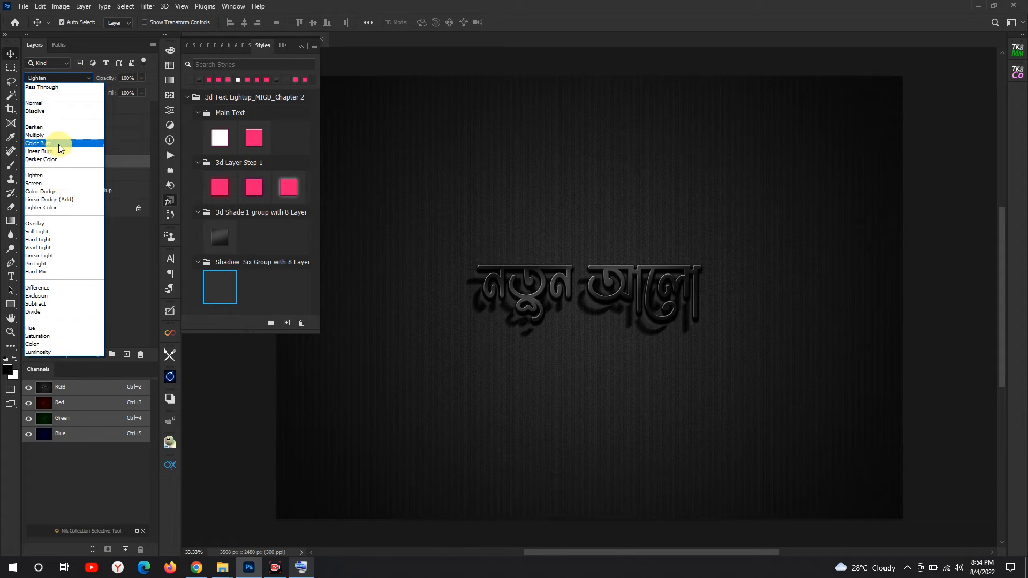
key(Escape)
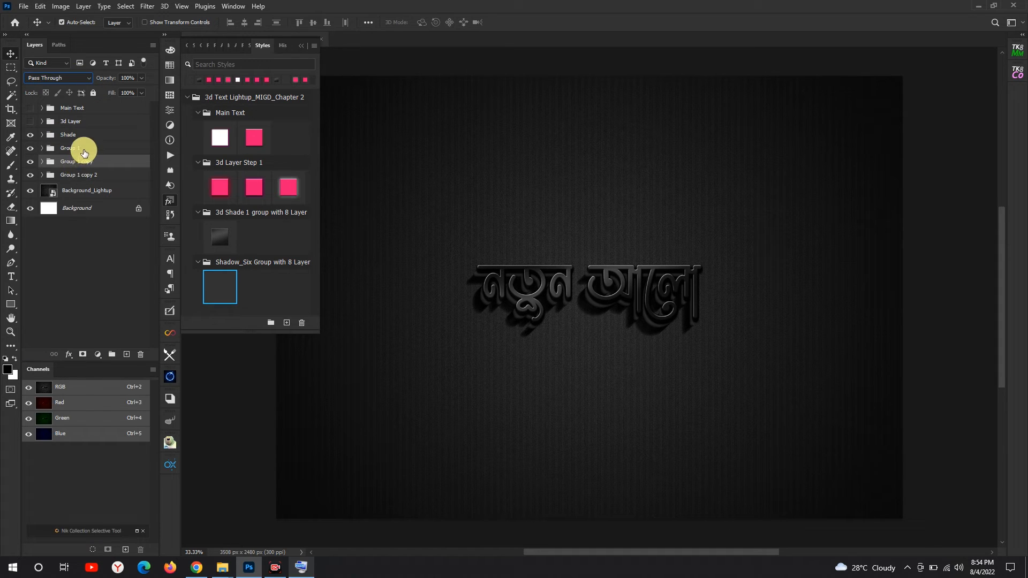
click(75, 78)
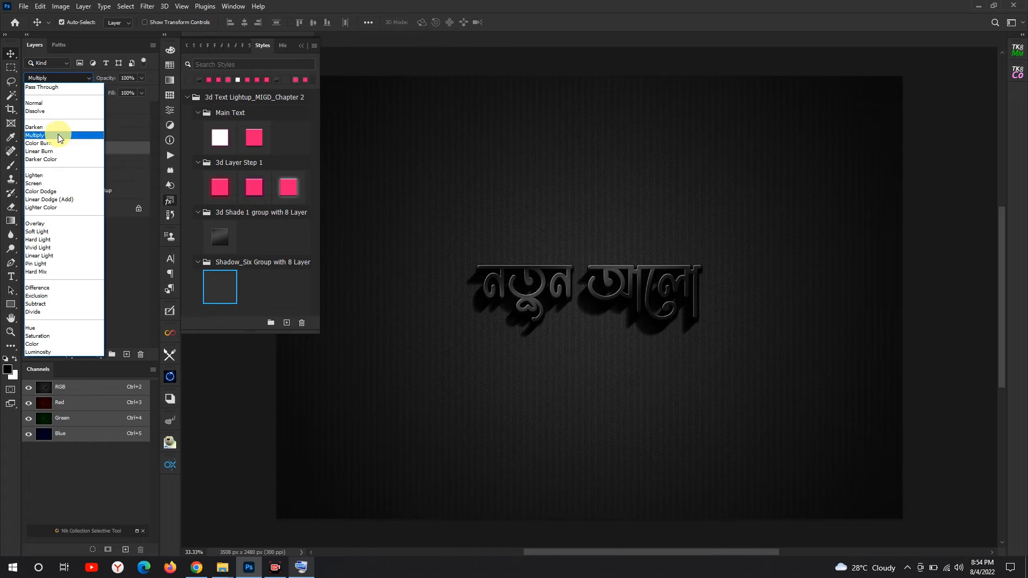
click(58, 135)
click(89, 226)
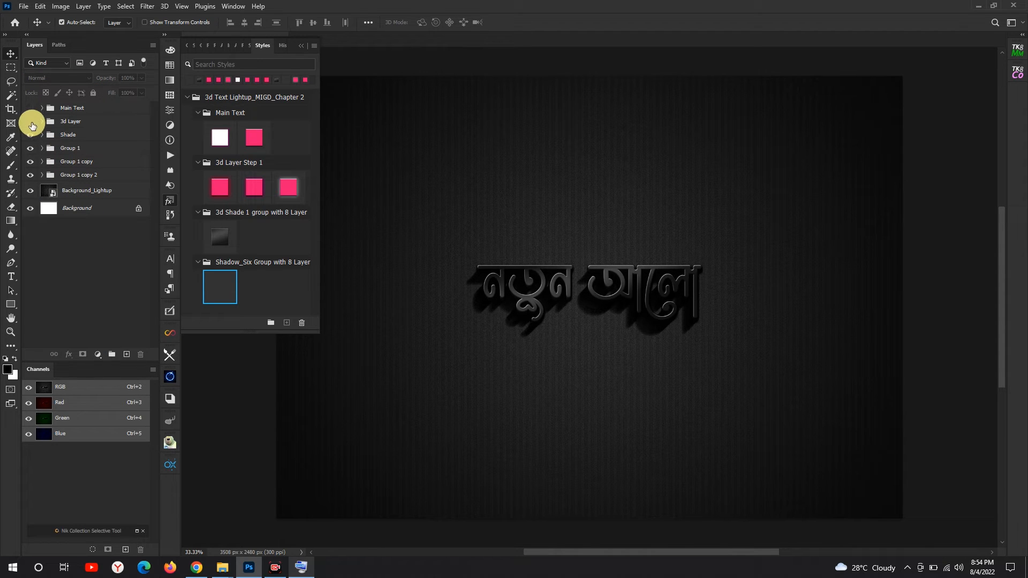
click(30, 122)
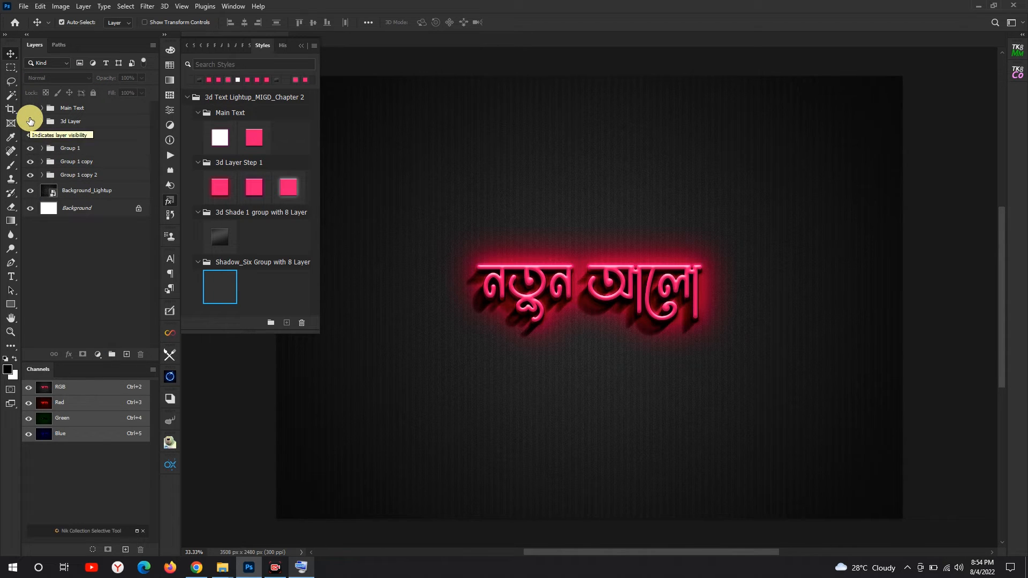
click(30, 109)
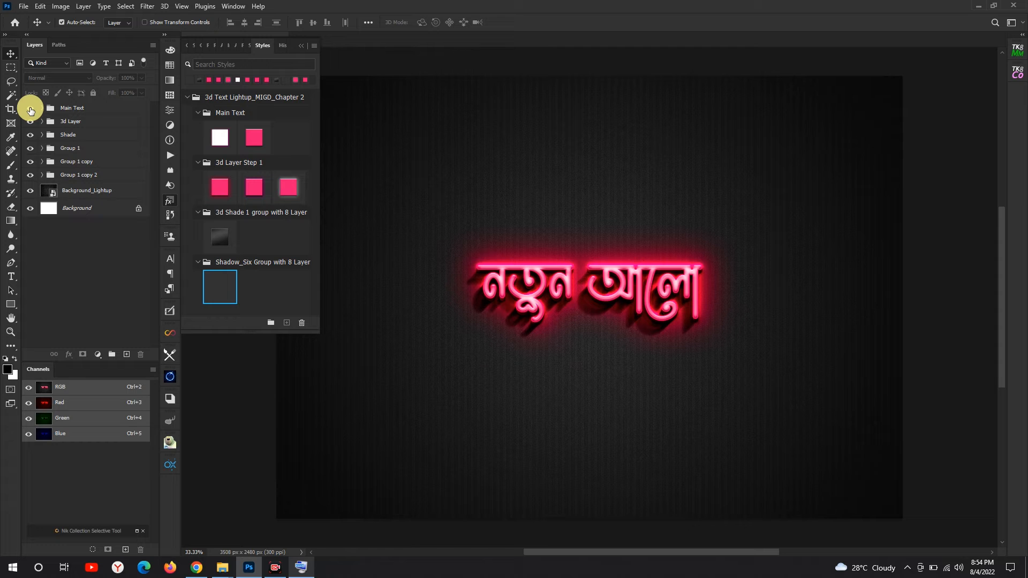
Step: Nudge the Group 1 copy and Group 1 copy 2 shadow groups closer to the text and check each shadow group
click(75, 175)
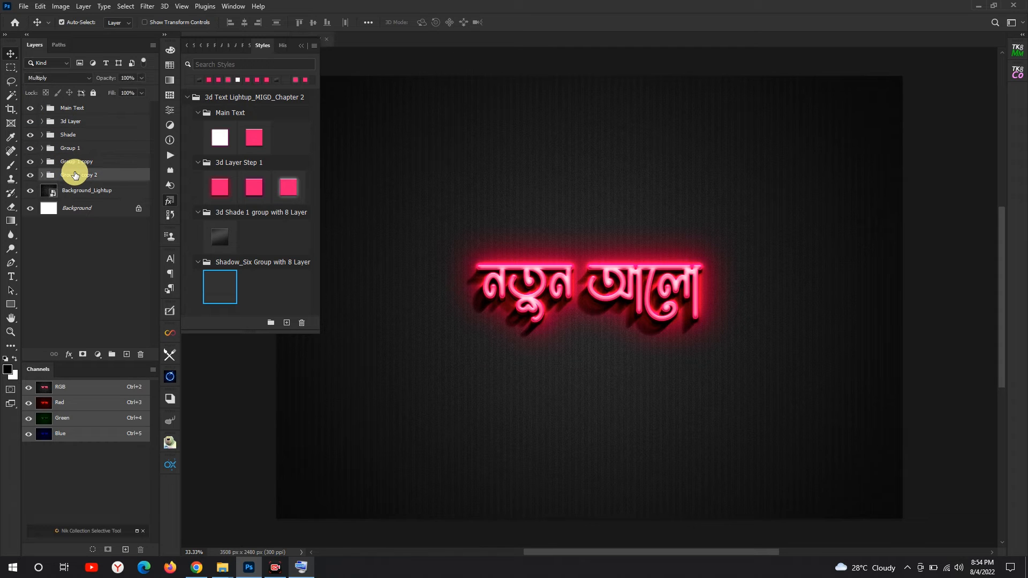
shift+click(82, 164)
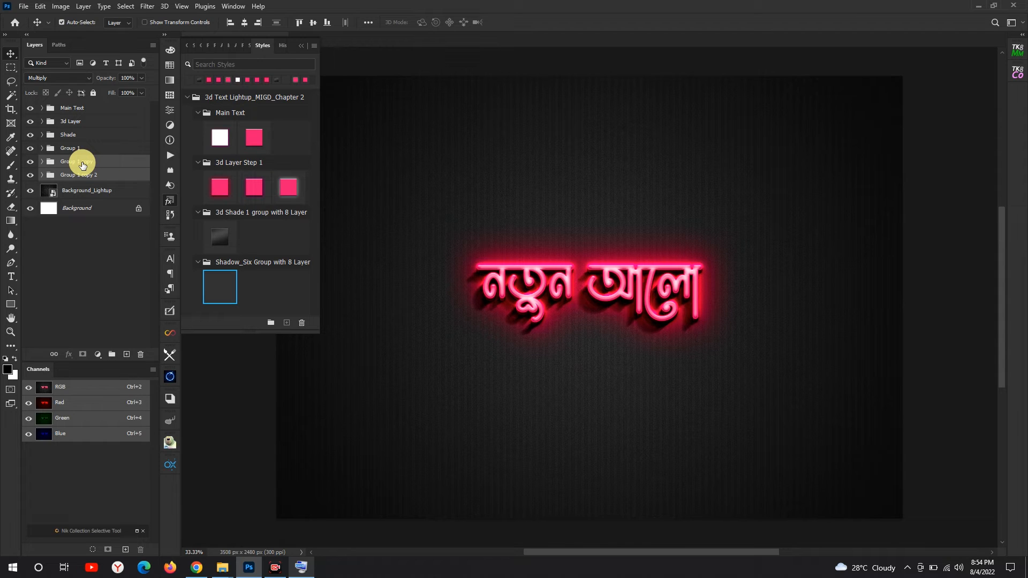
click(83, 176)
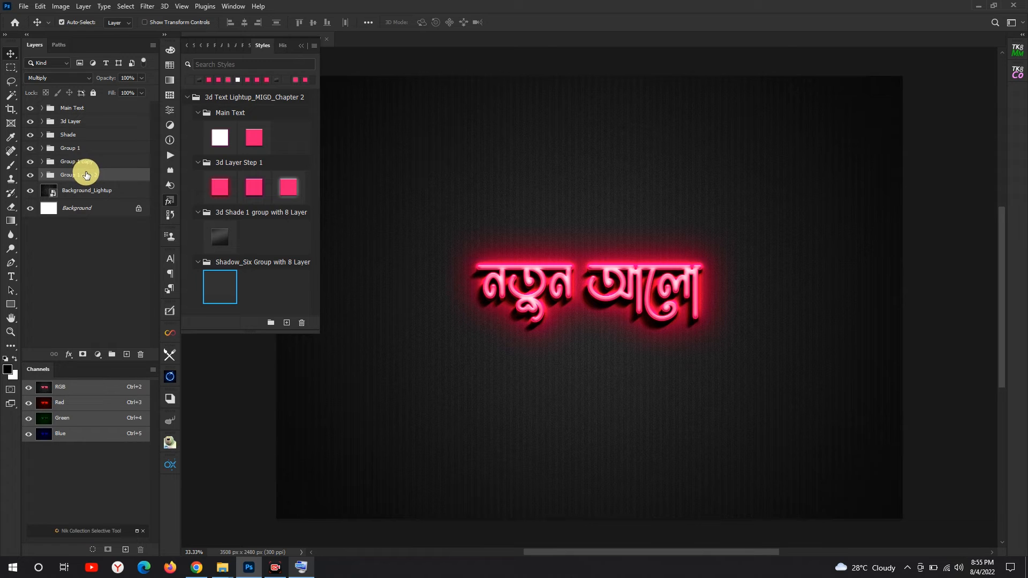
click(91, 162)
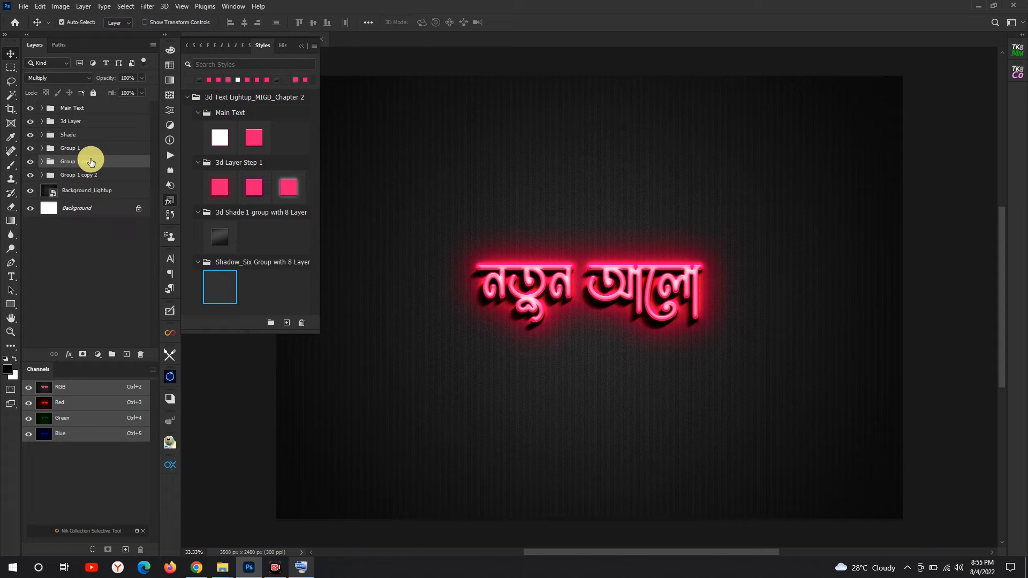
click(81, 152)
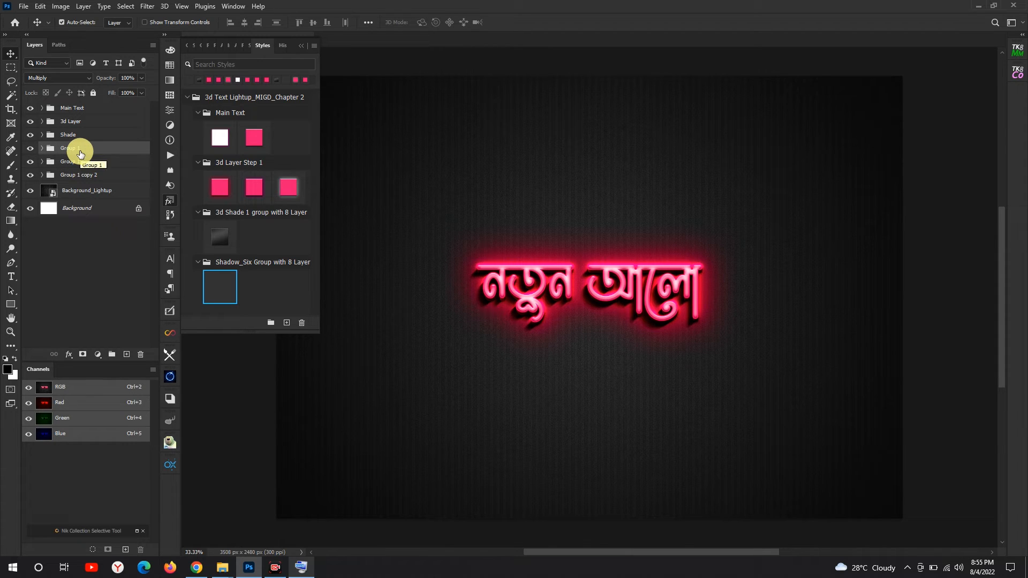
click(81, 179)
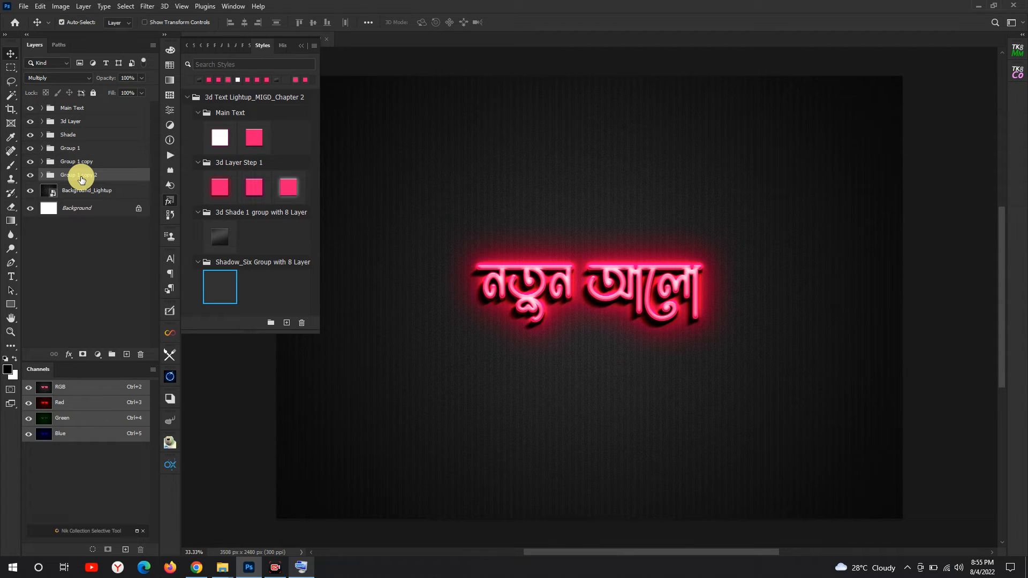
click(83, 229)
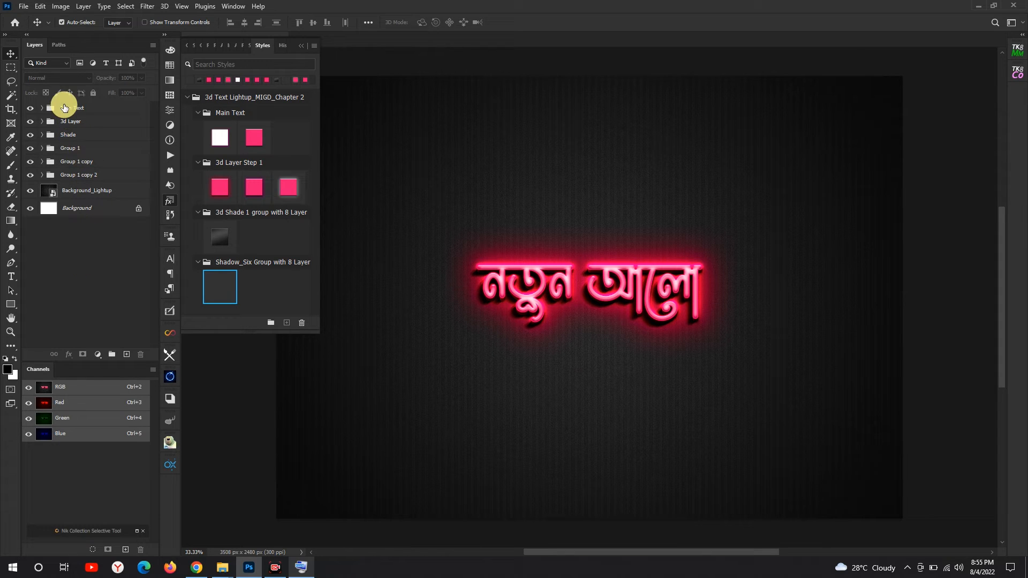
Step: Combine the three shadow groups into one group named Shadow, and collapse and close the layer styles library
click(70, 149)
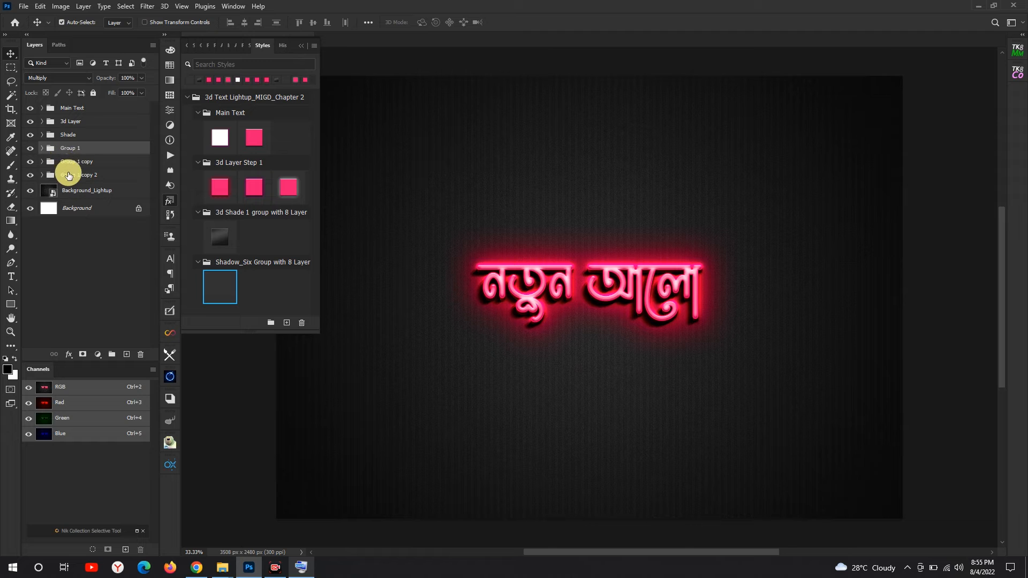
shift+click(70, 175)
drag(86, 170, 111, 355)
click(68, 148)
text(Shado)
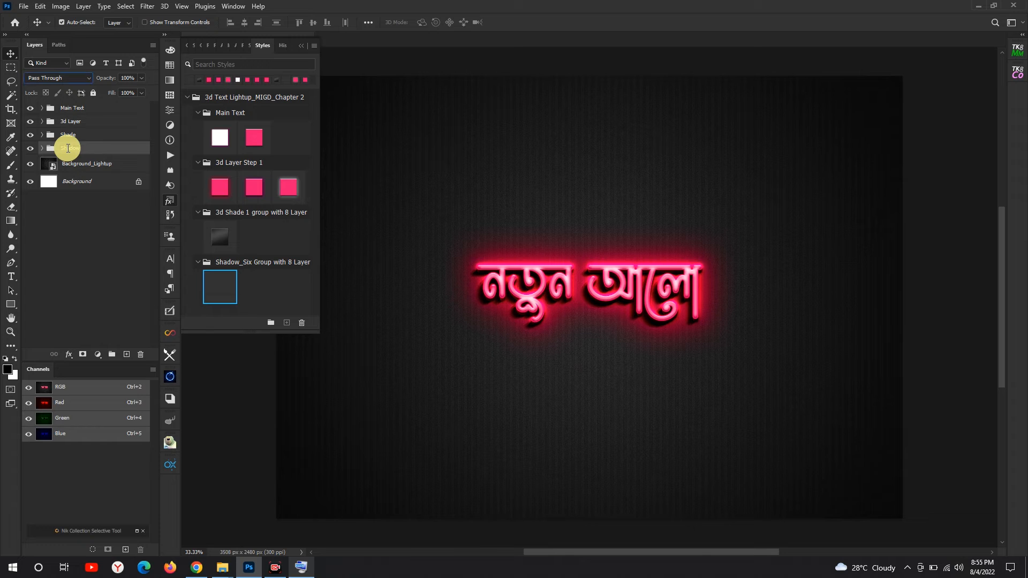
text(w)
click(121, 230)
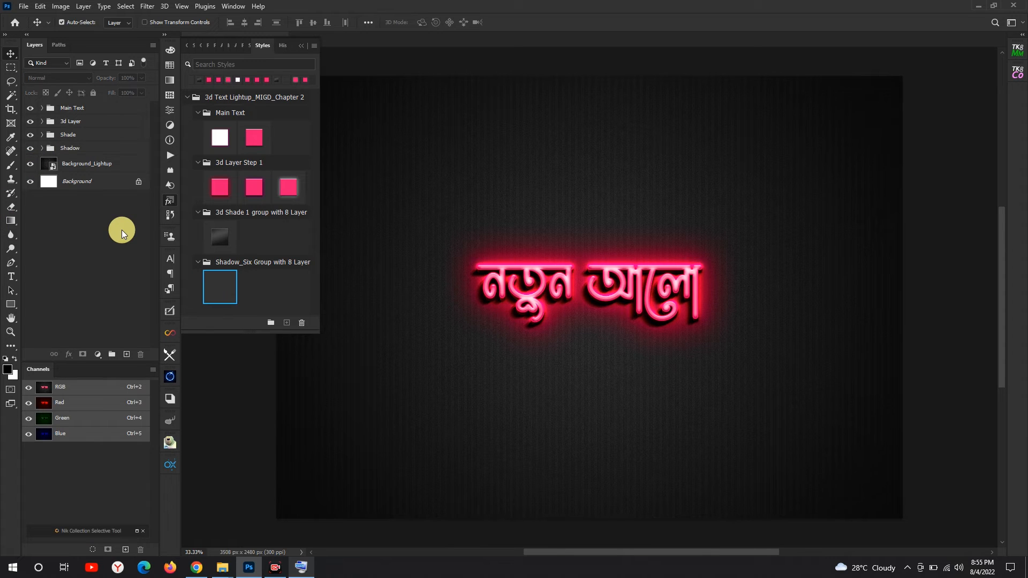
click(188, 96)
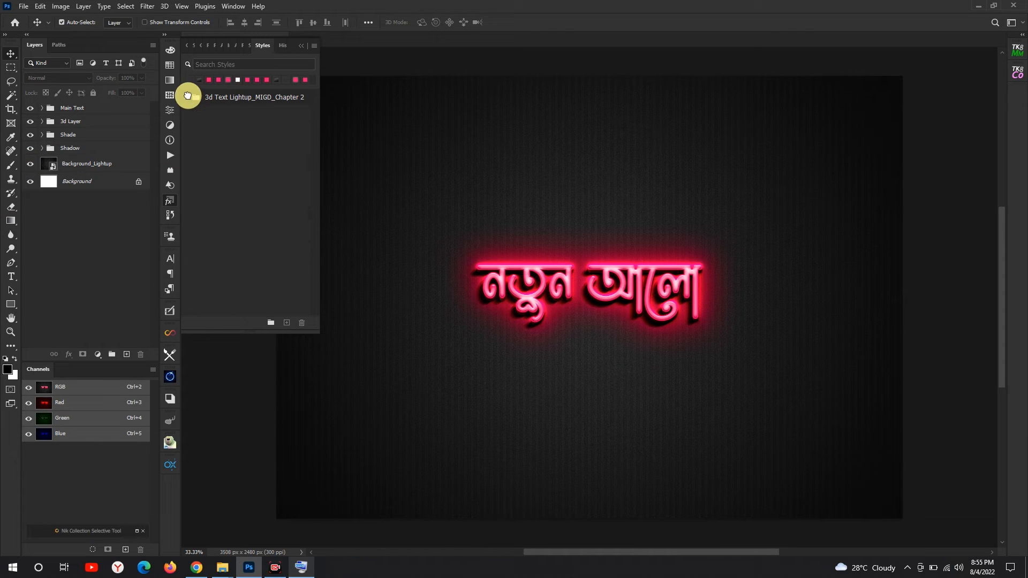
click(170, 202)
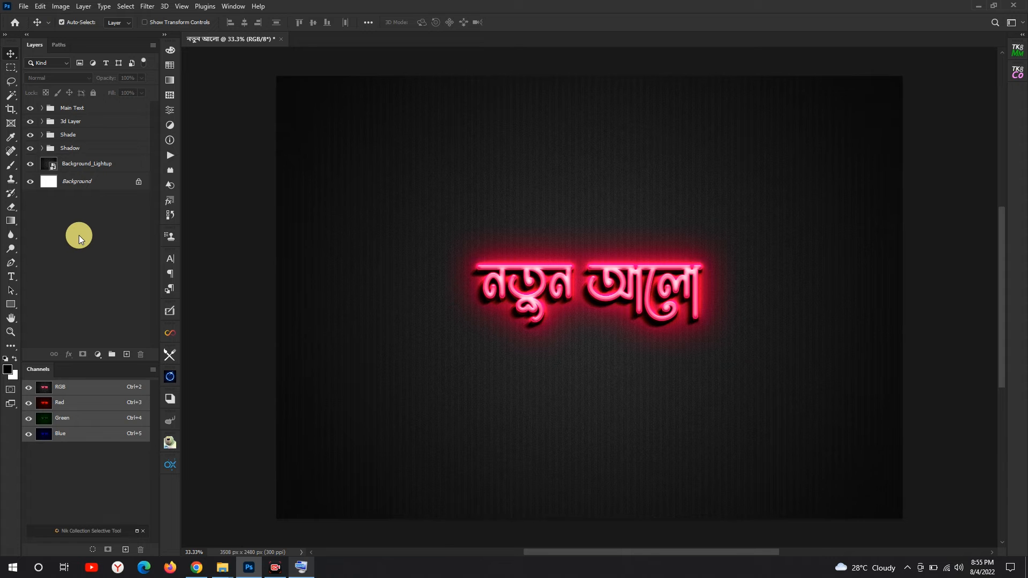
Step: Examine the glowing text design in full-screen mode at closer and wider zoom, and return to the standard screen mode
key(alt+f)
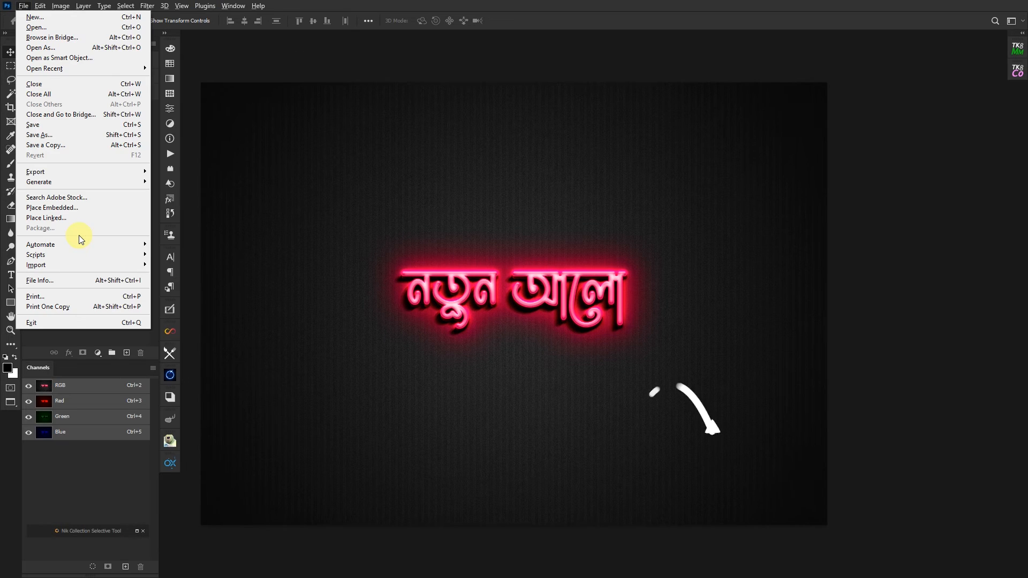
click(388, 2)
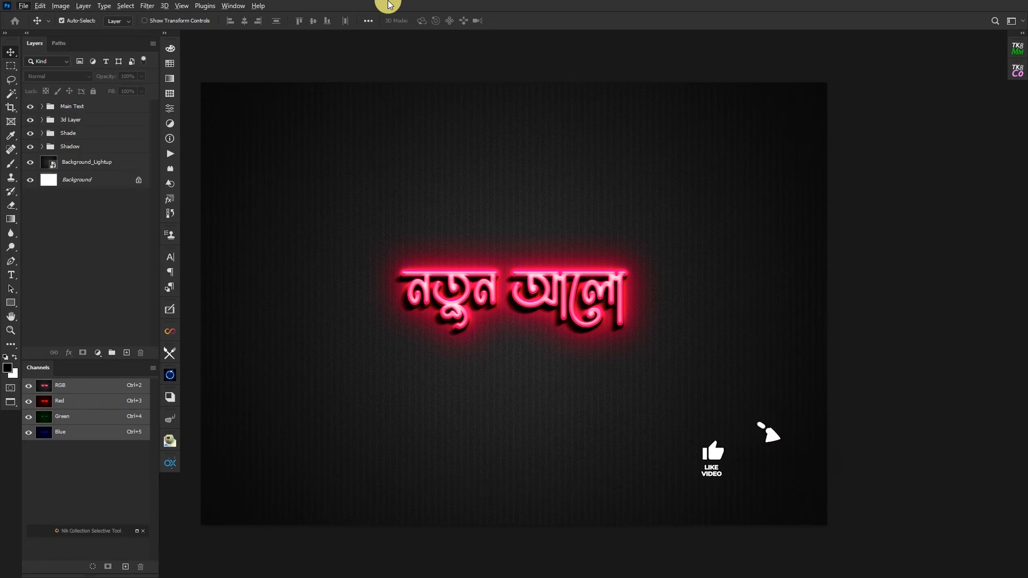
key(f)
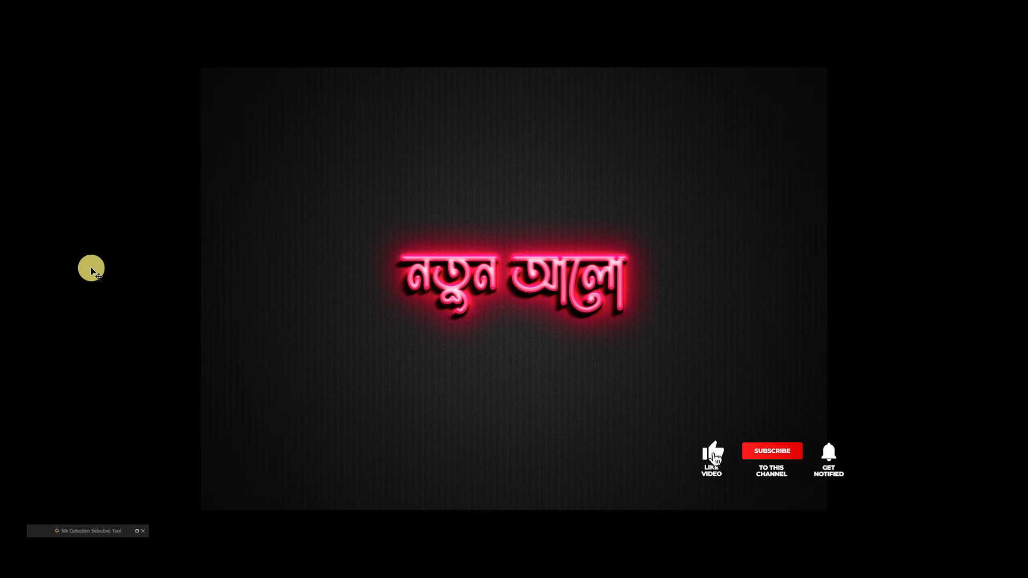
key(ctrl+plus)
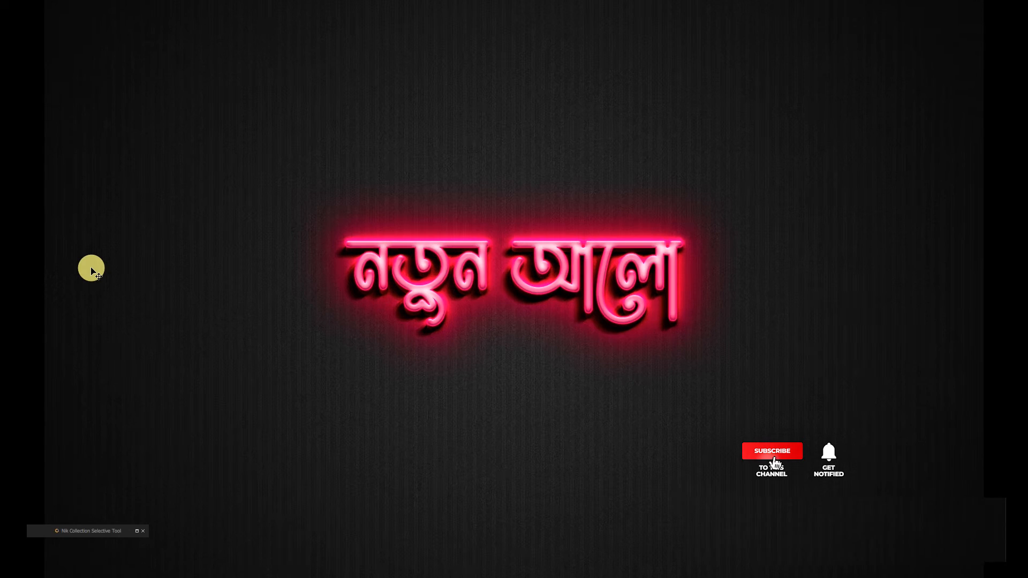
key(ctrl+plus)
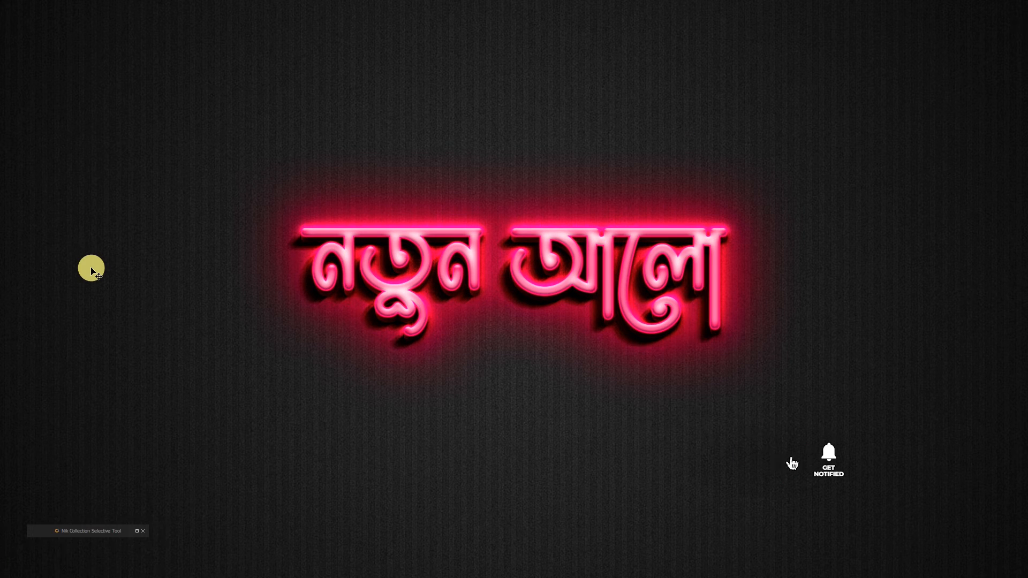
key(ctrl+minus)
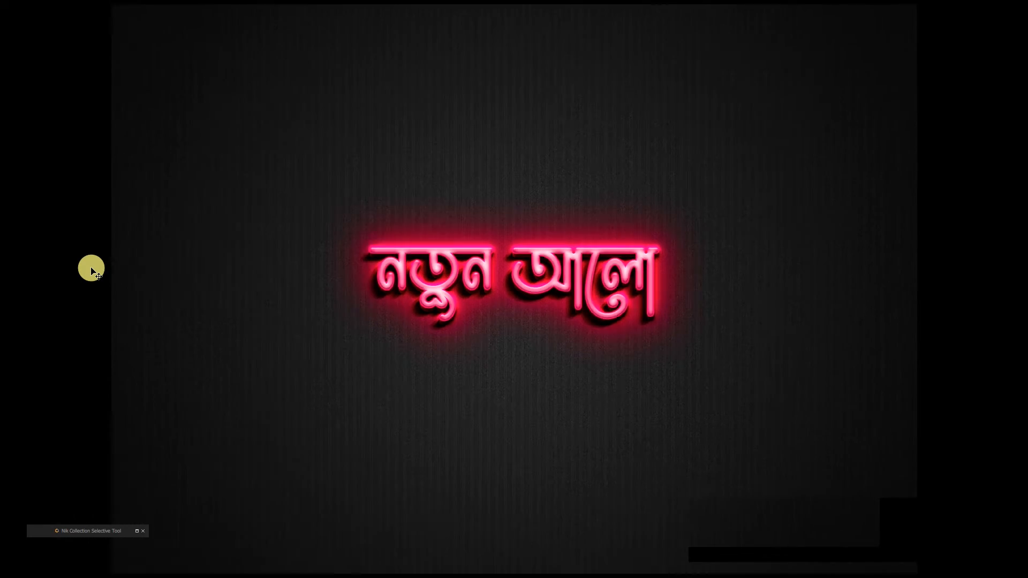
key(ctrl+minus)
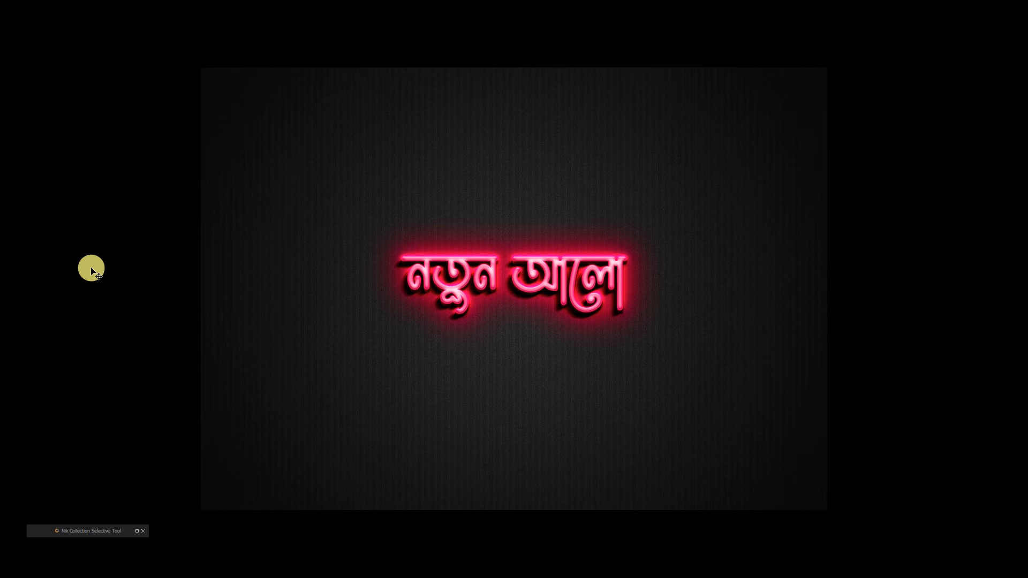
key(f)
key(alt+f)
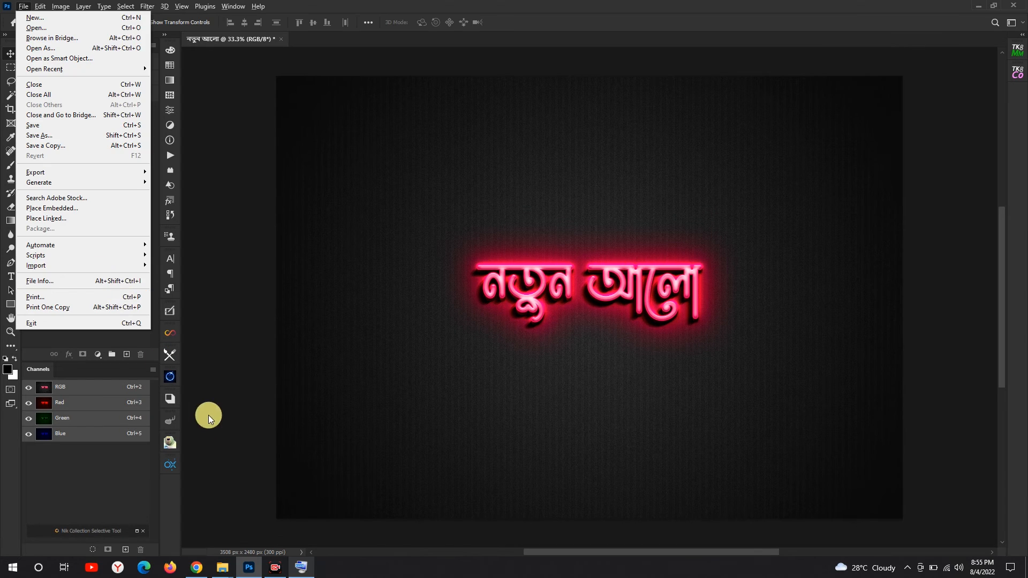
click(451, 4)
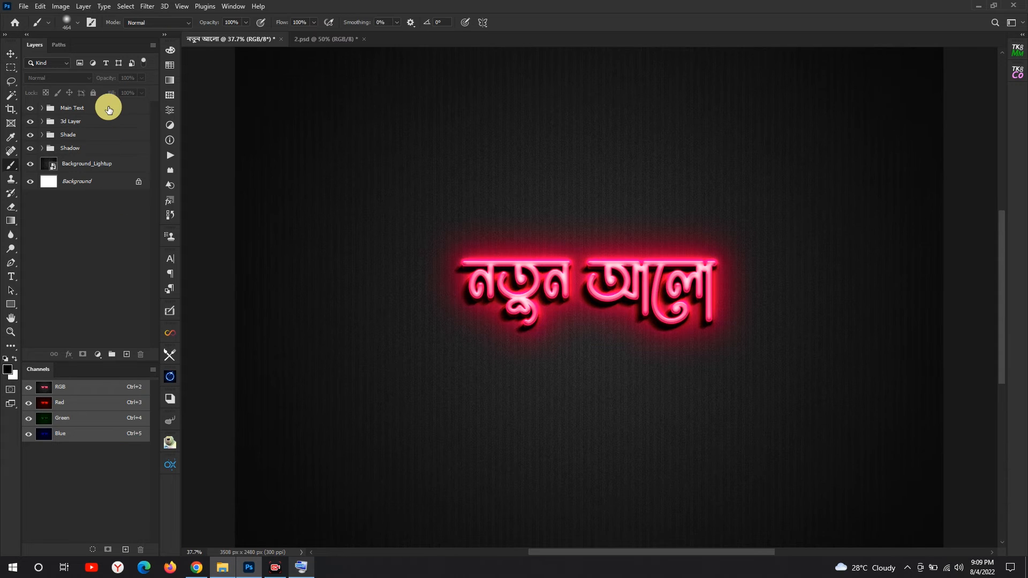
Step: Place the scratched texture image 1 (1) from the 04-08-2022 folder directly above the Background_Lightup layer
click(107, 107)
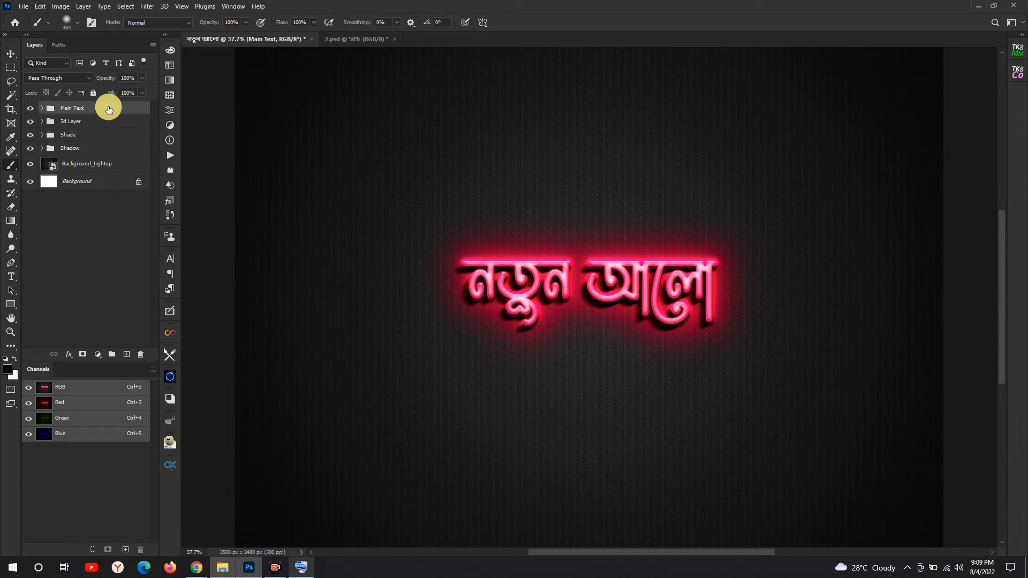
click(88, 163)
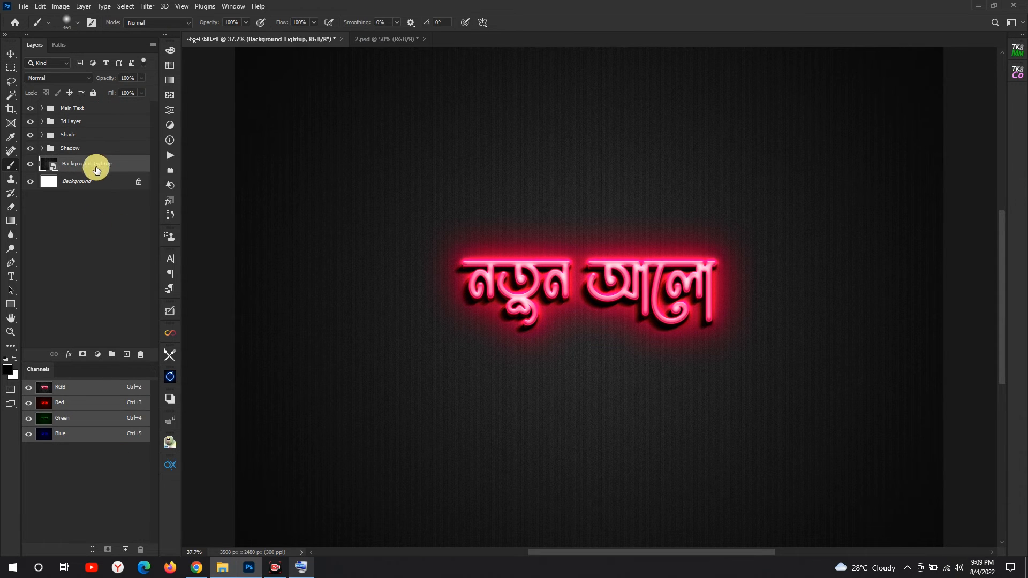
click(225, 567)
click(180, 138)
drag(179, 138, 518, 389)
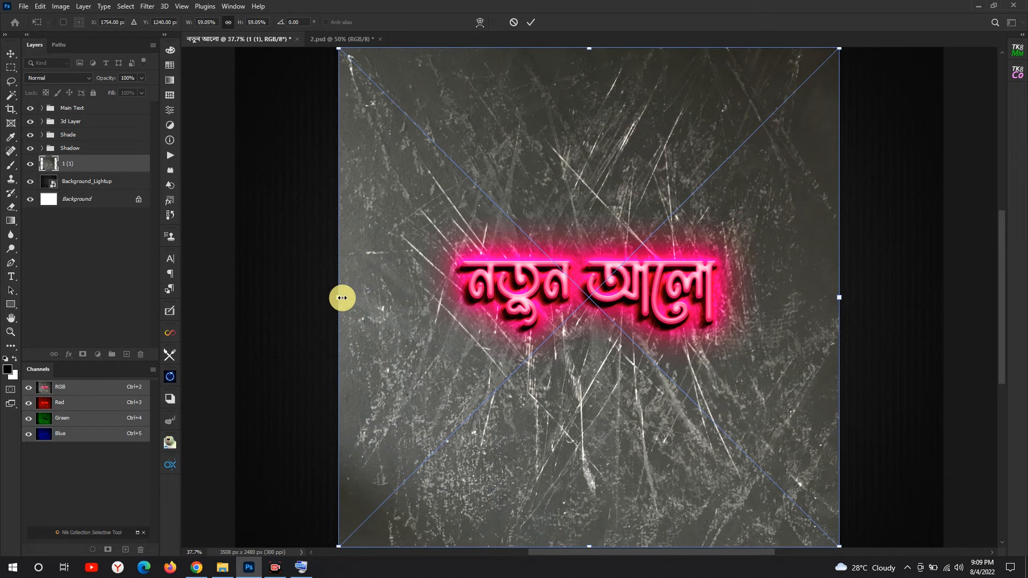
Step: Stretch the 1 (1) texture sideways to cover the full canvas width and set its blend mode to Overlay
drag(343, 297, 232, 297)
drag(839, 297, 946, 297)
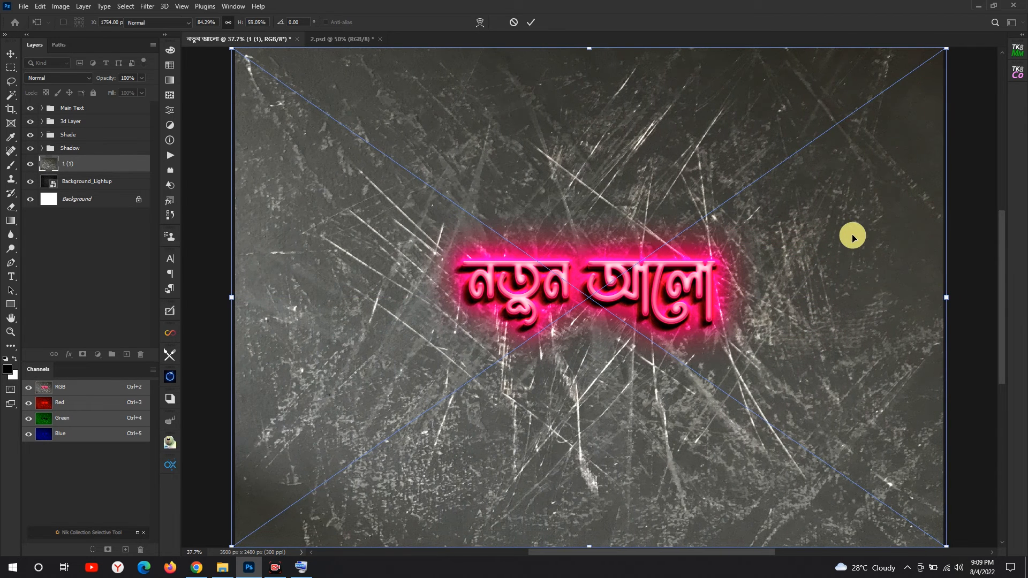
key(Return)
key(b)
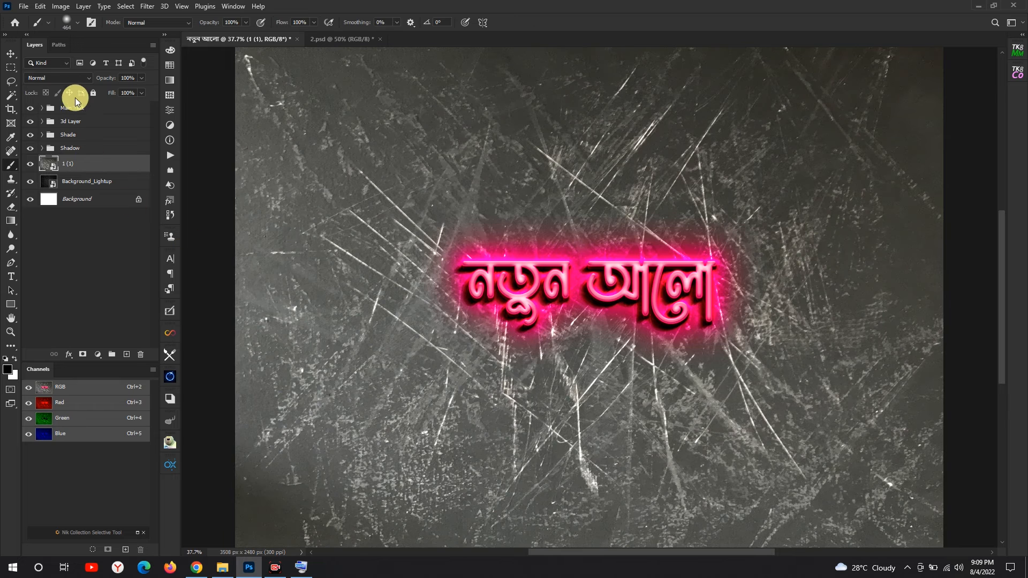
click(72, 79)
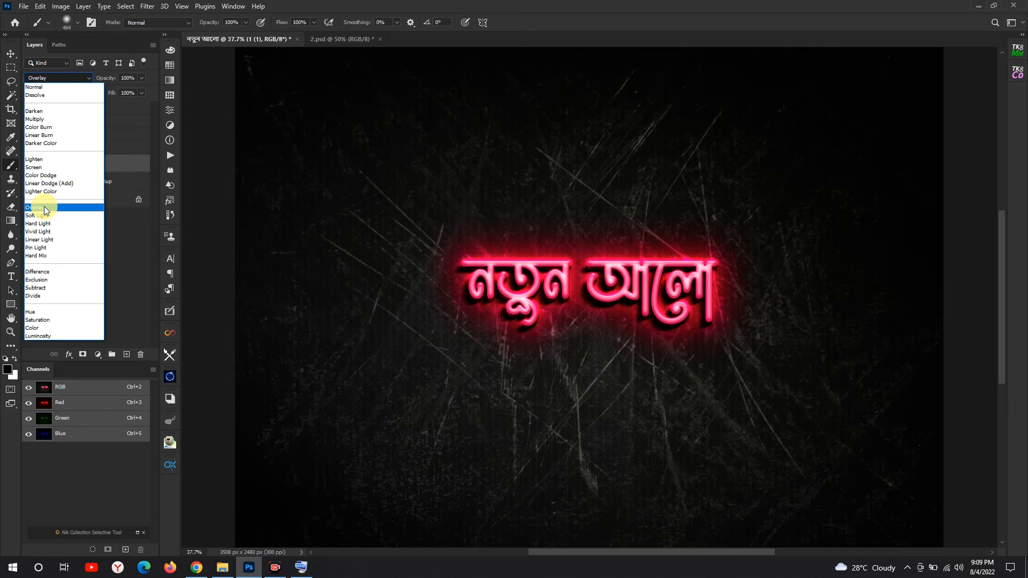
click(44, 206)
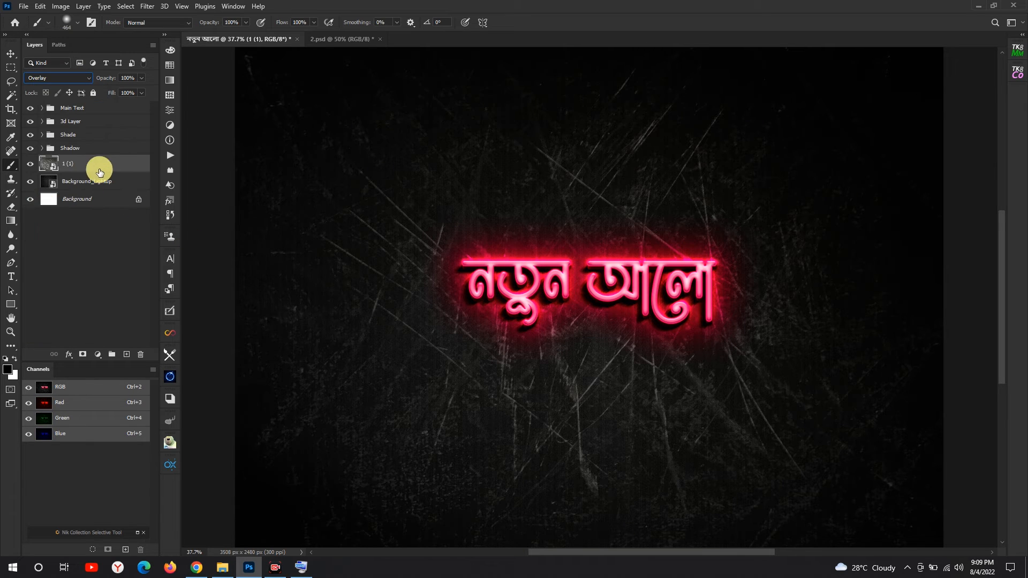
Step: Place the Realistic Smoke Overlays 7 image from the 04-08-2022 folder above the 1 (1) texture layer
click(222, 567)
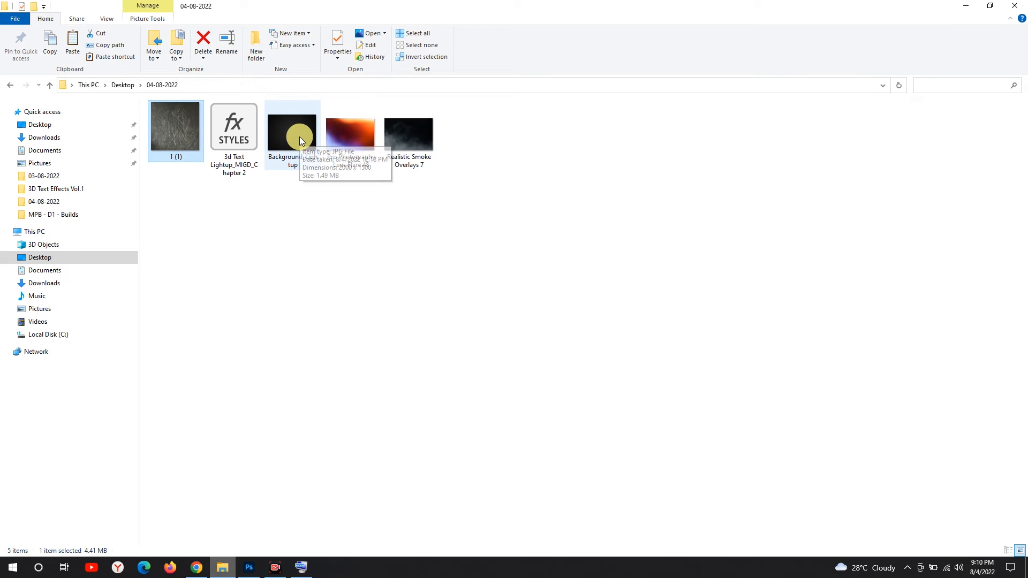
click(409, 140)
drag(409, 140, 539, 347)
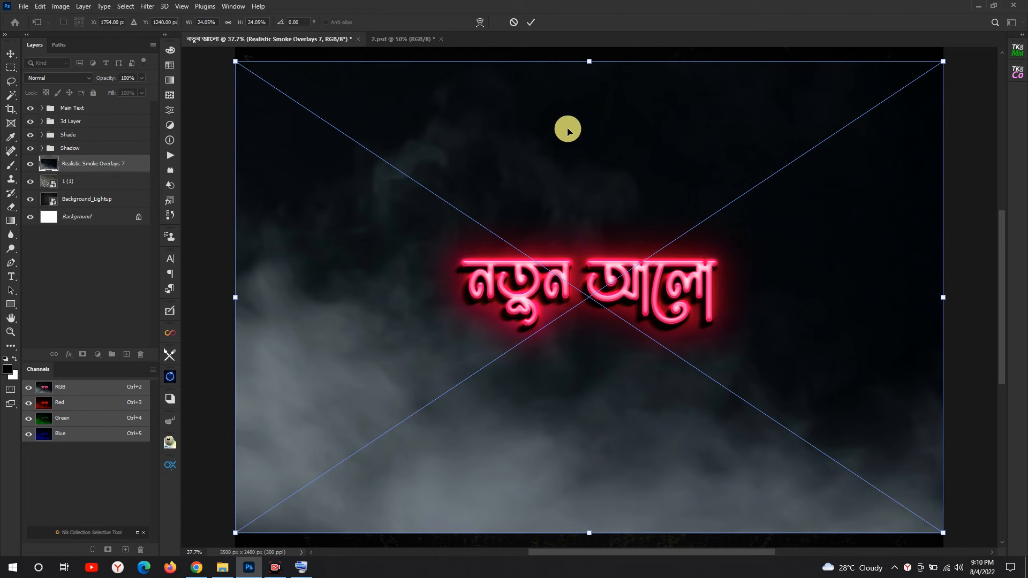
Step: Stretch the smoke image vertically to fill the 3508 x 2480 px canvas and set its blend mode to Screen
mouse_move(592, 61)
mouse_down()
mouse_move(593, 47)
mouse_move(592, 57)
mouse_up()
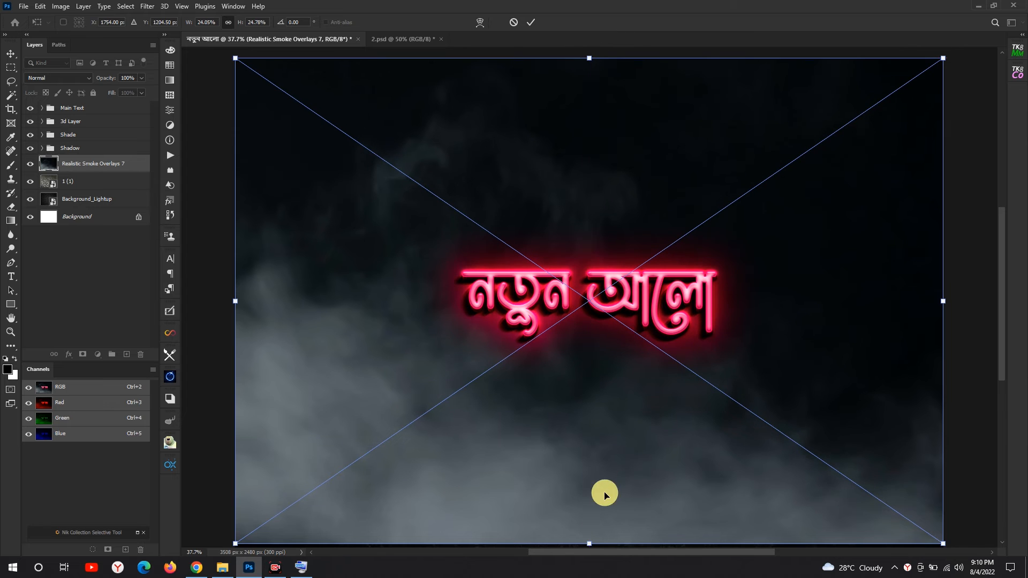
scroll(587, 537, down, 1)
drag(628, 394, 624, 335)
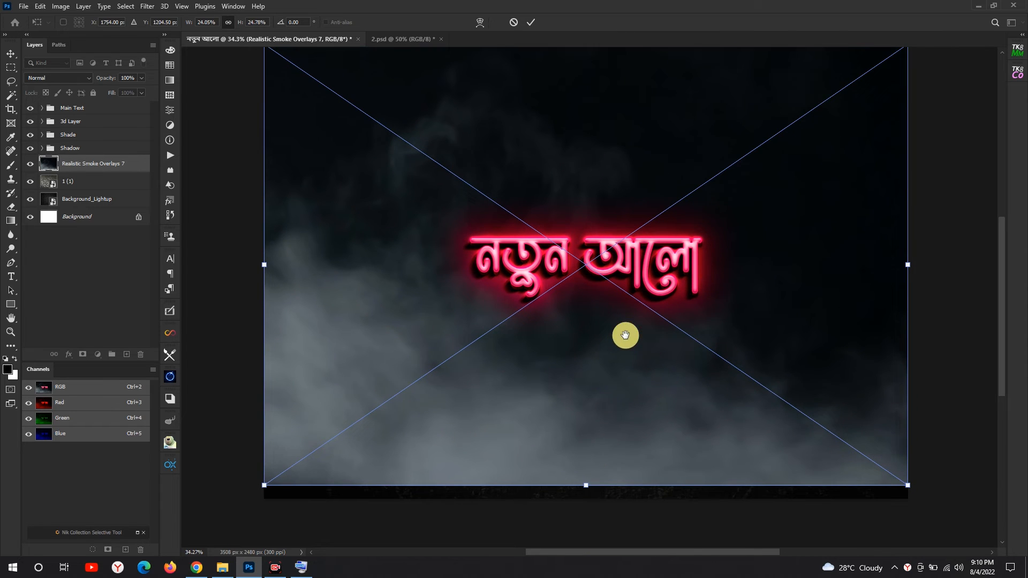
drag(587, 486, 587, 496)
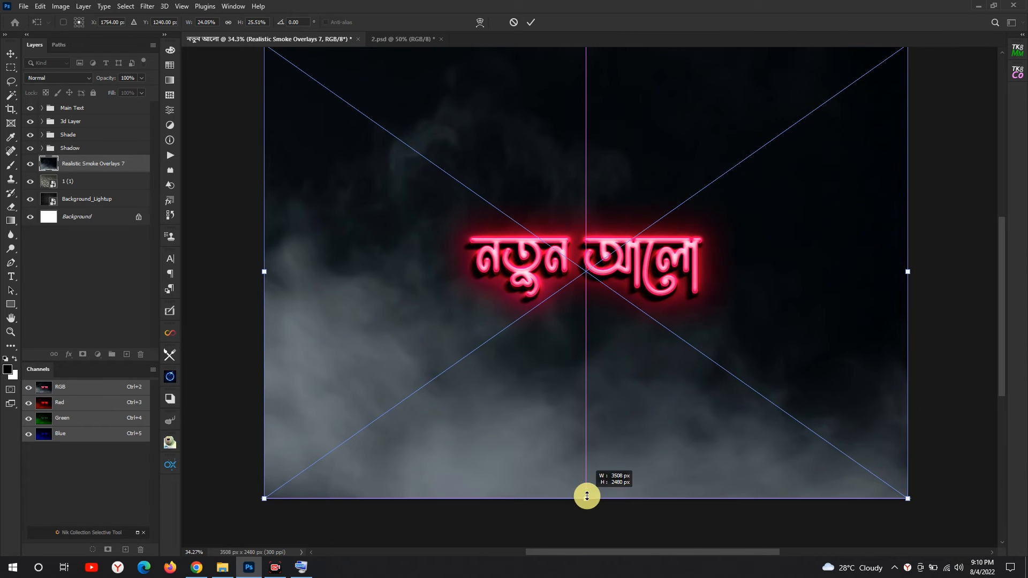
key(Return)
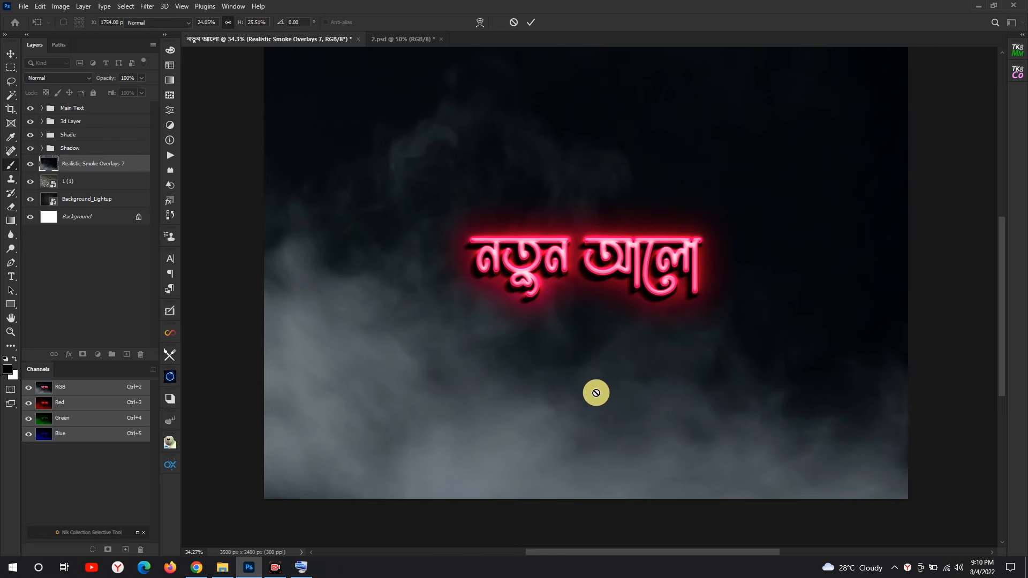
click(75, 78)
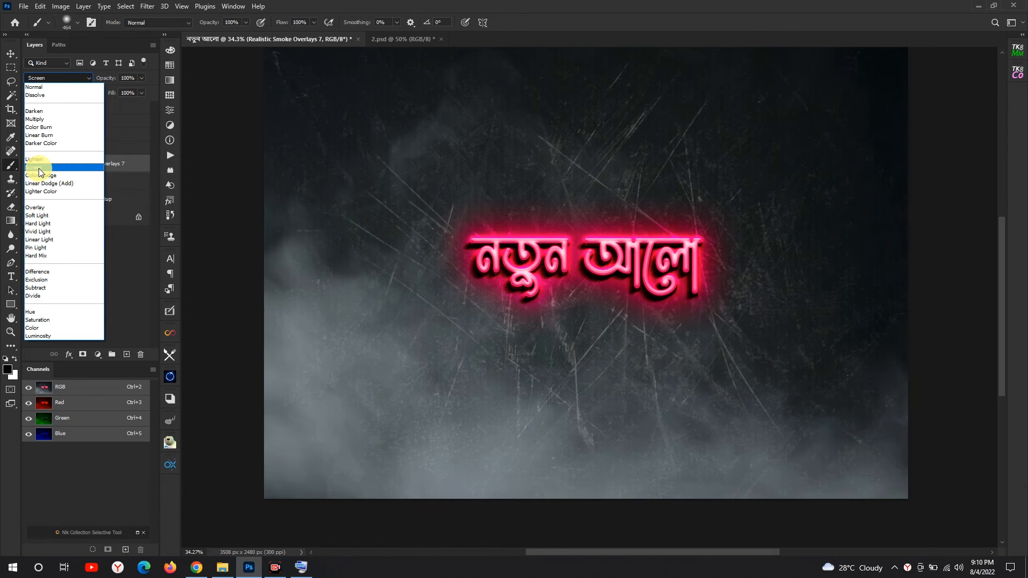
click(39, 168)
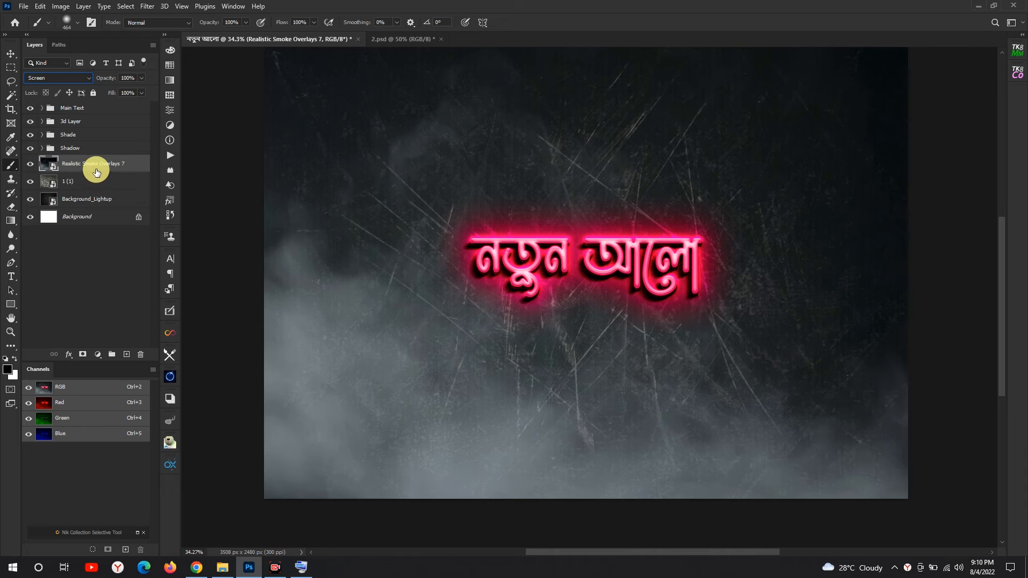
Step: Place the Pro Photography Lens Flare 48 image above the smoke layer and scale it to 124% in width and height
click(224, 566)
drag(352, 142, 572, 321)
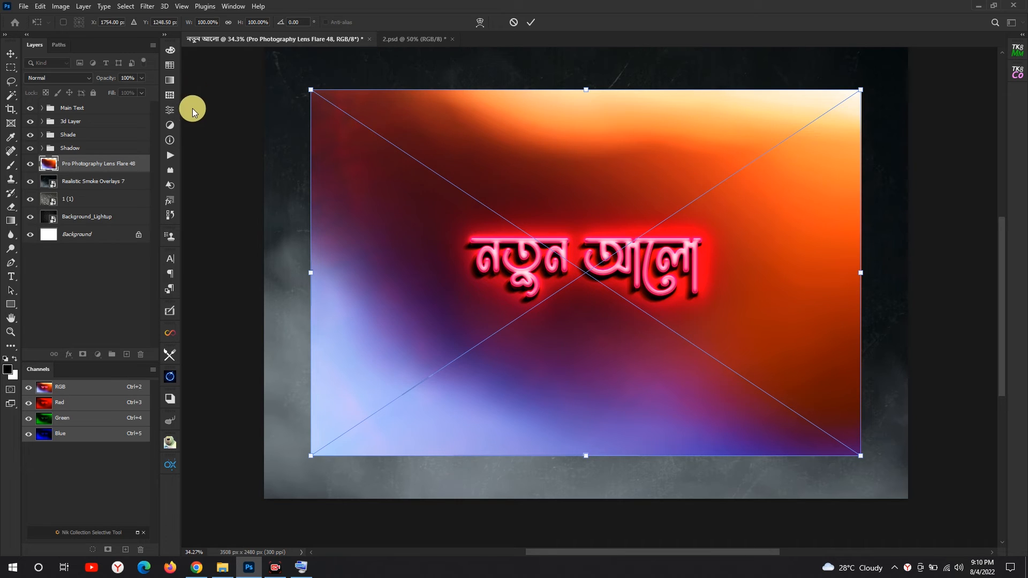
click(253, 21)
scroll(253, 21, up, 4)
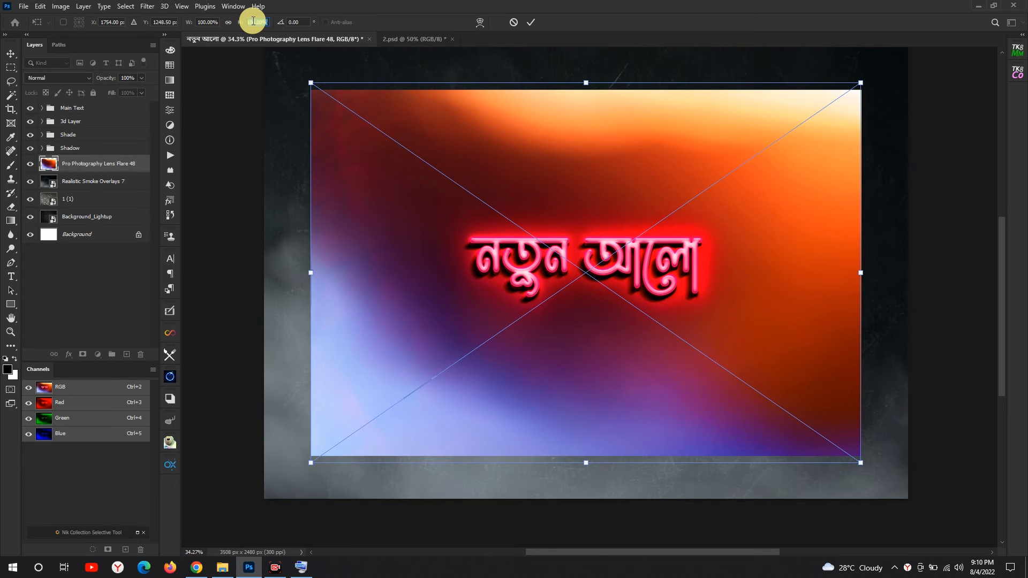
scroll(253, 21, up, 2)
scroll(255, 22, down, 4)
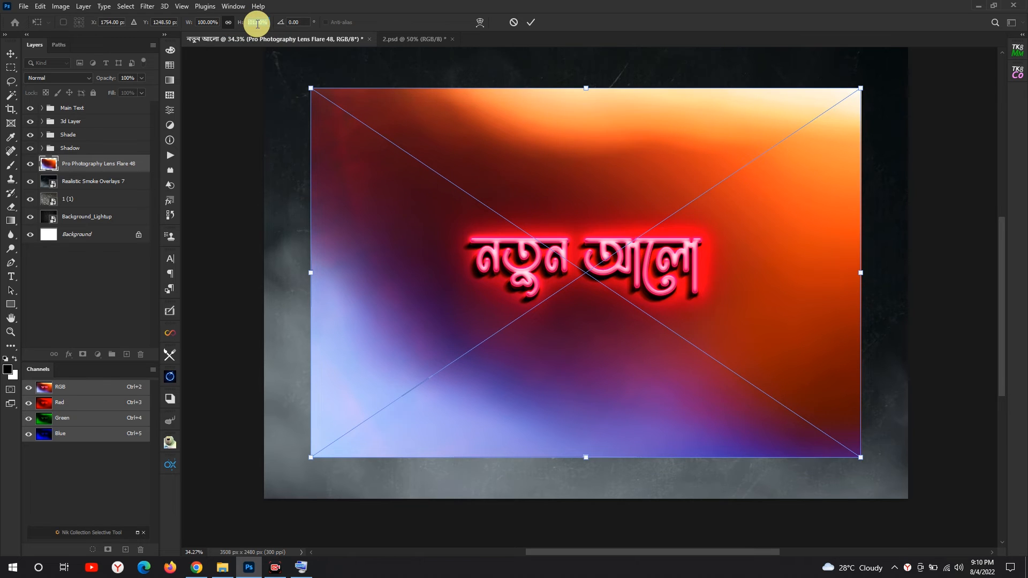
scroll(257, 24, up, 10)
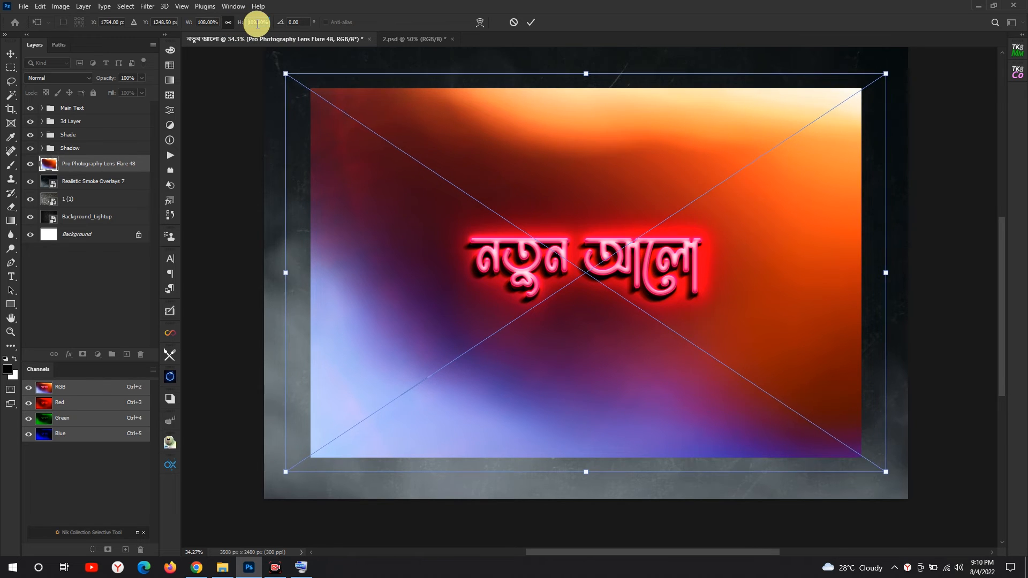
scroll(257, 23, up, 3)
scroll(257, 23, up, 1)
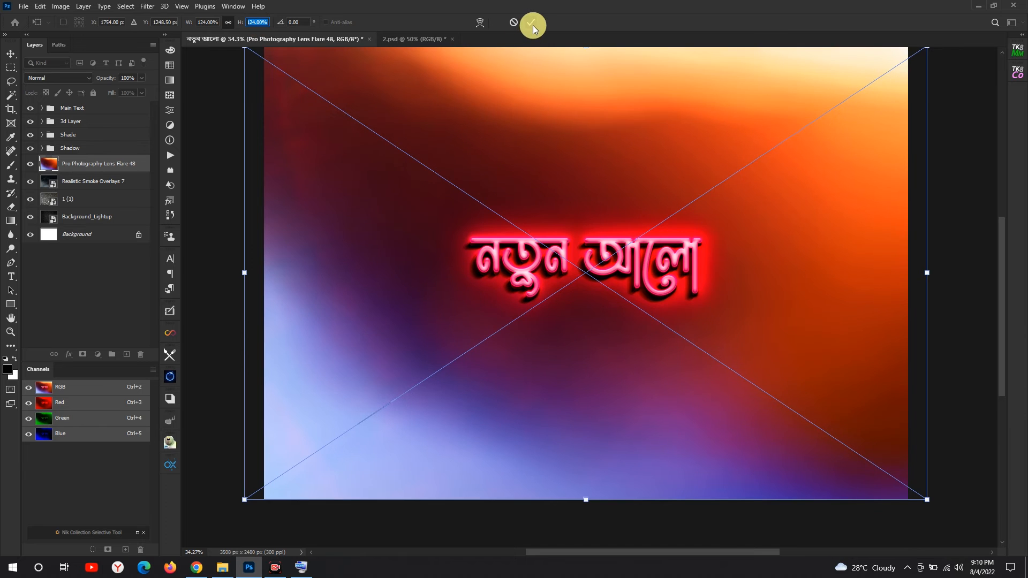
click(531, 23)
key(b)
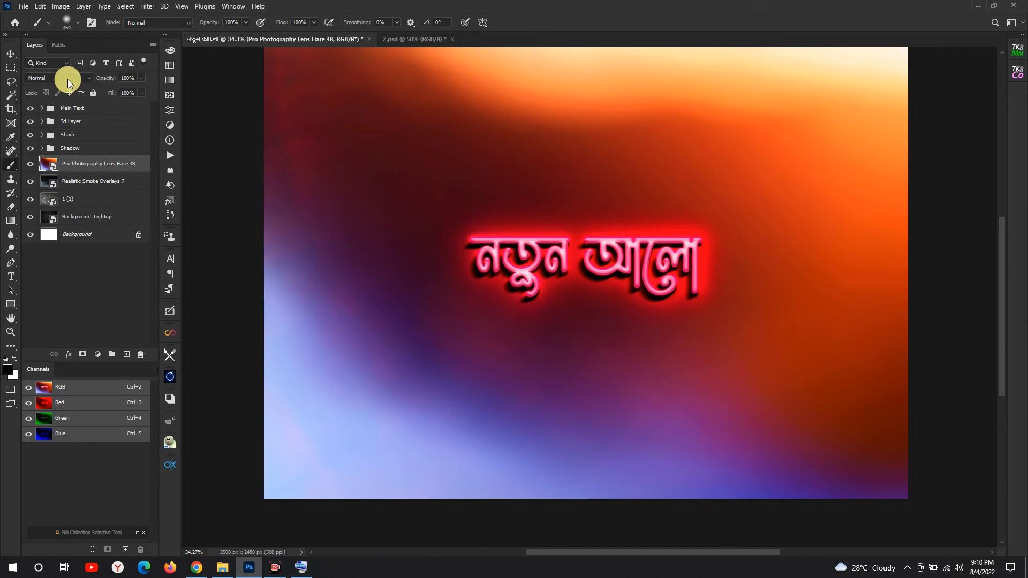
Step: Set the blend mode of the Pro Photography Lens Flare 48 layer to Overlay and deselect all layers
click(67, 79)
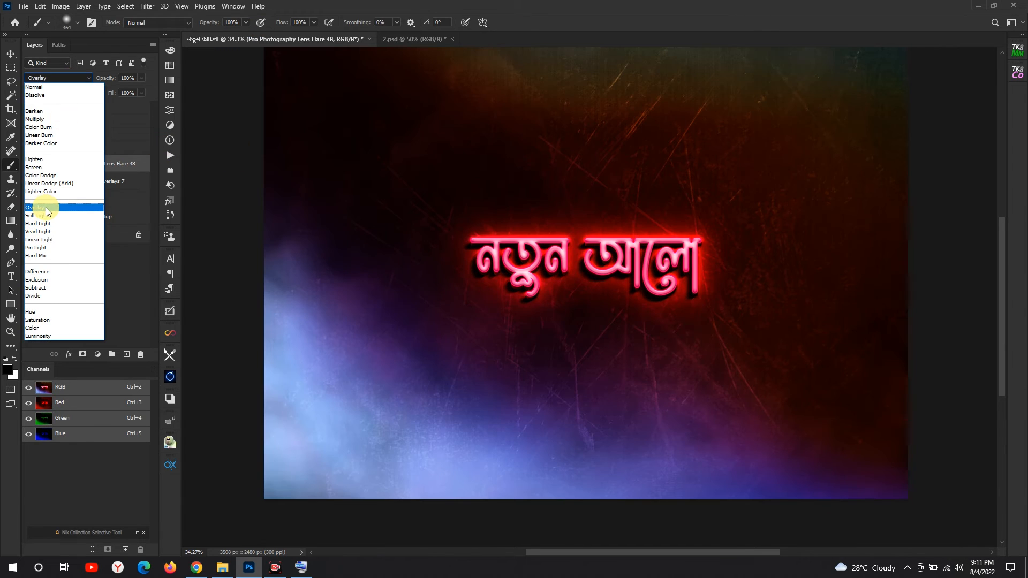
click(46, 209)
click(85, 250)
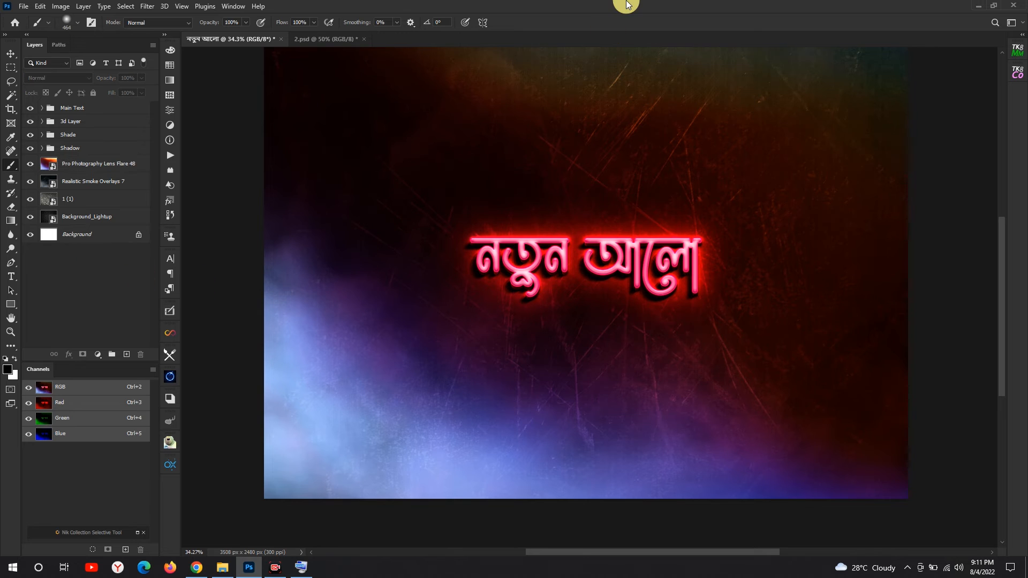
Step: Preview the whole design in full-screen mode with all panels hidden
drag(634, 188, 638, 211)
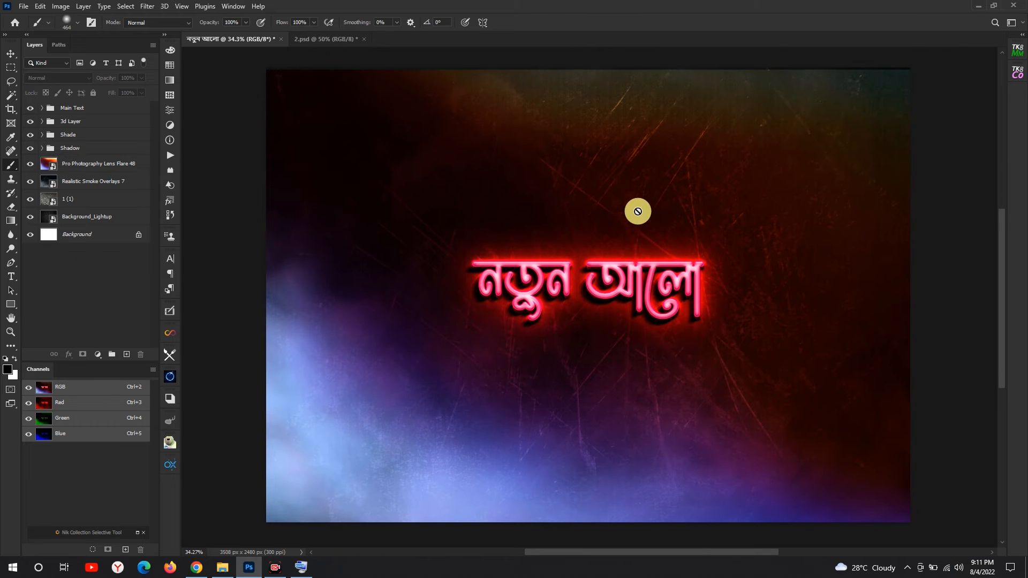
scroll(637, 211, up, 1)
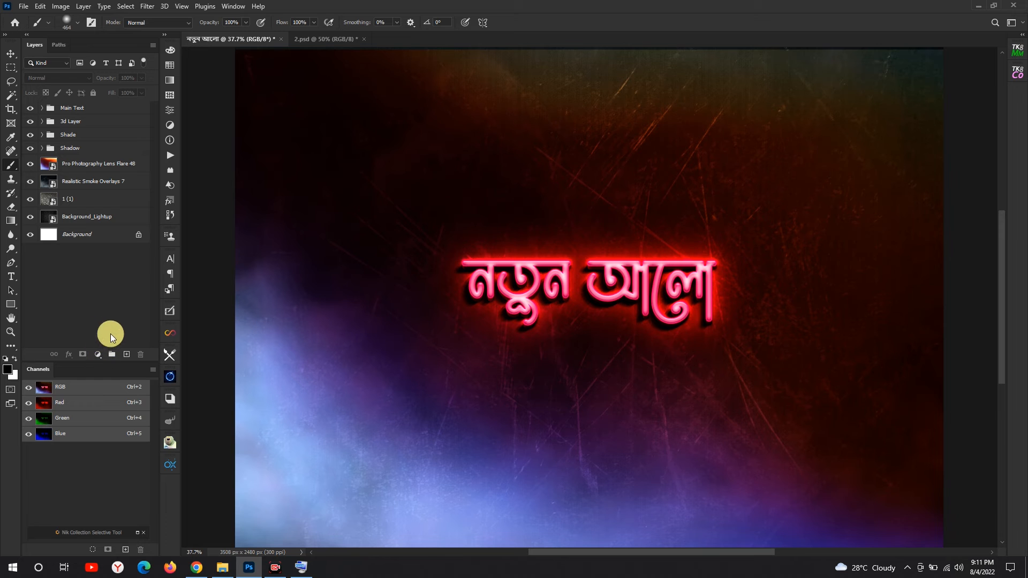
click(300, 566)
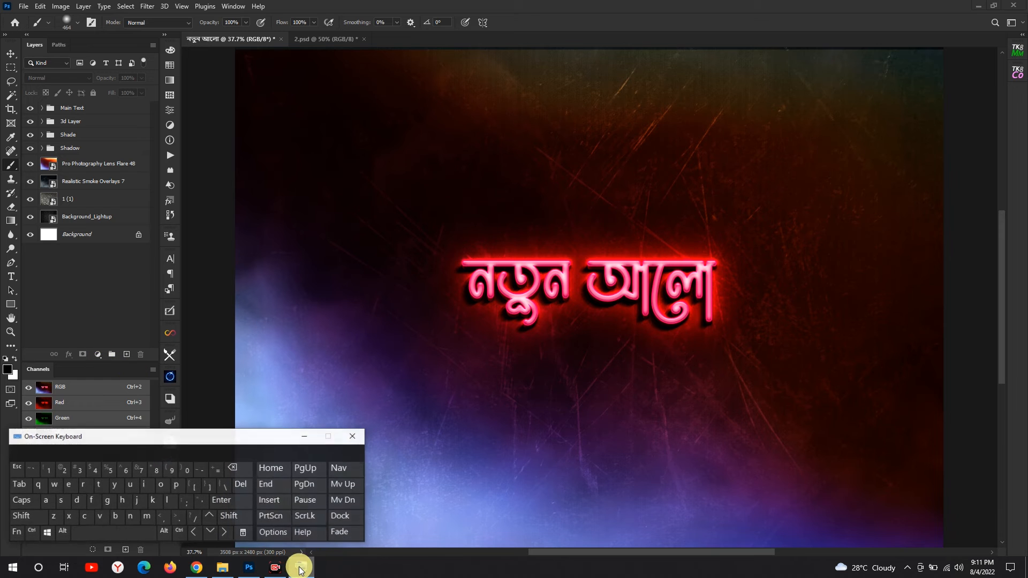
click(90, 501)
click(90, 500)
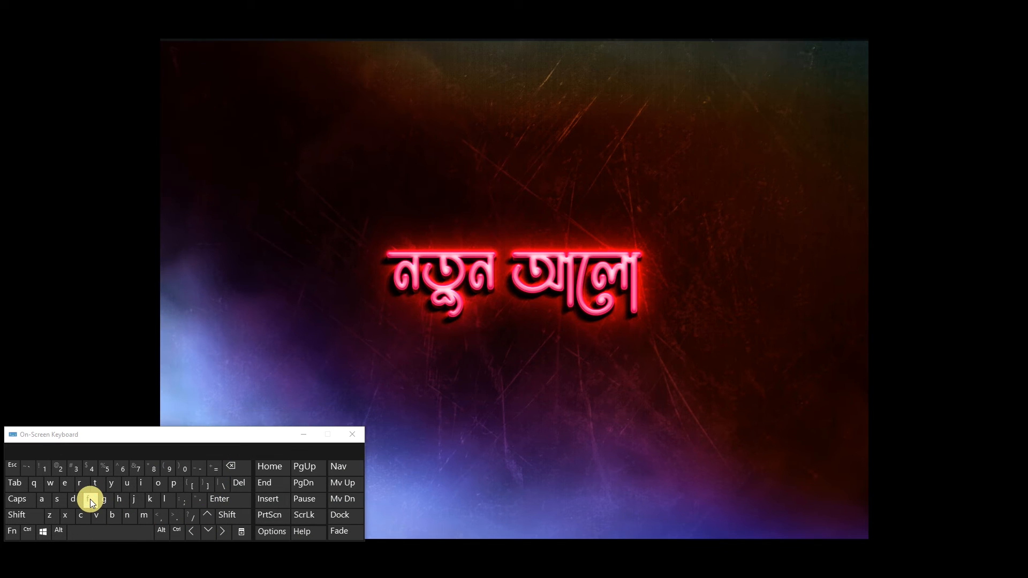
click(14, 485)
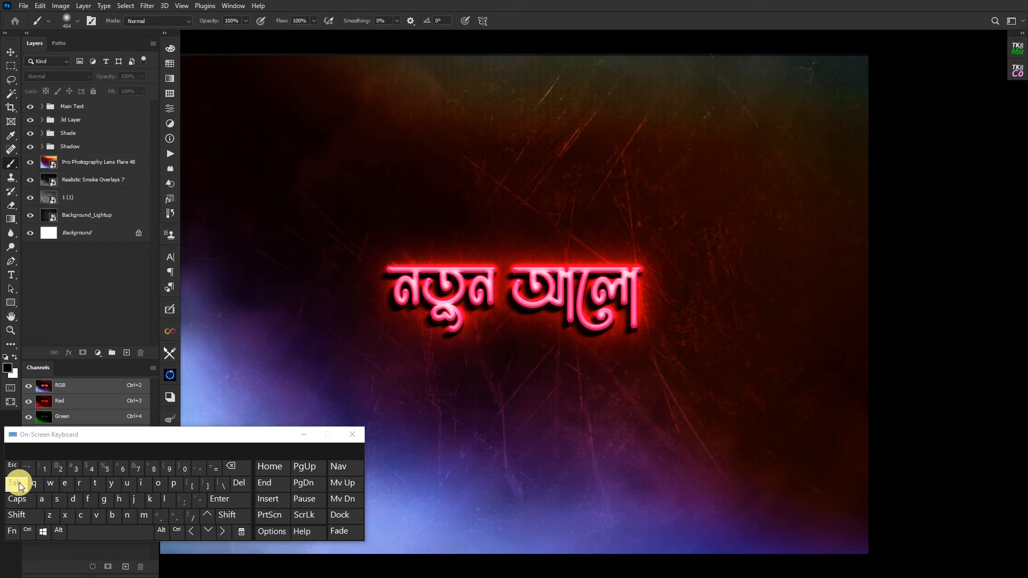
click(18, 485)
click(303, 434)
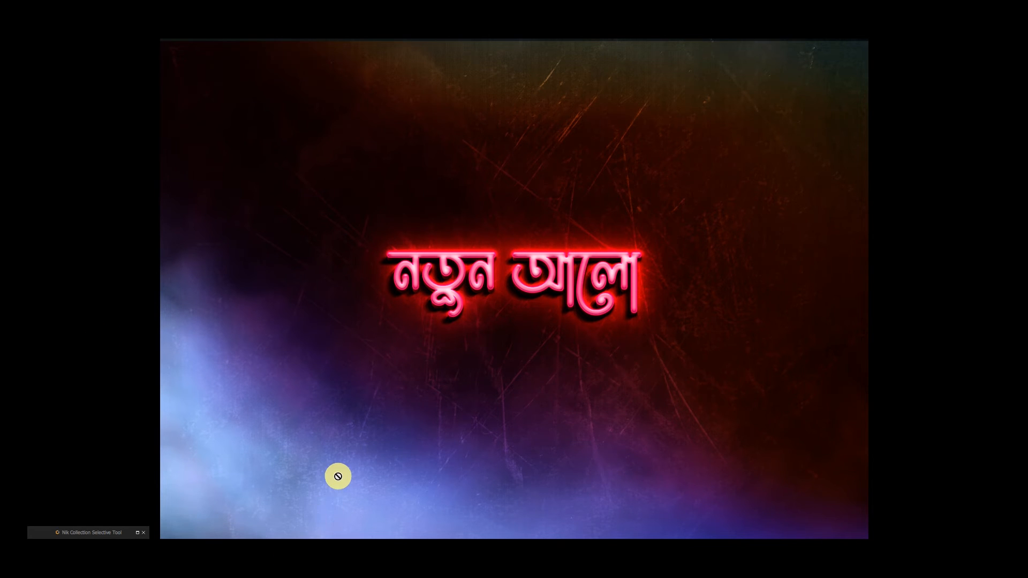
Step: Return to the standard screen mode with all panels shown and view the canvas at 33.33% zoom
key(f)
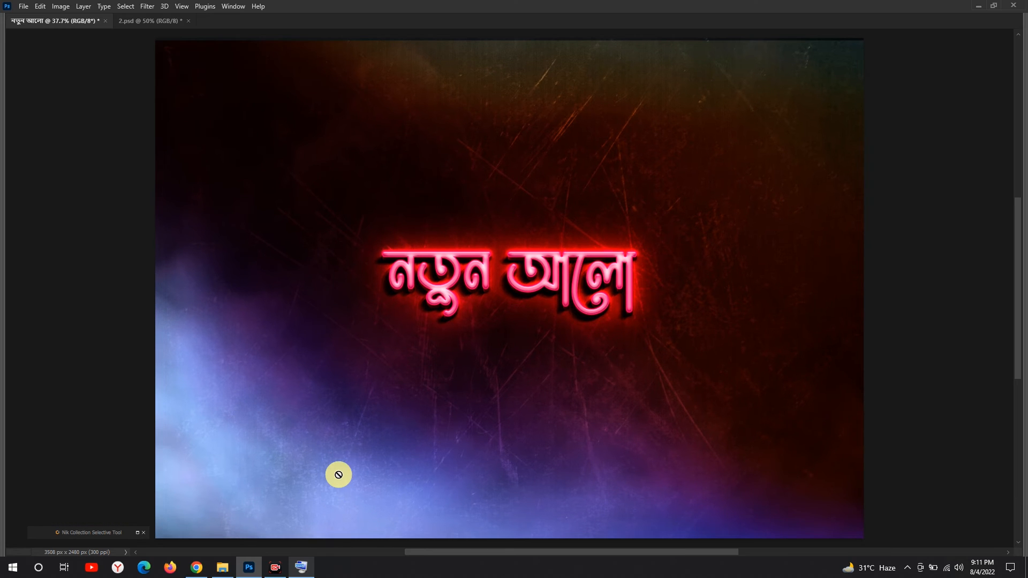
click(305, 566)
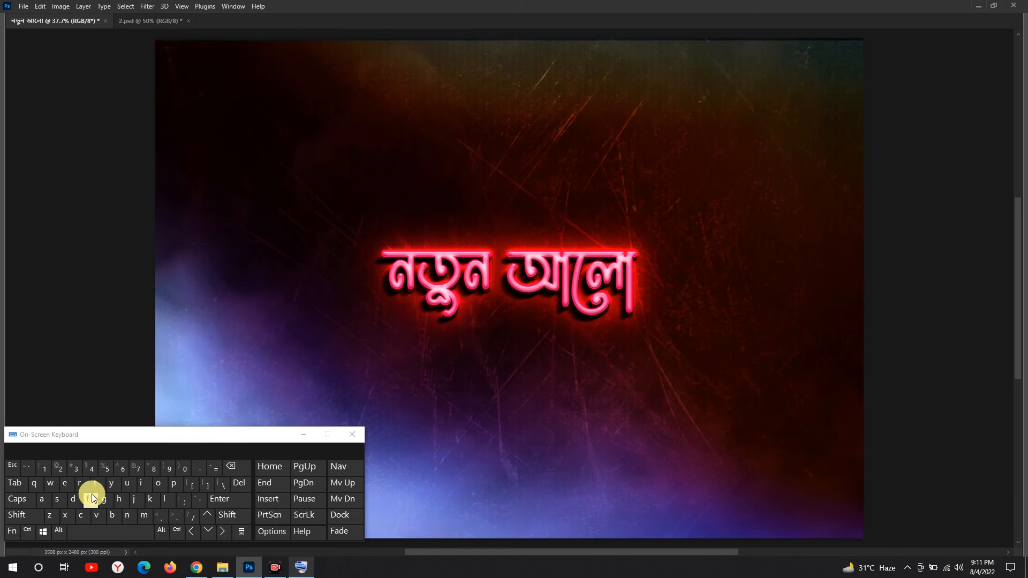
click(91, 498)
click(90, 498)
click(89, 498)
click(18, 487)
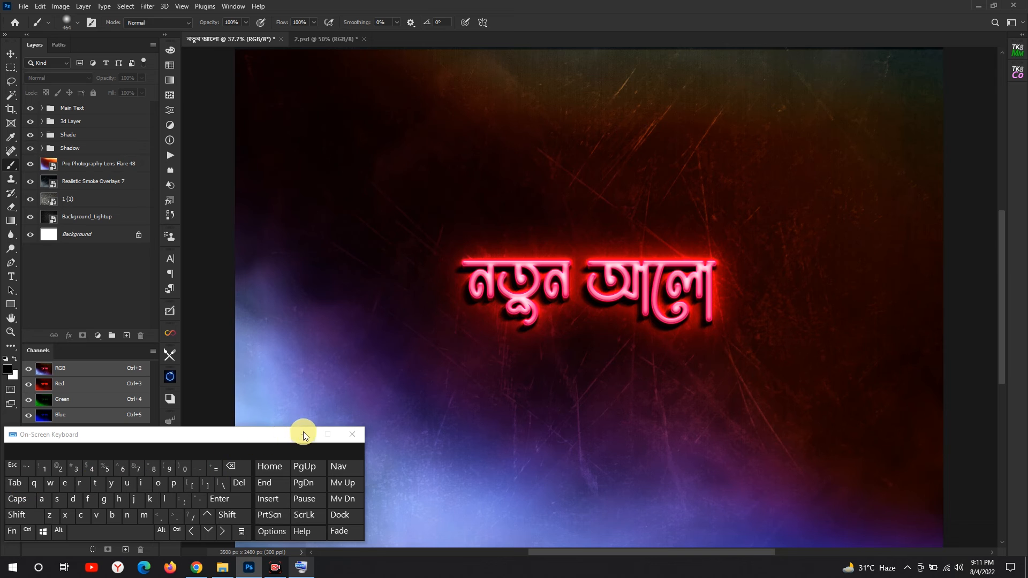
click(303, 434)
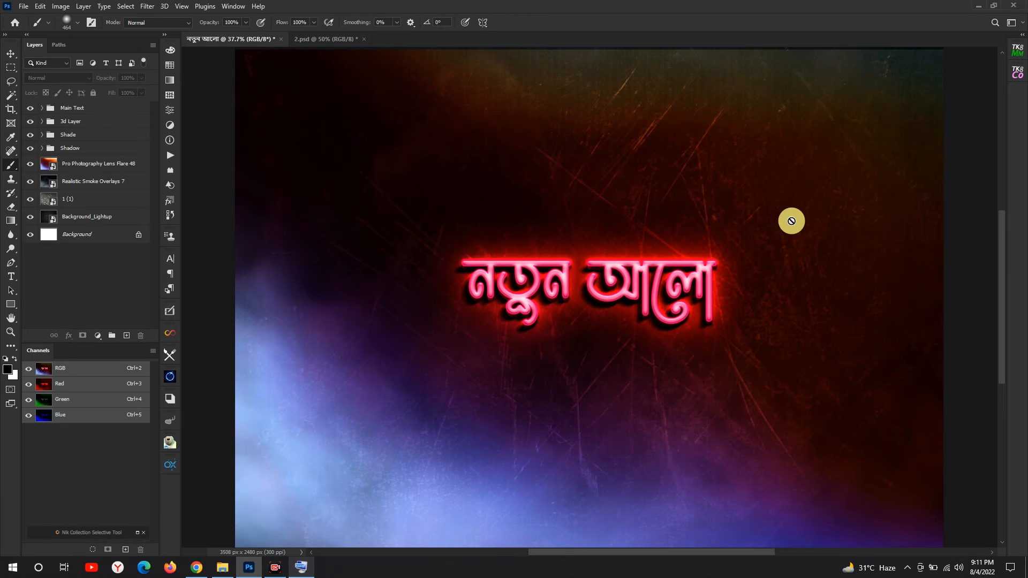
key(ctrl+minus)
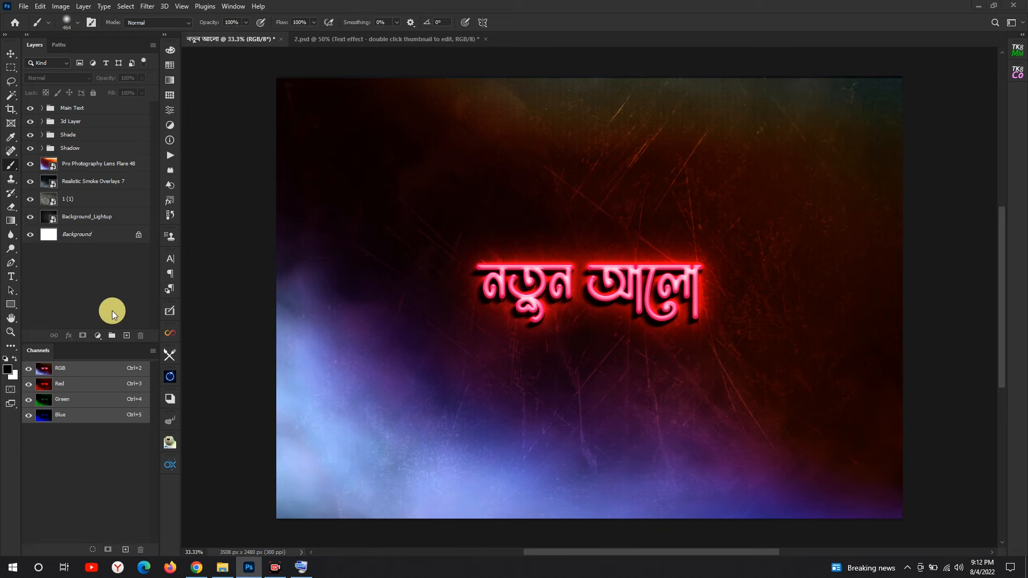
Step: Add a new empty layer above the Main Text group and activate the Type tool
click(110, 110)
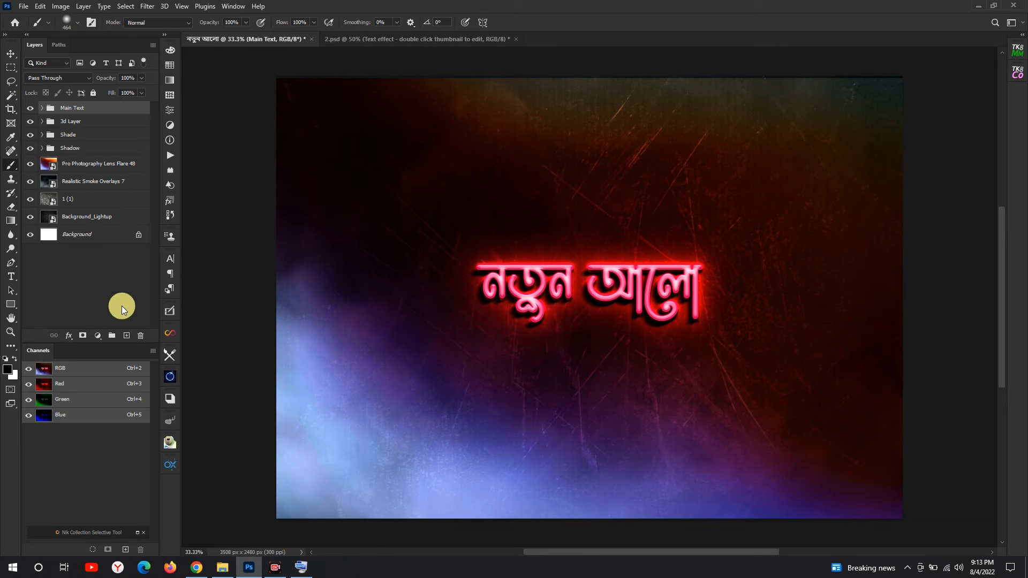
click(126, 336)
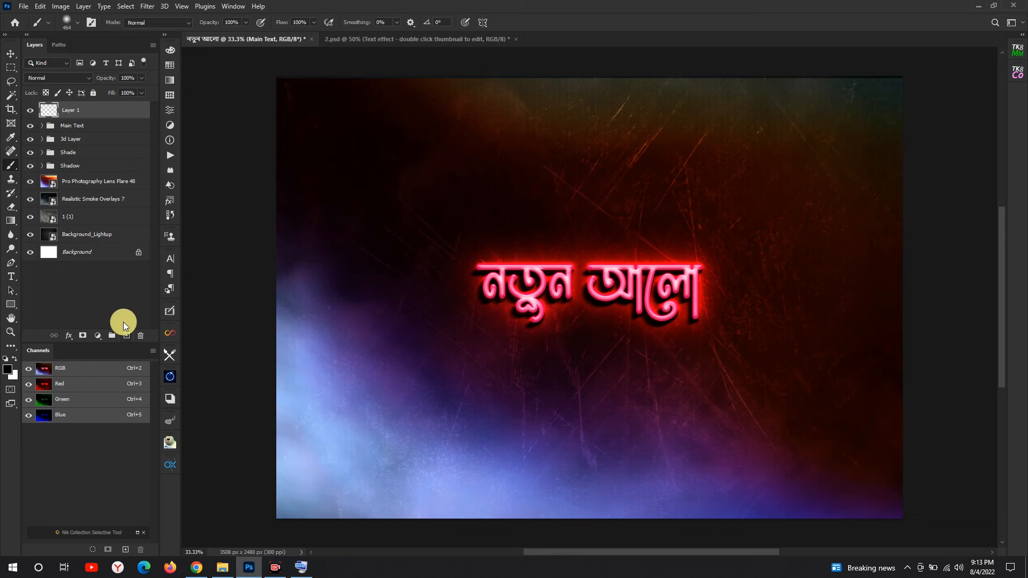
click(11, 276)
Step: Switch to Google Translate in Chrome and replace the Bengali source text with ৩d, keeping the d in Latin script
click(198, 568)
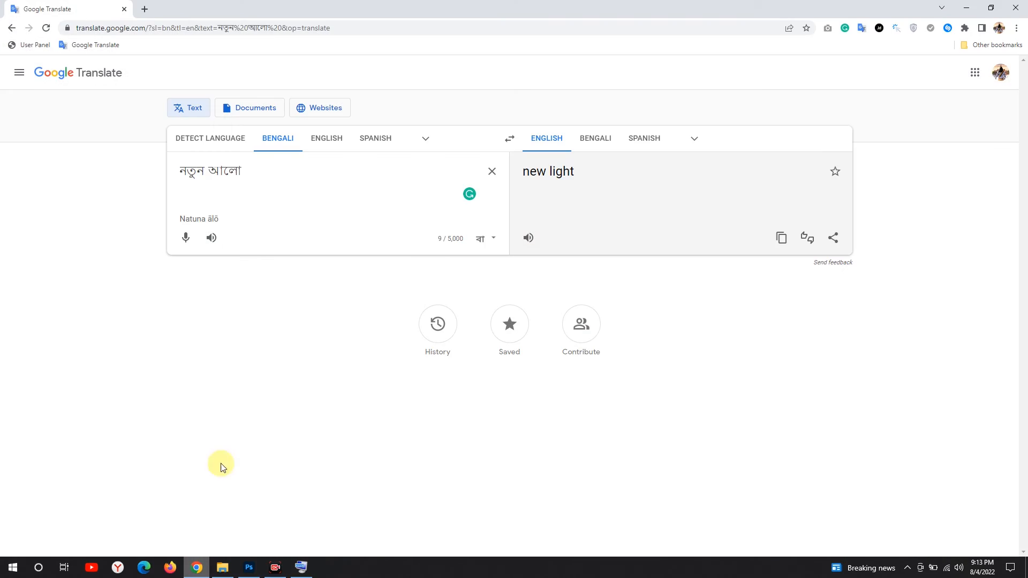
drag(266, 172, 144, 172)
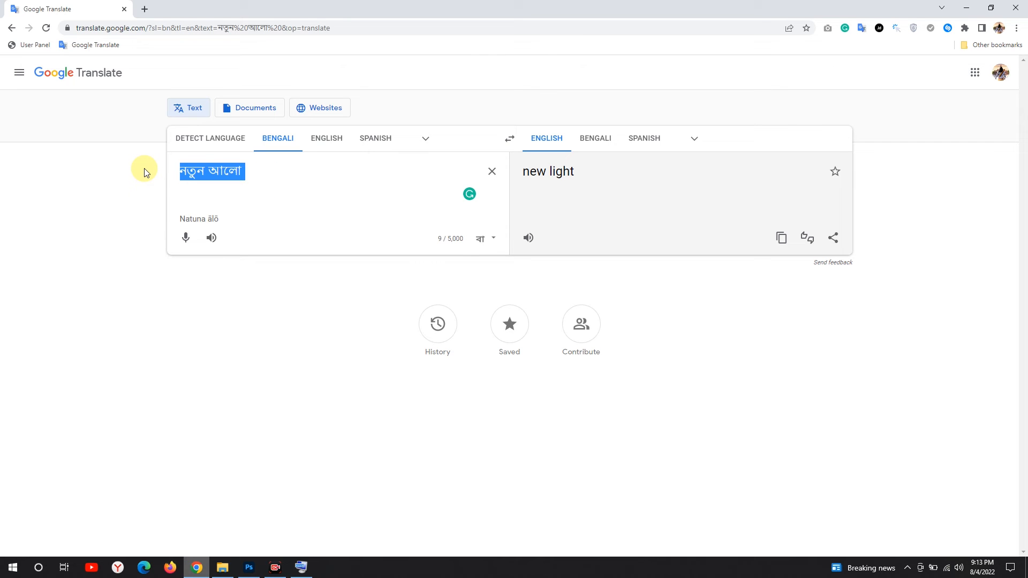
text(3d)
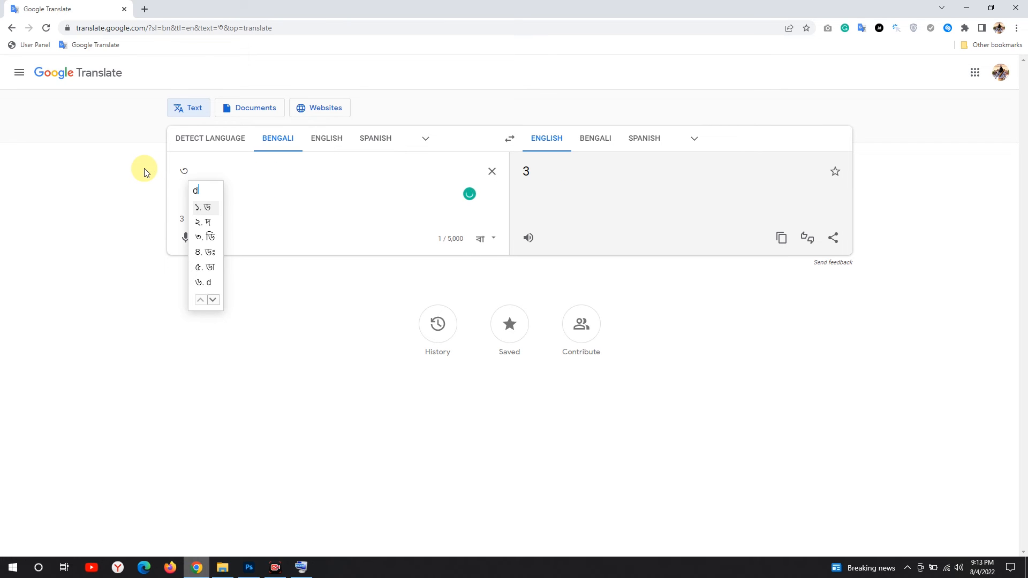
key(Down)
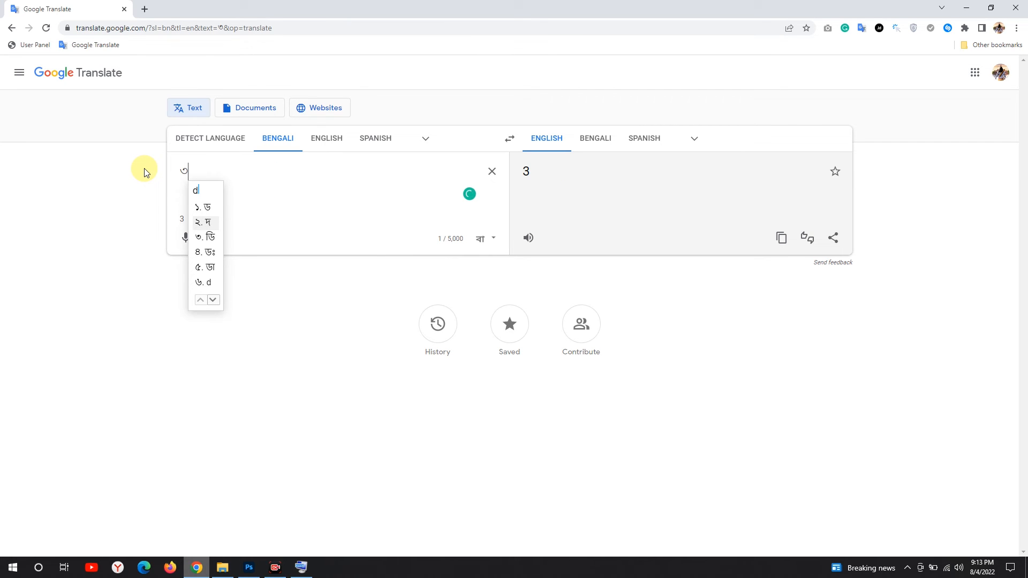
key(Down)
key(Down)
key(Down)
key(Down)
key(space)
Step: Add the Bengali words টেক্সট এফেক্ট after ৩d in the source text and copy just those two words
text(Text)
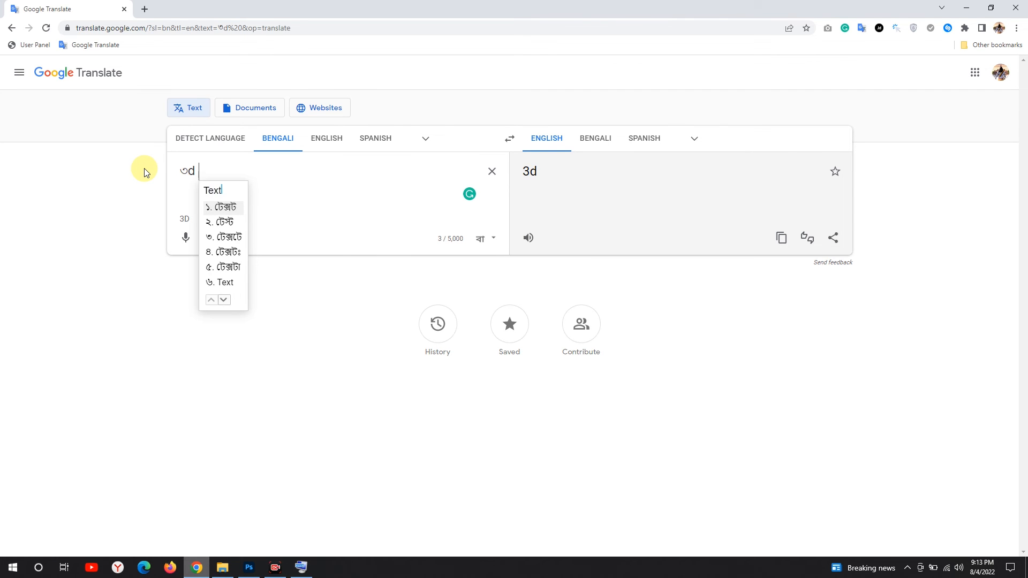
key(space)
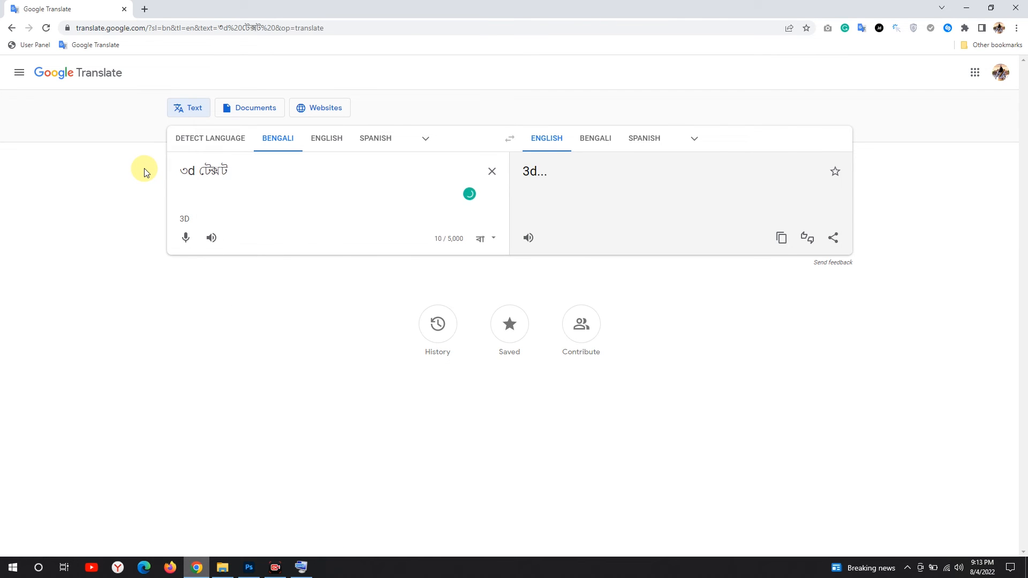
text(effect)
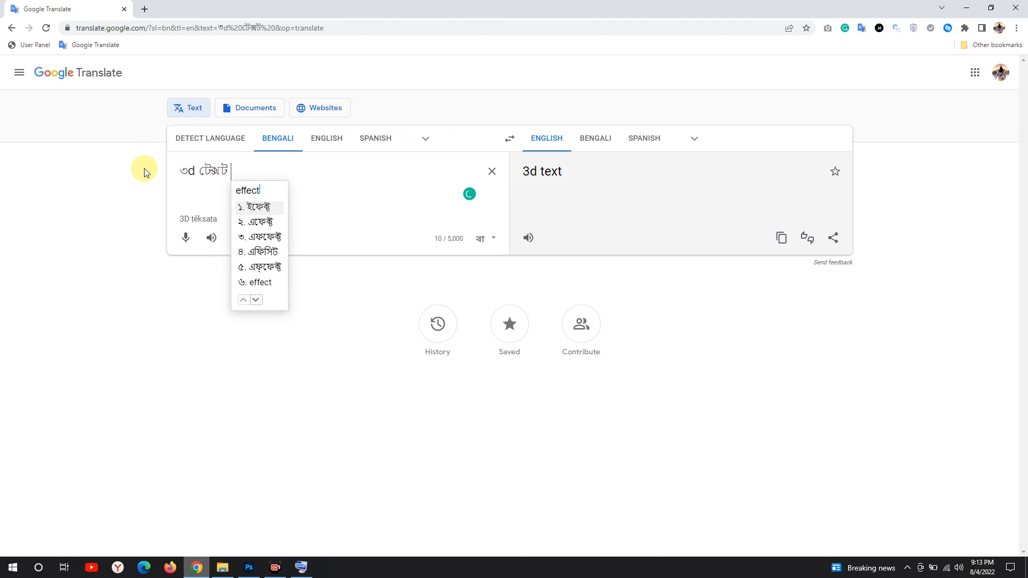
click(263, 222)
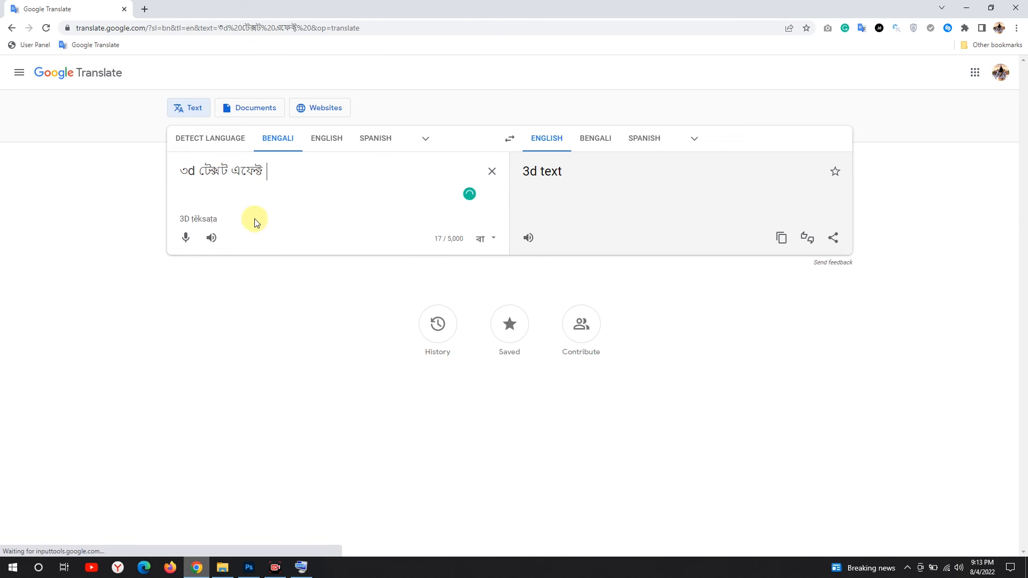
drag(268, 172, 206, 173)
key(ctrl+c)
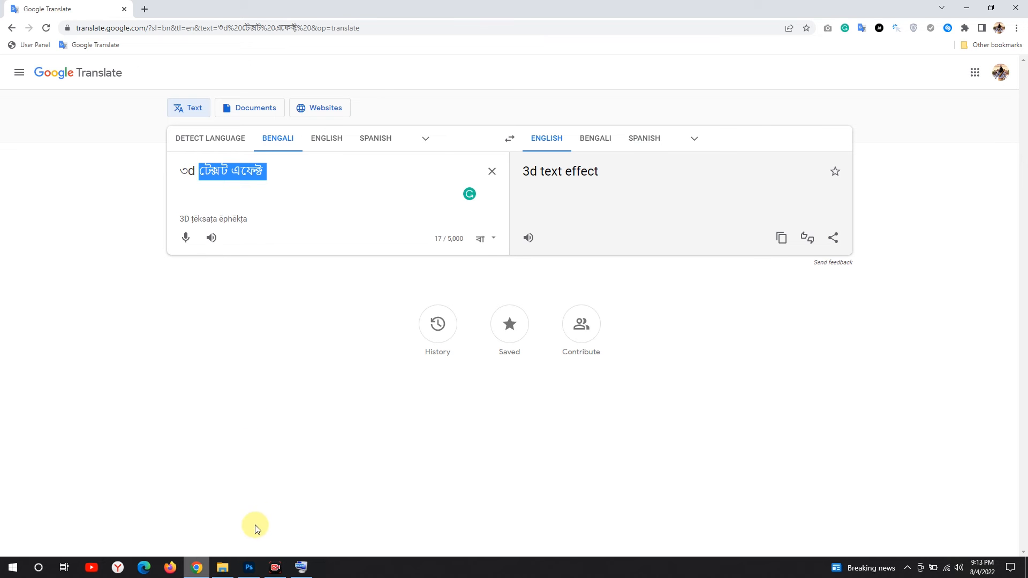
Step: Switch to Photoshop and paste টেক্সট এফেক্ট as a new text line above the নতুন আলো lettering
click(249, 567)
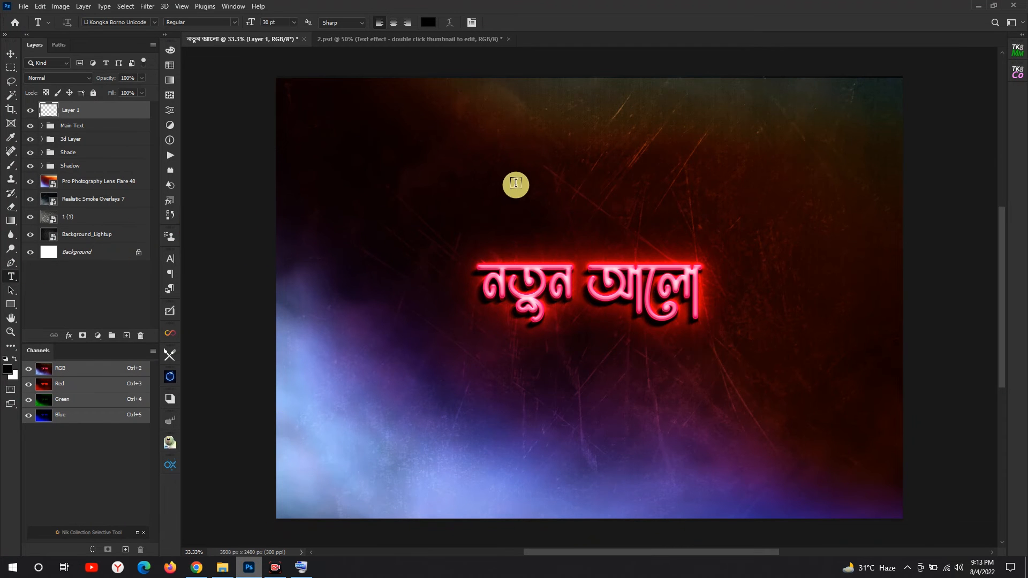
click(516, 183)
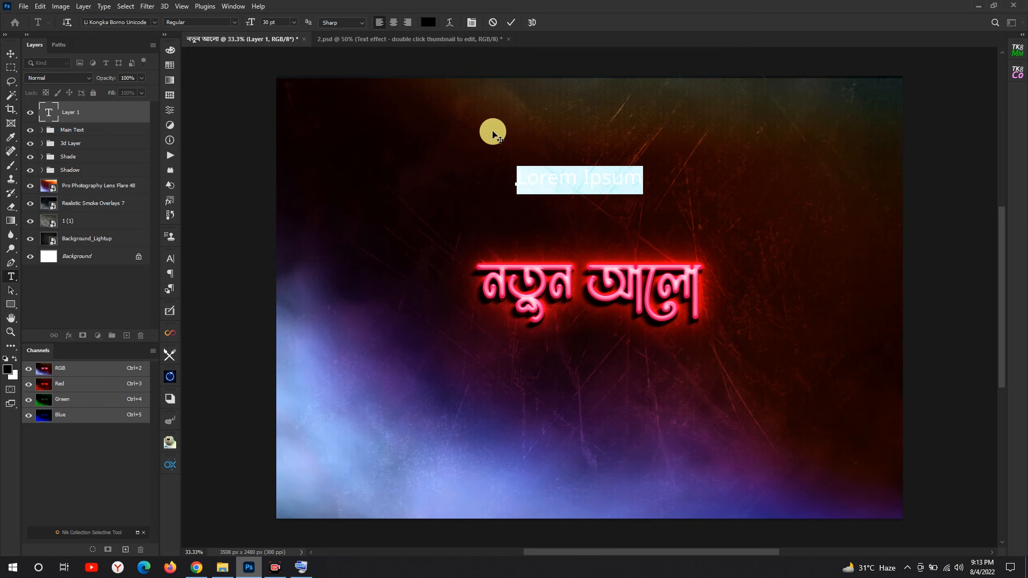
click(40, 6)
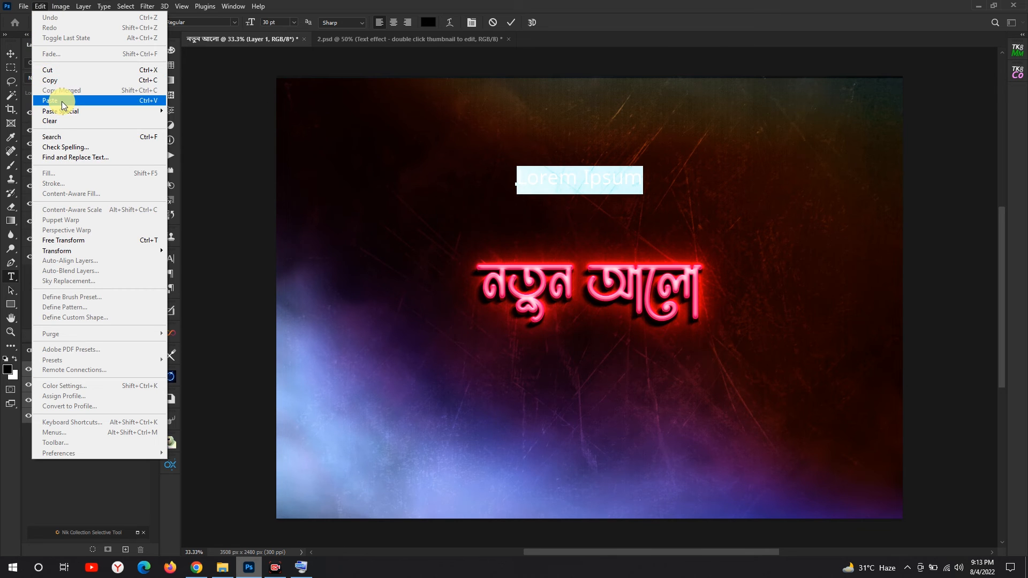
click(62, 101)
click(509, 21)
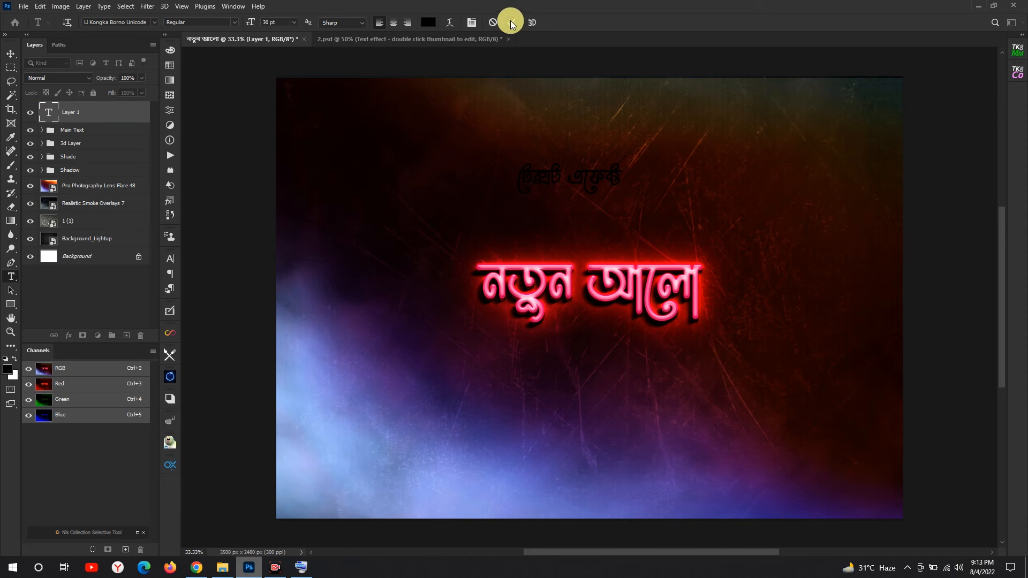
Step: Set the colour of the টেক্সট এফেক্ট text to white
click(429, 22)
click(293, 206)
click(531, 198)
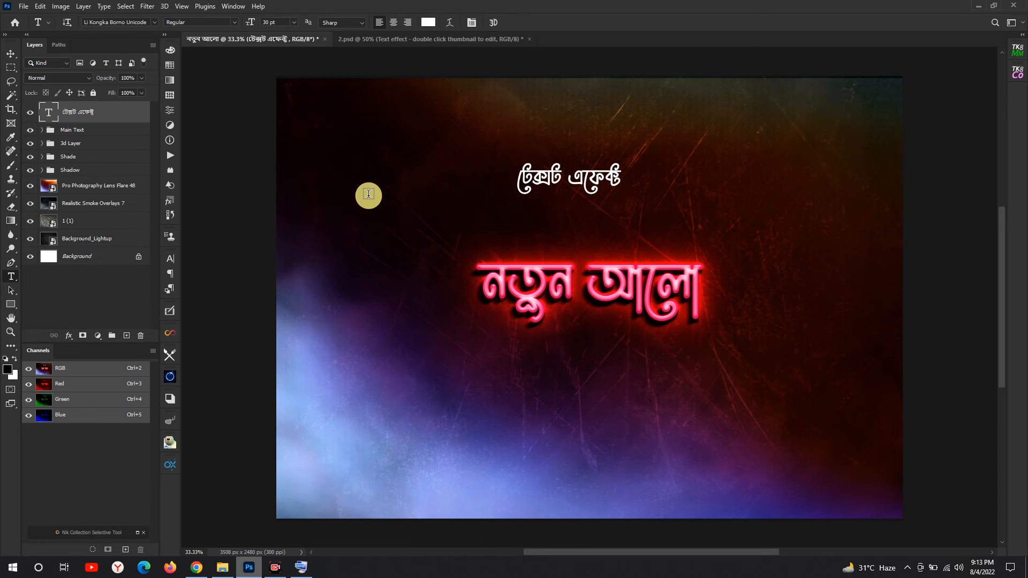
Step: Switch to Google Translate in Chrome and copy only "3d" from the English translation
click(198, 567)
triple_click(538, 177)
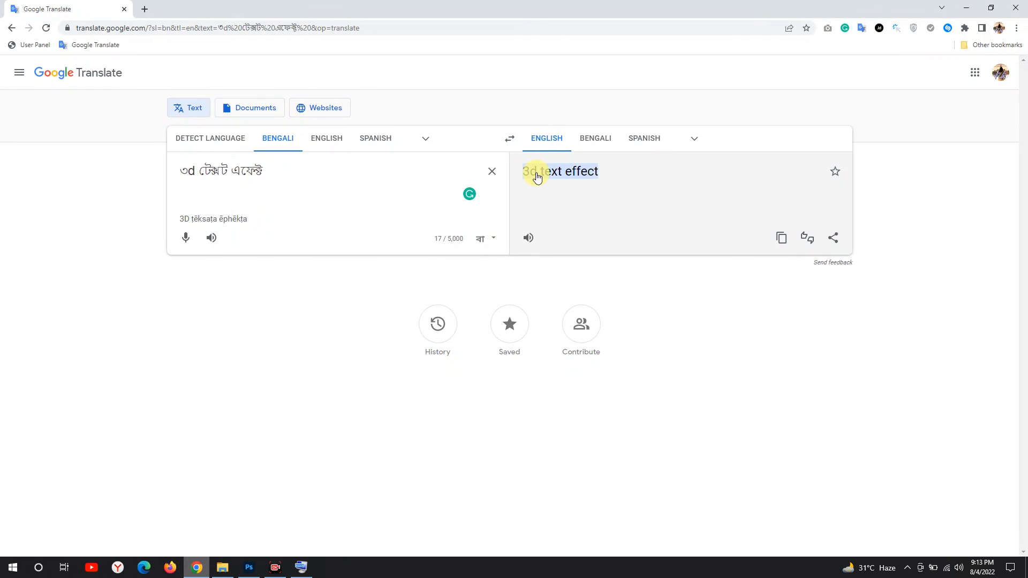
right_click(527, 179)
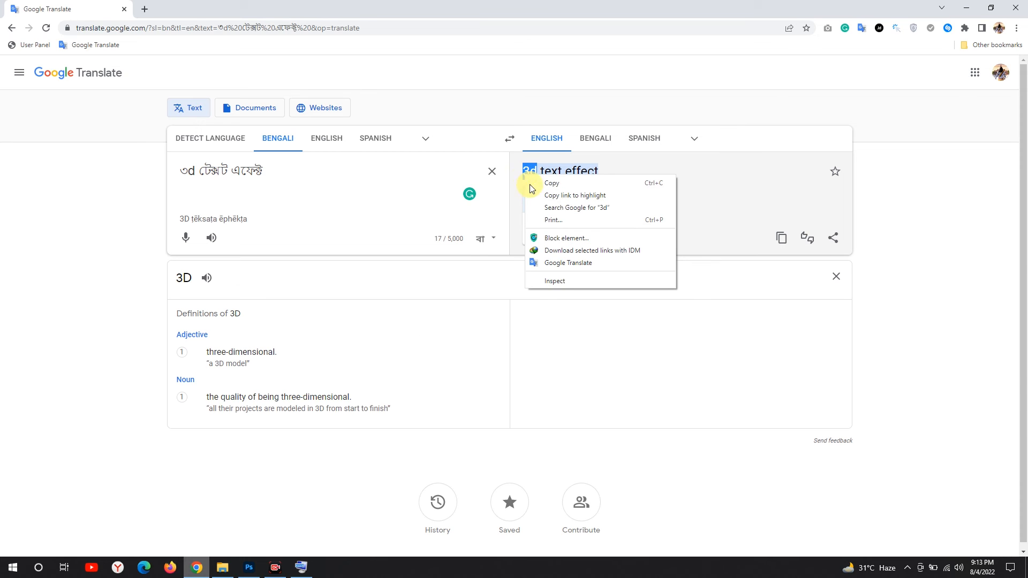
click(543, 182)
Step: Switch to Photoshop, paste the copied text before টেক্সট এফেক্ট, and edit the line to read 3D টেক্সট এফেক্ট with a separating space
click(248, 567)
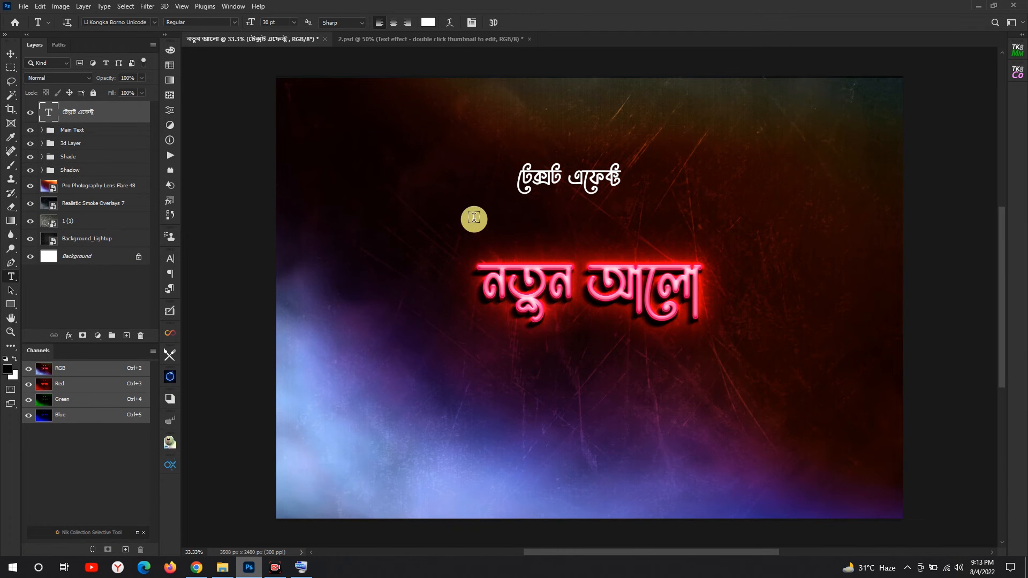
click(519, 180)
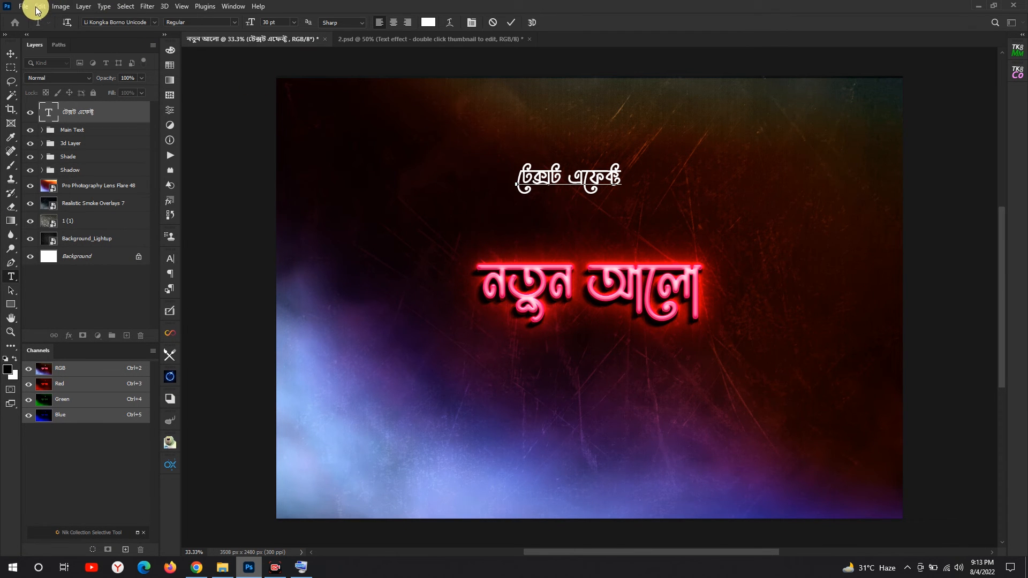
click(40, 6)
click(60, 99)
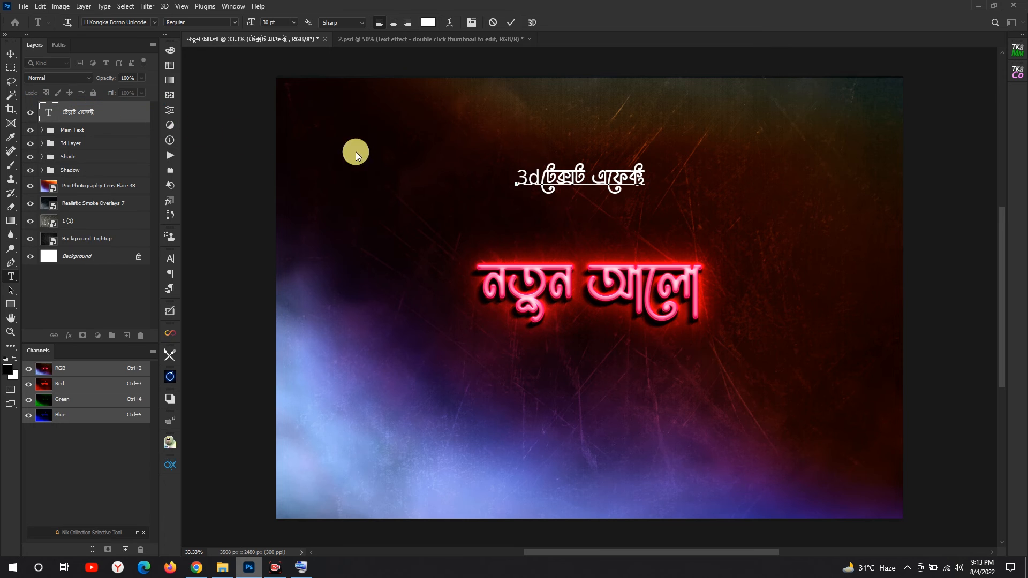
drag(533, 177, 535, 176)
text(D)
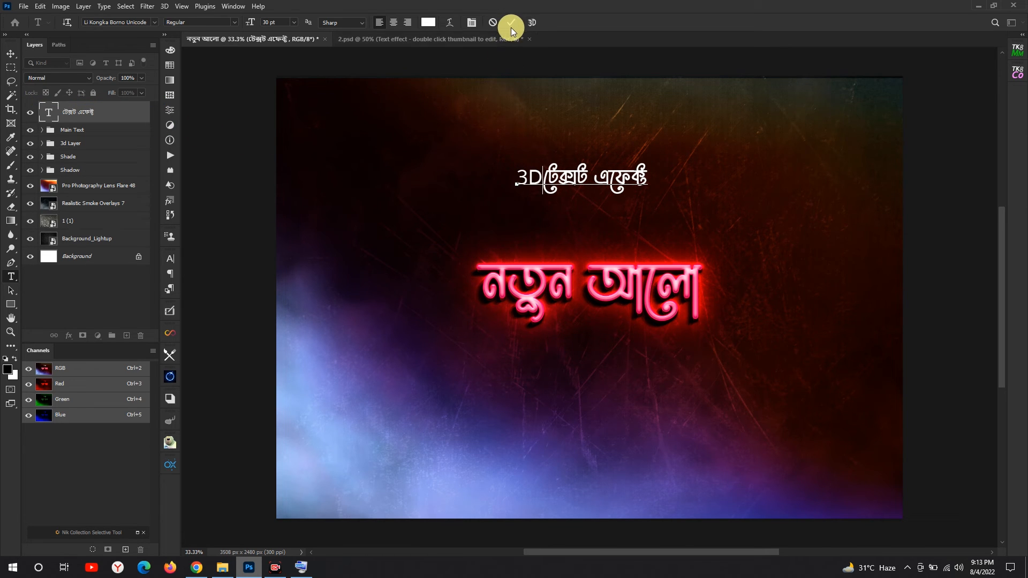
click(512, 24)
click(540, 182)
click(511, 22)
Step: Move the 3D টেক্সট এফেক্ট text straight down to just above the নতুন আলো lettering and reactivate the Type tool
click(11, 54)
drag(587, 176, 587, 214)
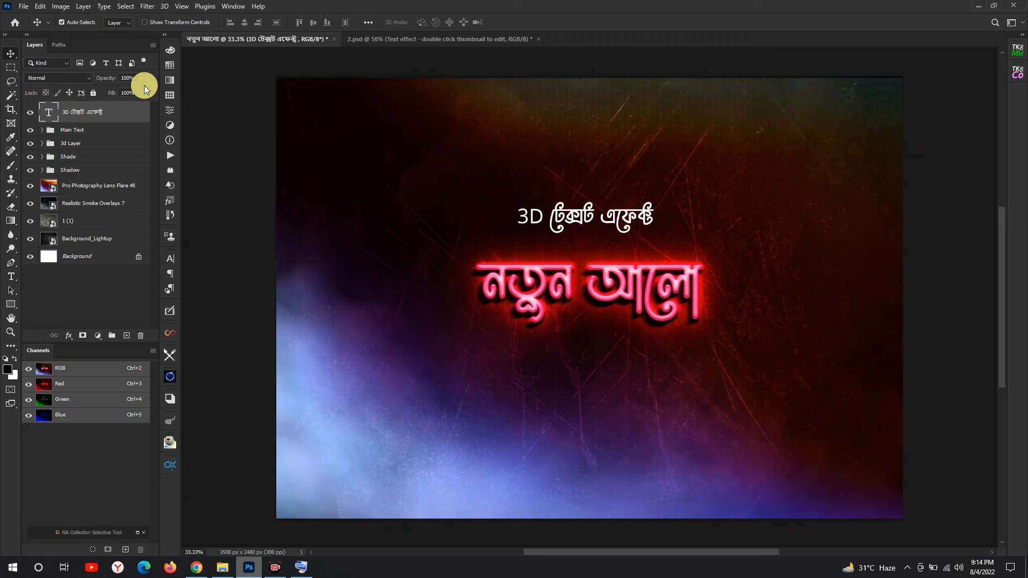
click(11, 275)
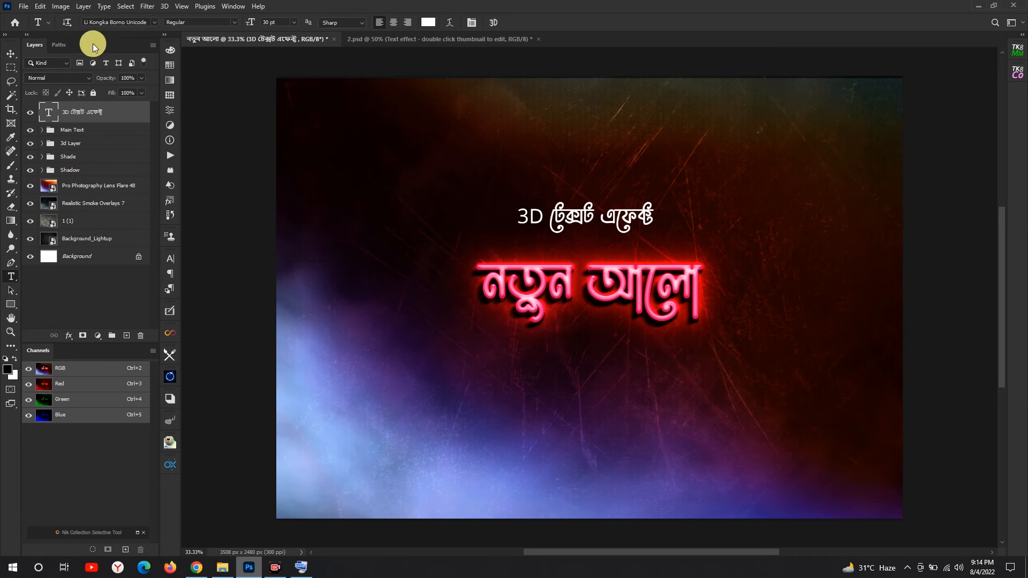
Step: Set the 3D টেক্সট এফেক্ট caption's font to FN Mahbub Fari Unicode and move it slightly closer to the নতুন আলো lettering
click(146, 22)
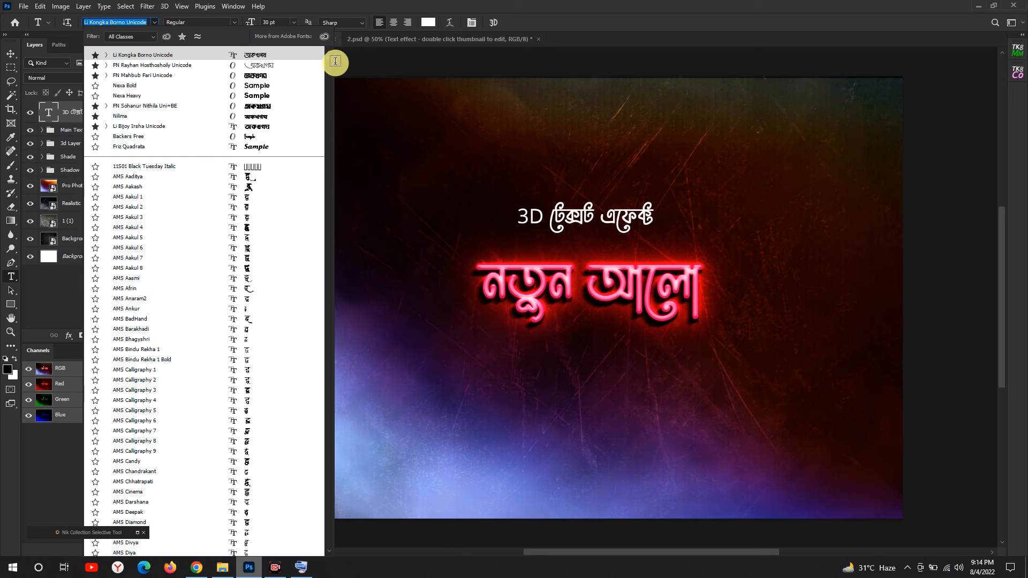
drag(330, 57, 331, 519)
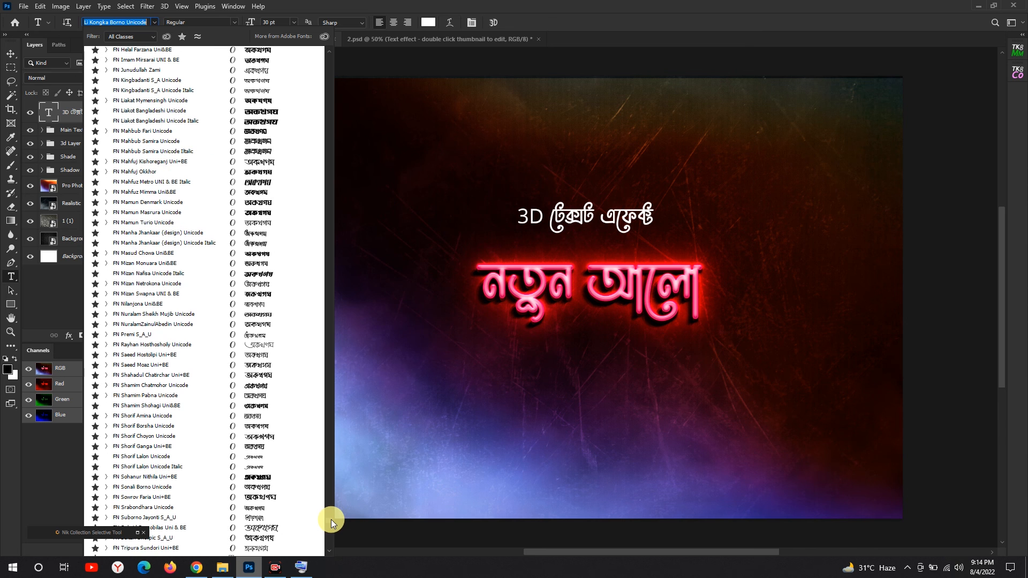
drag(331, 520, 332, 515)
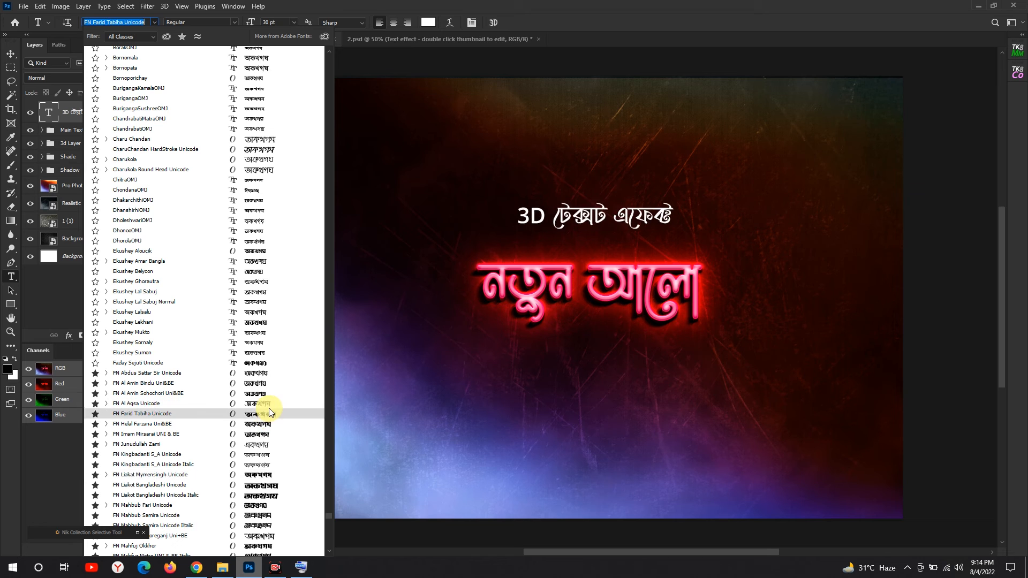
scroll(268, 406, down, 1)
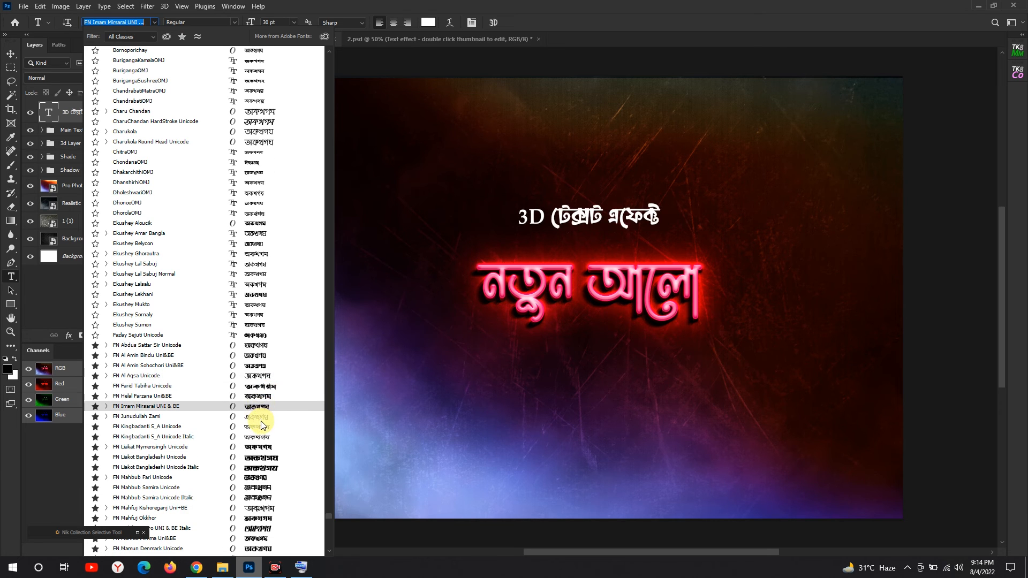
scroll(261, 425, down, 1)
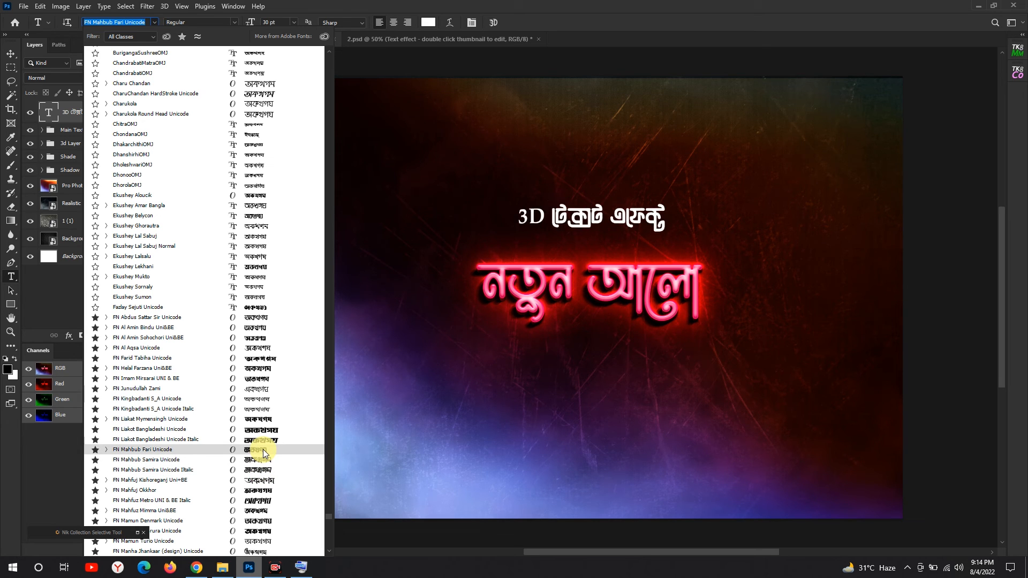
click(262, 448)
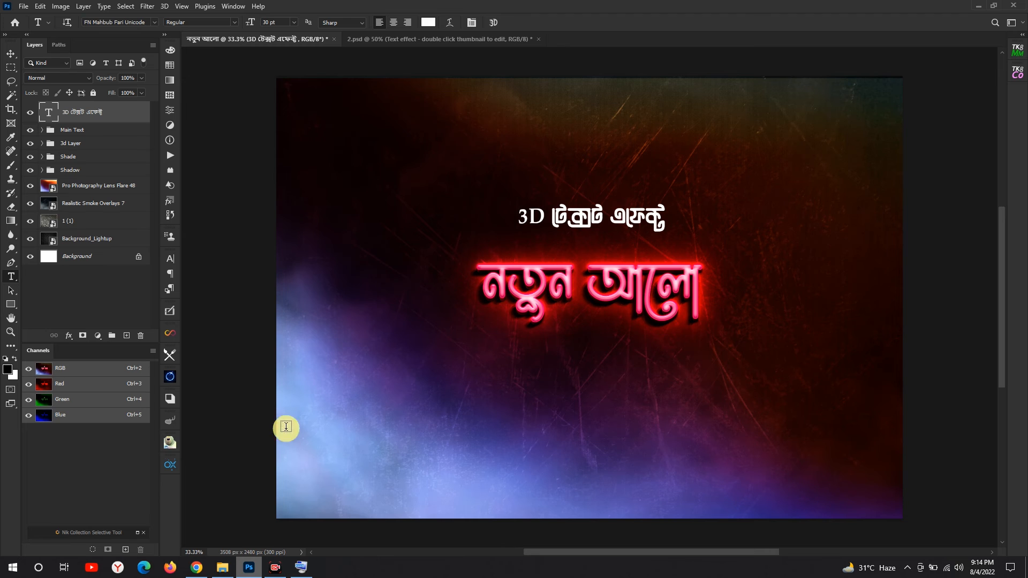
click(6, 54)
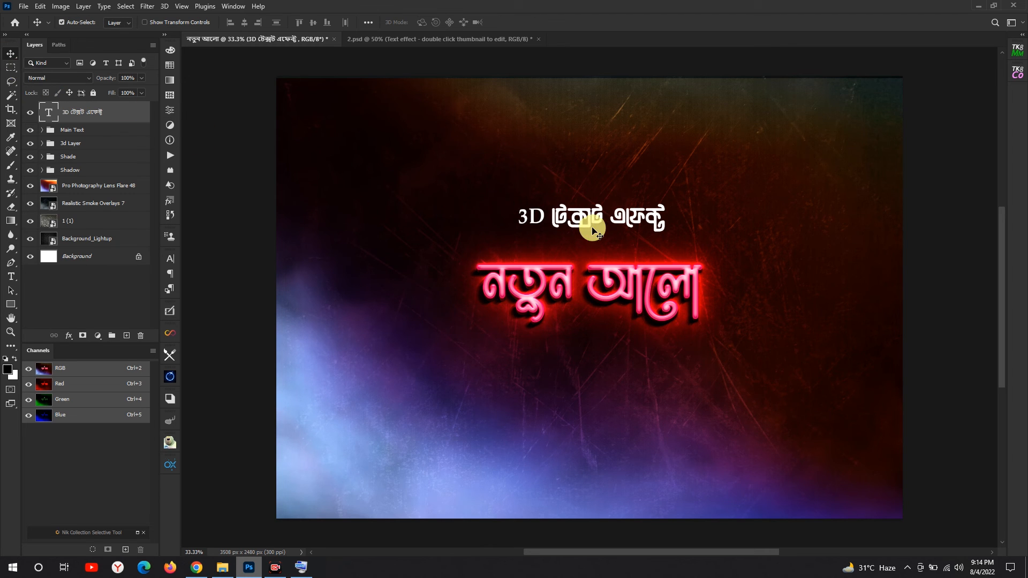
drag(593, 223, 596, 231)
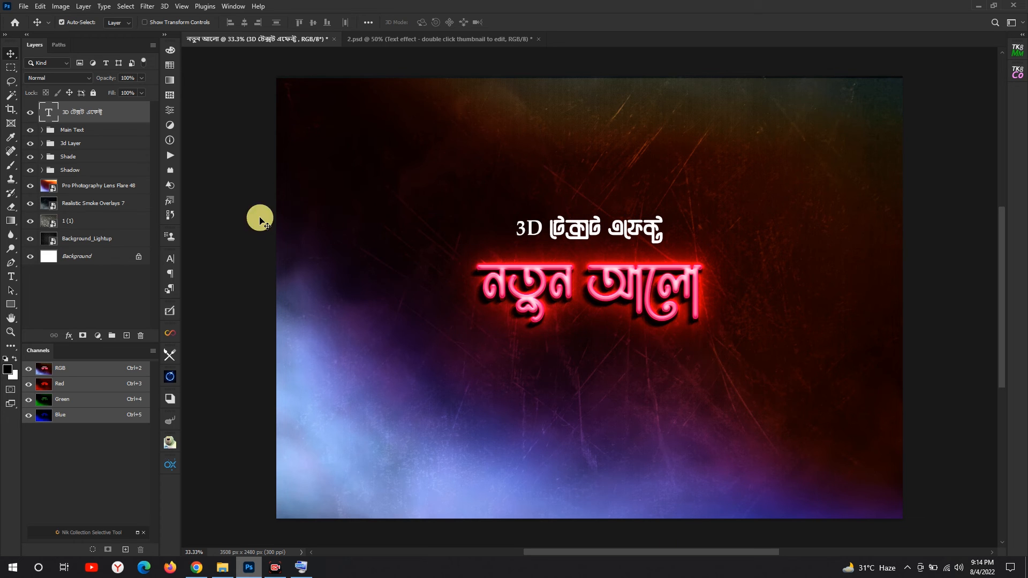
Step: Add a Drop Shadow to the 3D টেক্সট এফেক্ট layer with 53% opacity, 11 px distance, 6% spread and 9 px size
double_click(131, 133)
drag(490, 150, 171, 168)
click(63, 372)
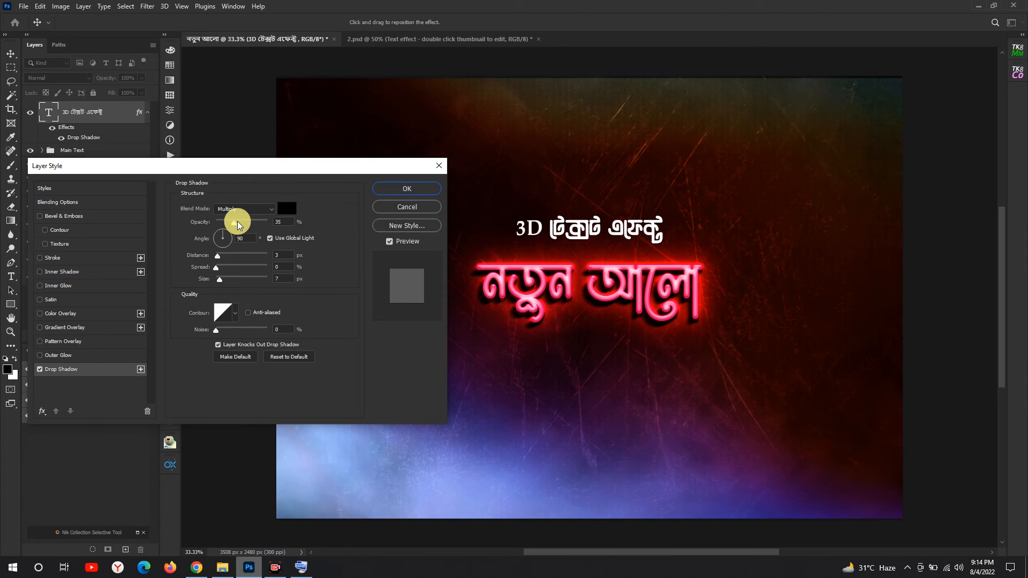
drag(238, 223, 243, 223)
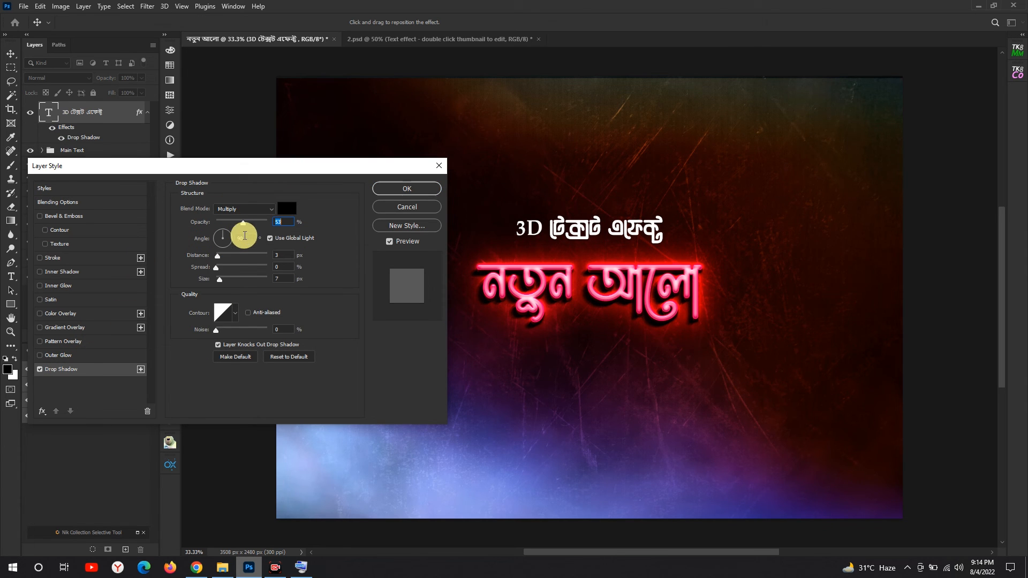
click(220, 278)
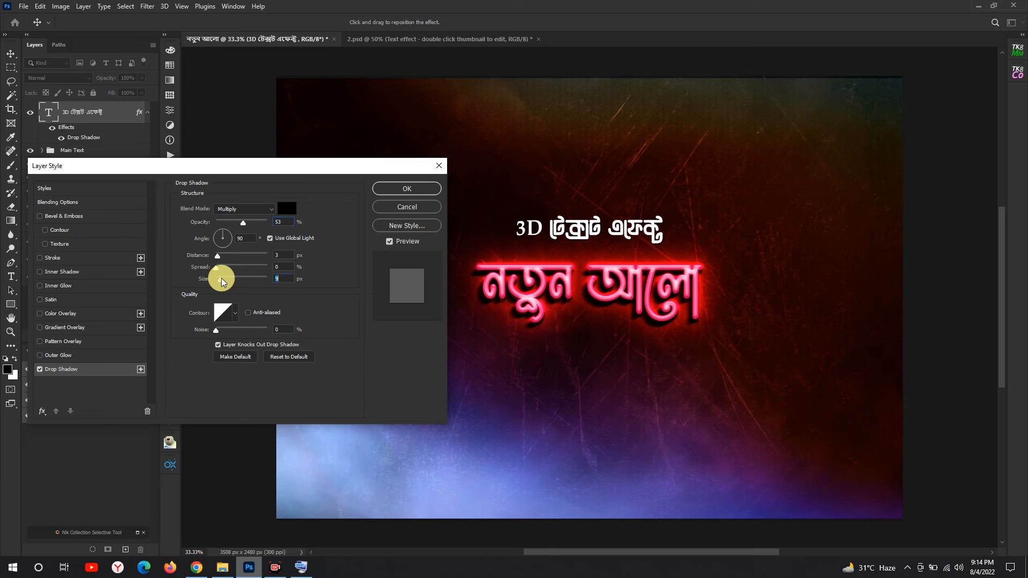
drag(219, 257, 221, 258)
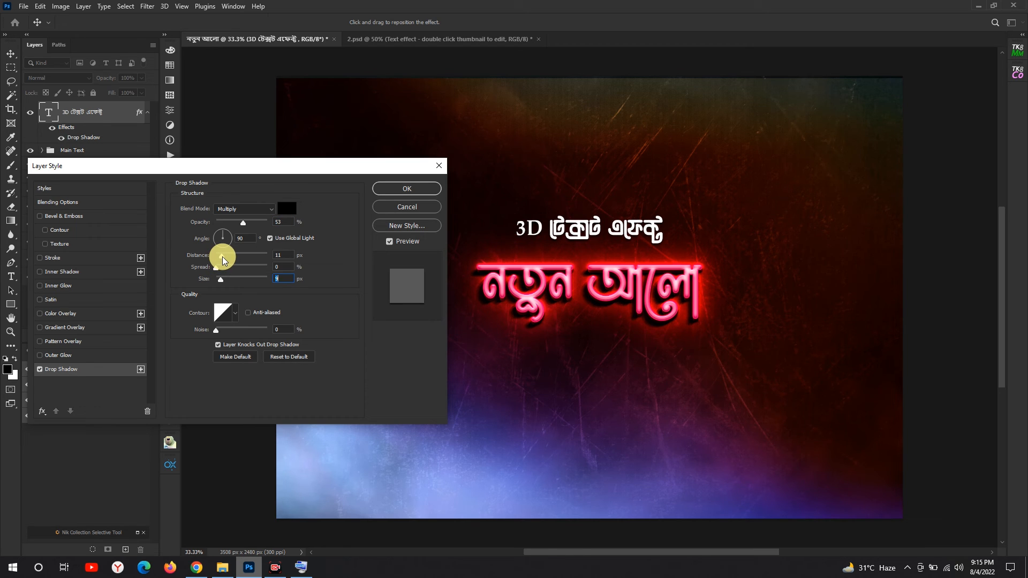
drag(223, 256, 220, 267)
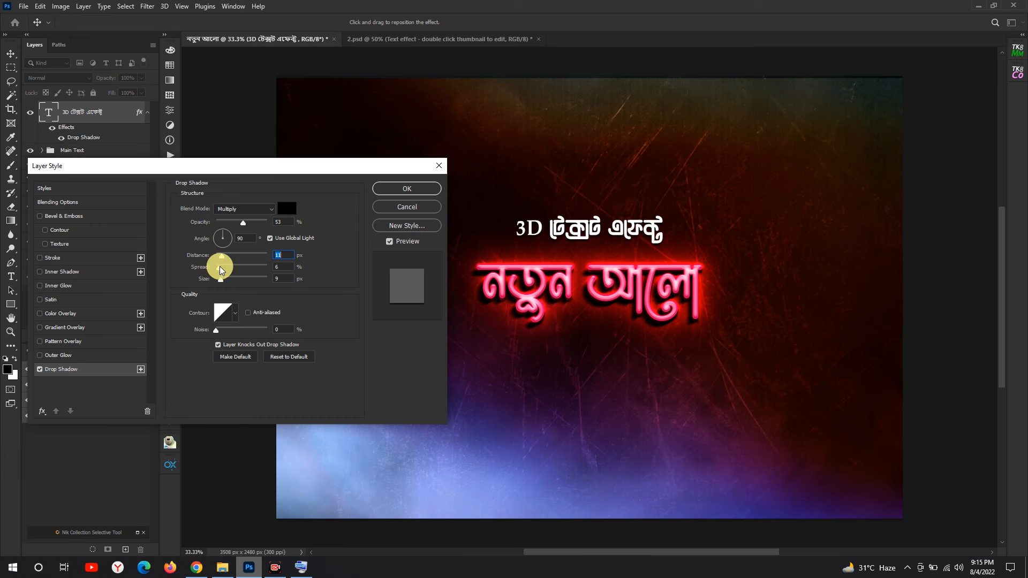
click(401, 188)
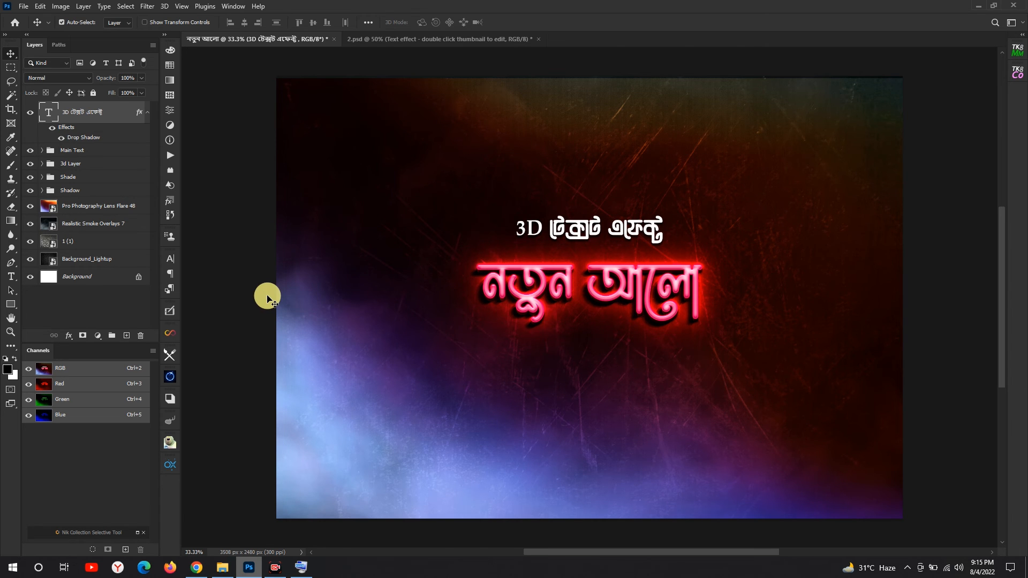
Step: Preview the whole design in full-screen mode and return to the standard workspace view
key(f)
key(f)
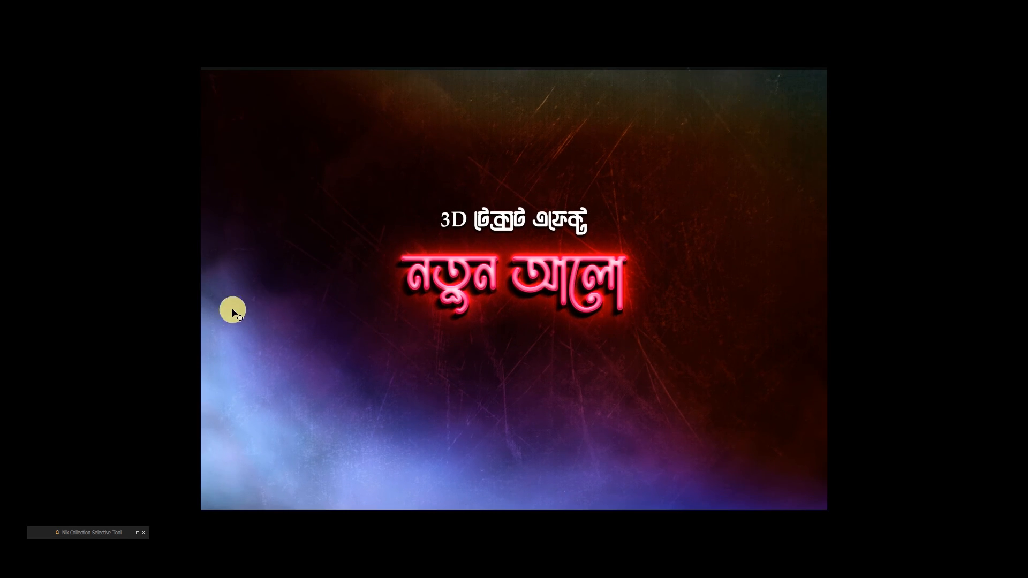
key(f)
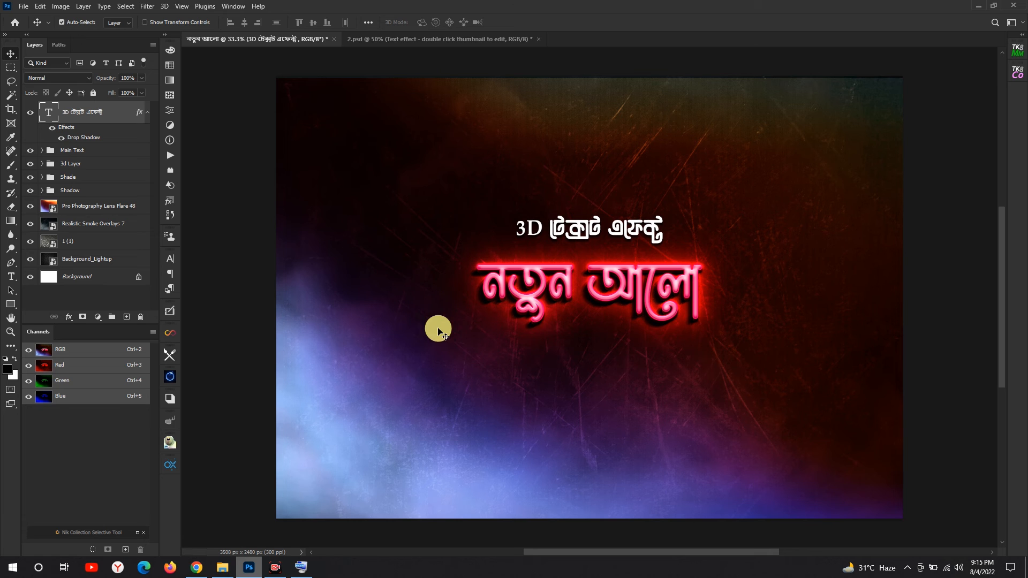
Step: Save the document as the layered Photoshop file নতুন আলো_3d Text Effect in the Desktop folder 04-08-2022
click(23, 7)
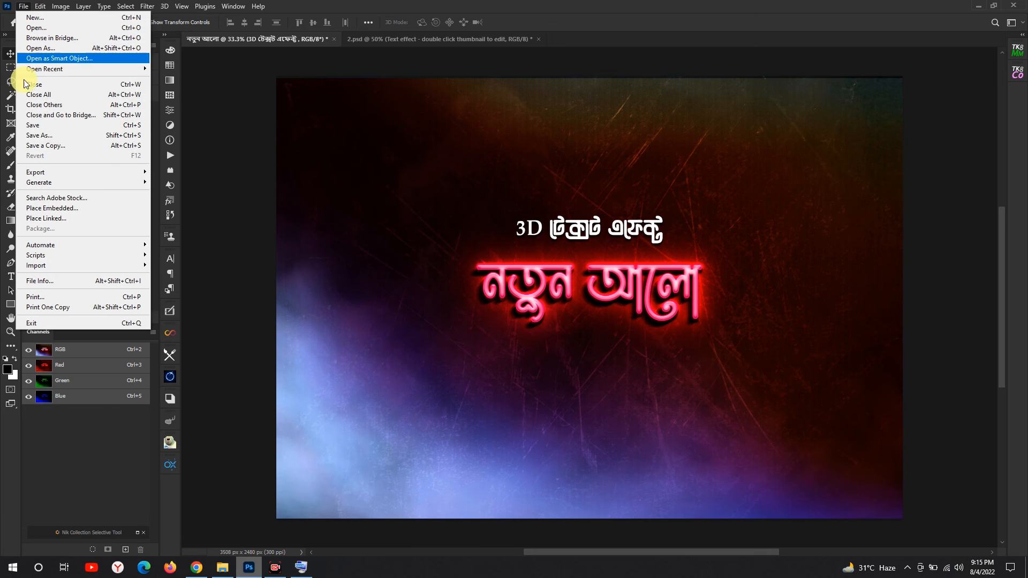
click(34, 127)
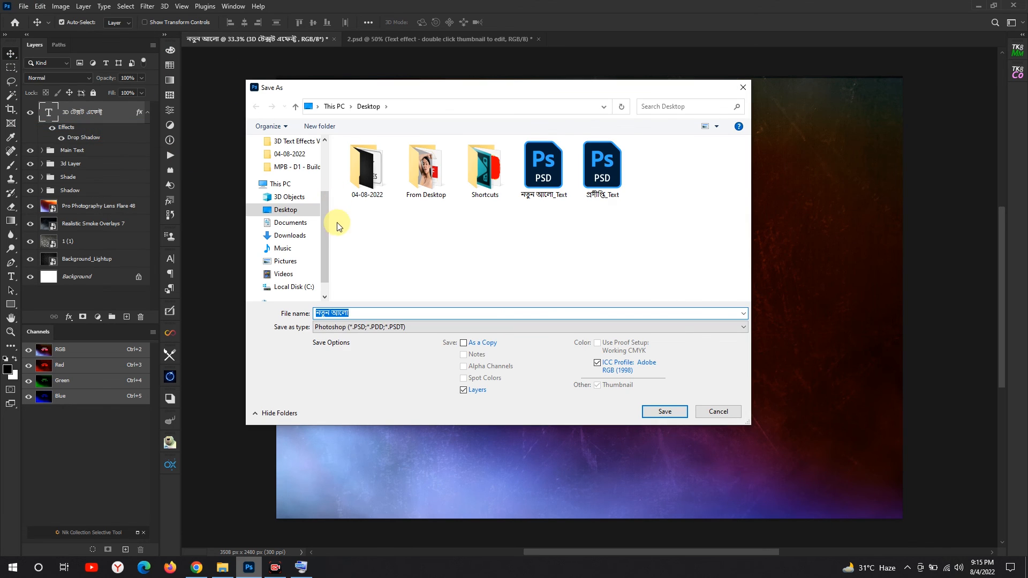
click(371, 312)
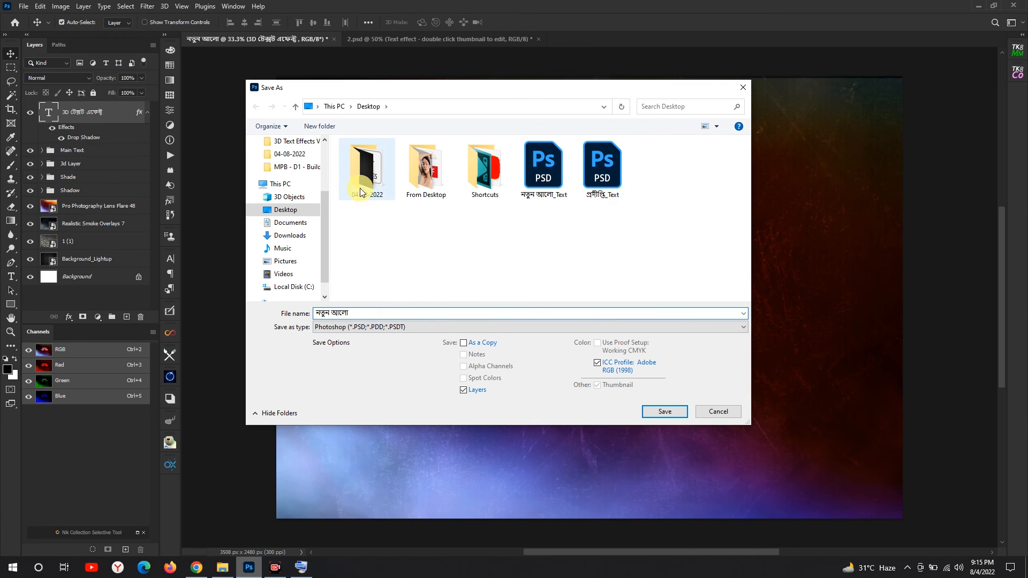
double_click(367, 167)
click(384, 313)
text(_3d Text Effect)
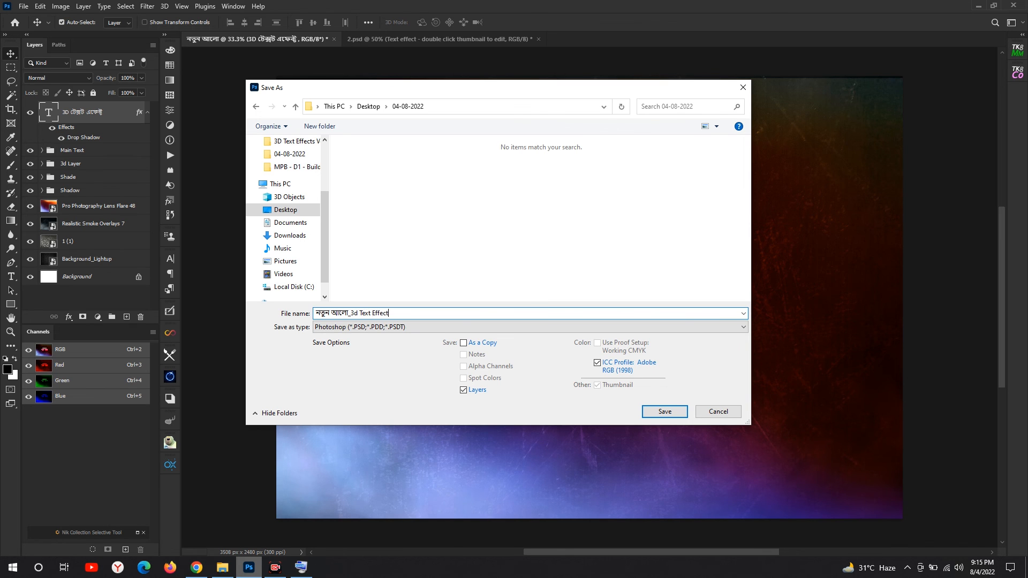
click(659, 410)
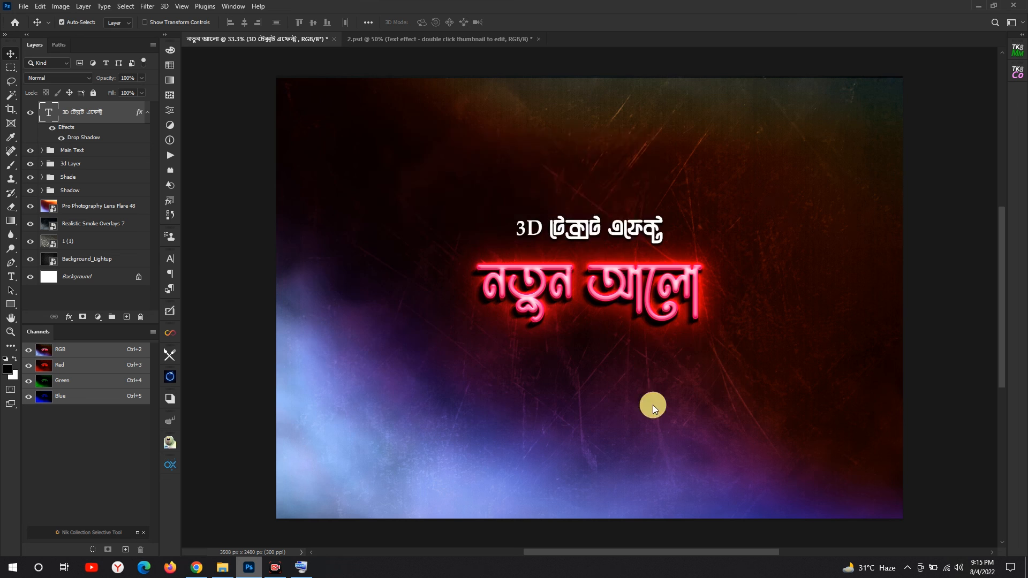
click(632, 161)
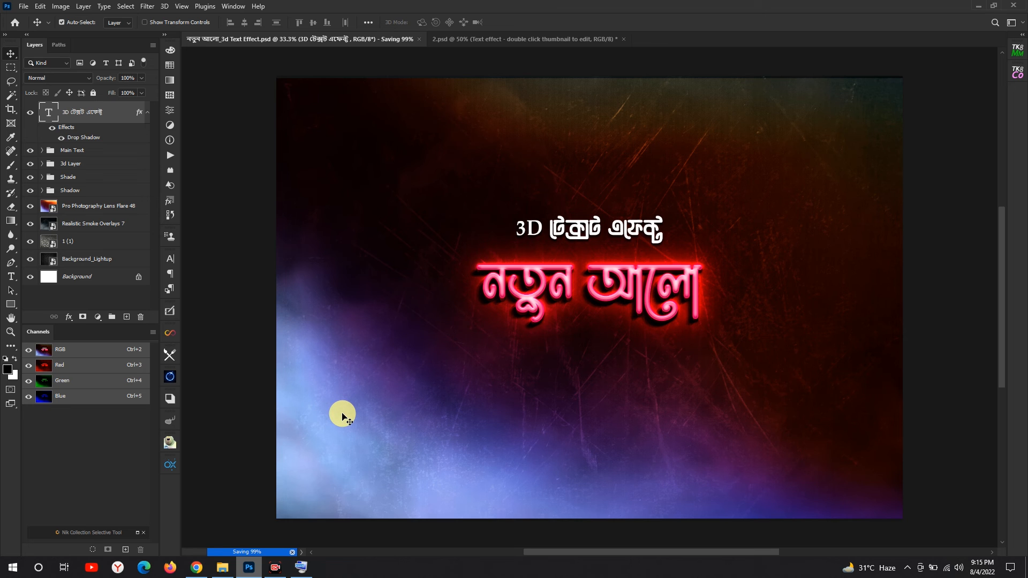
Step: Save a JPEG version of the design in the same folder under the same file name
click(25, 7)
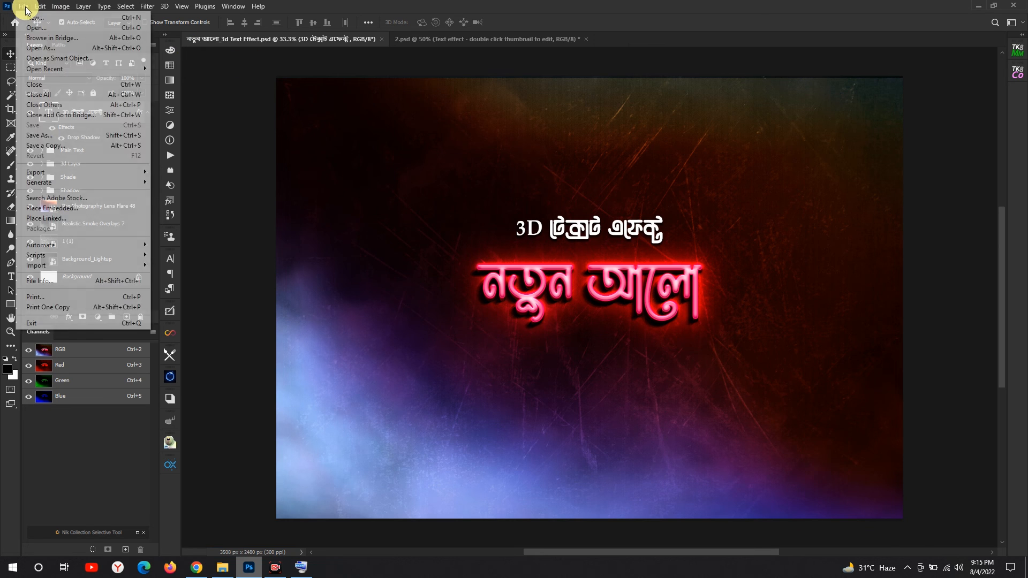
click(41, 136)
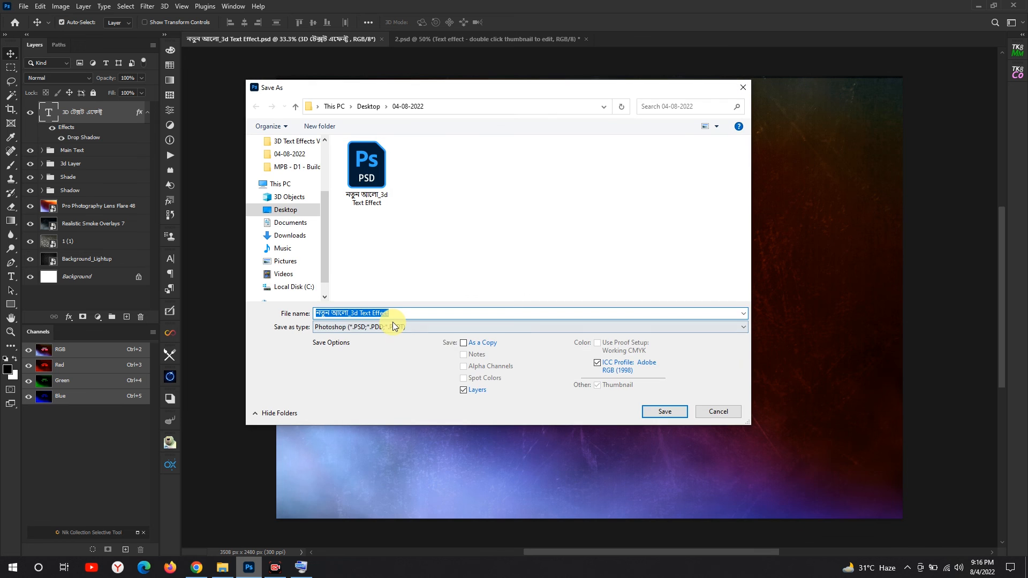
click(393, 327)
click(374, 410)
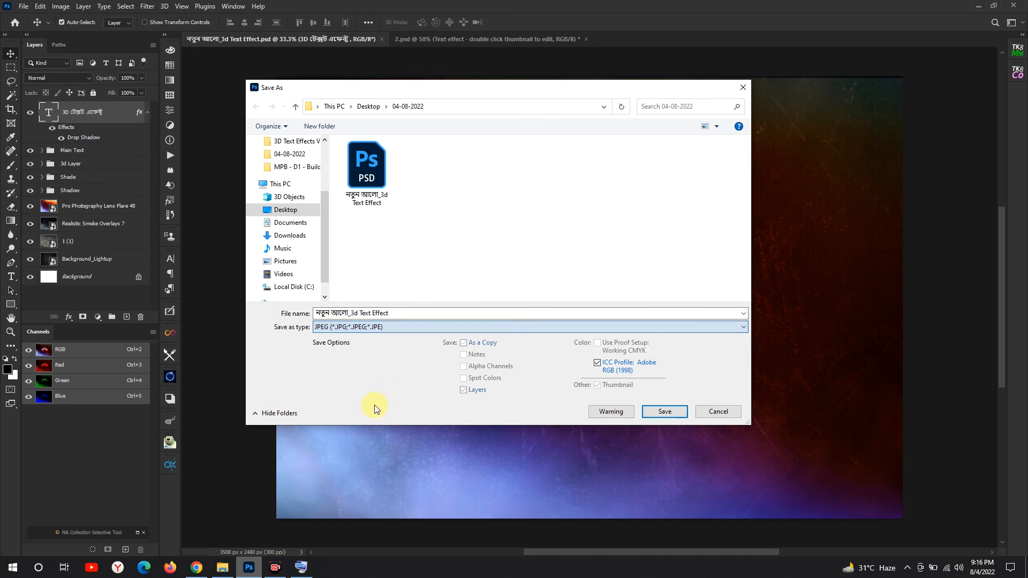
click(676, 413)
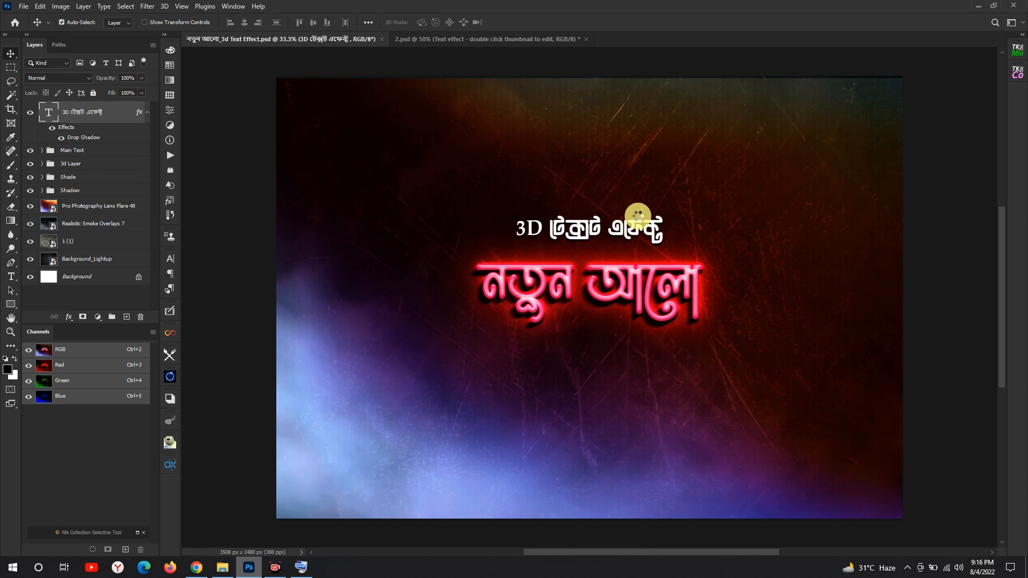
drag(528, 187, 535, 188)
click(573, 140)
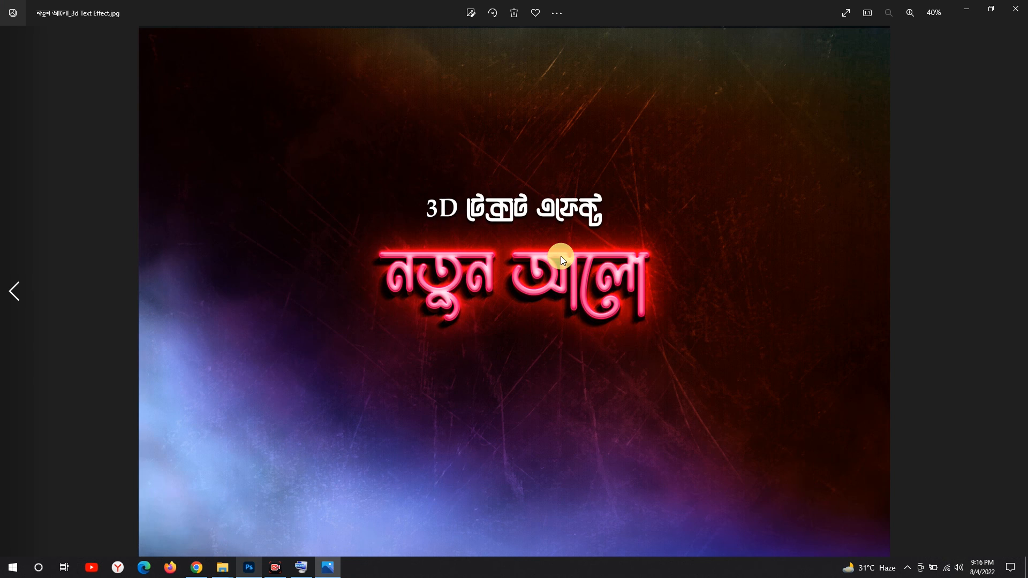
Step: View নতুন আলো_3d Text Effect.jpg at actual size and close the image viewer
right_click(560, 255)
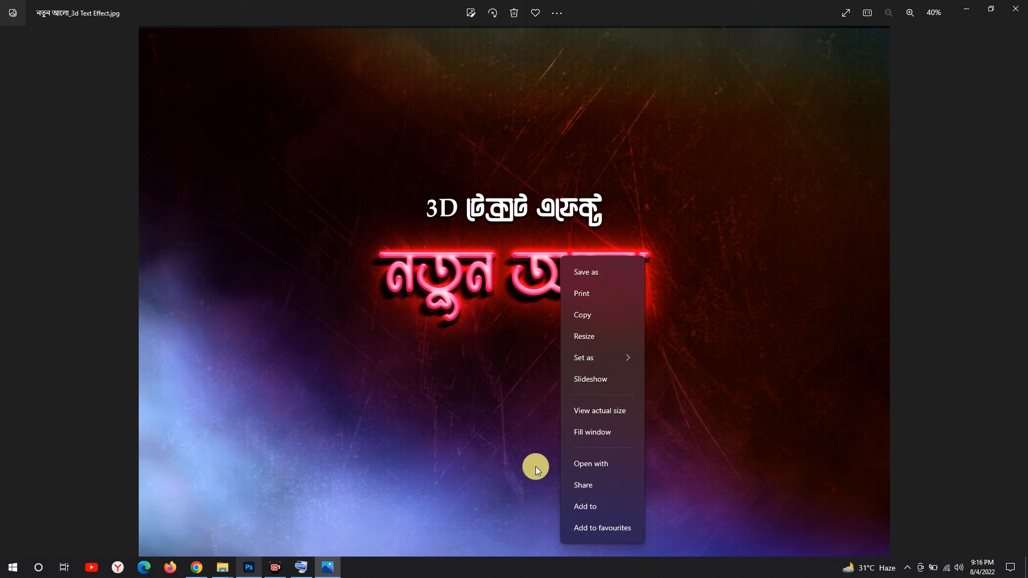
click(528, 432)
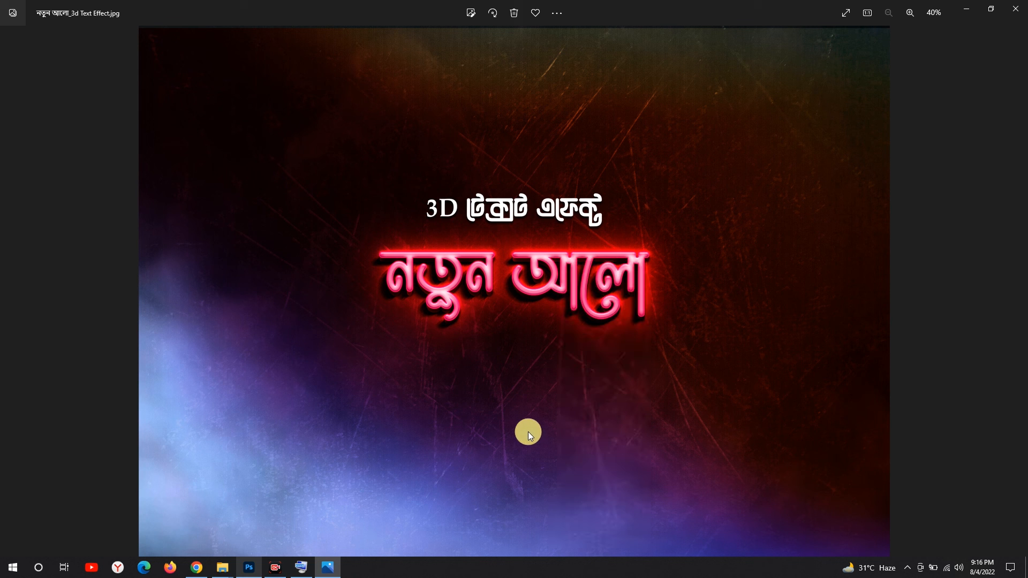
right_click(554, 367)
click(600, 233)
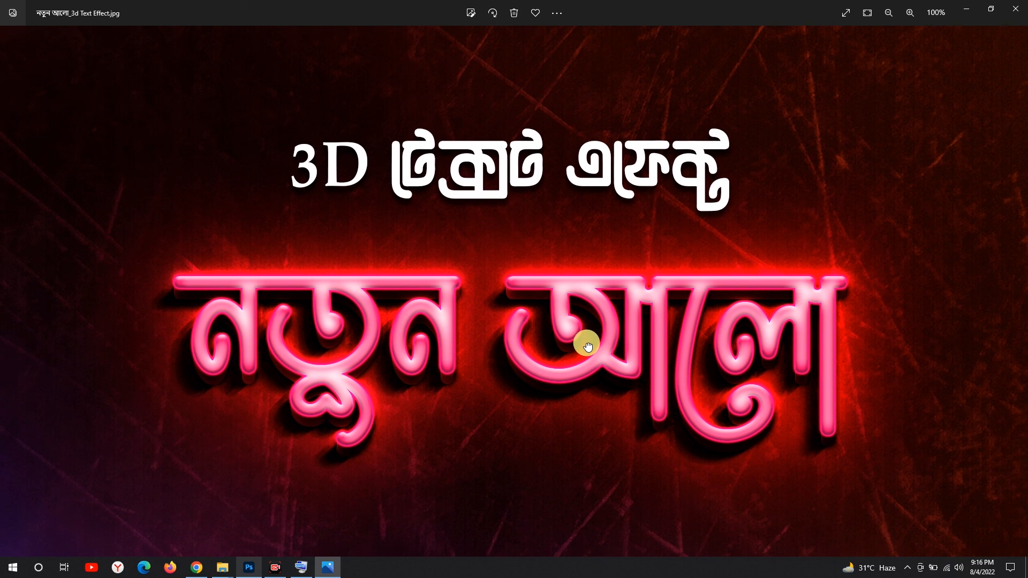
click(1014, 11)
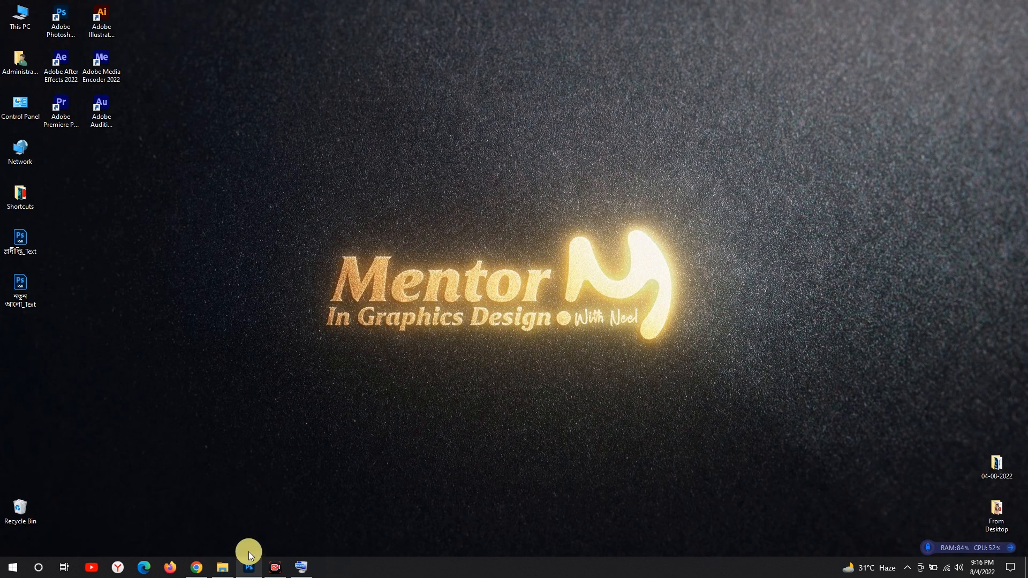
Step: Switch to Photoshop, group all layers above the Background layer and convert the group to a Smart Object
click(248, 562)
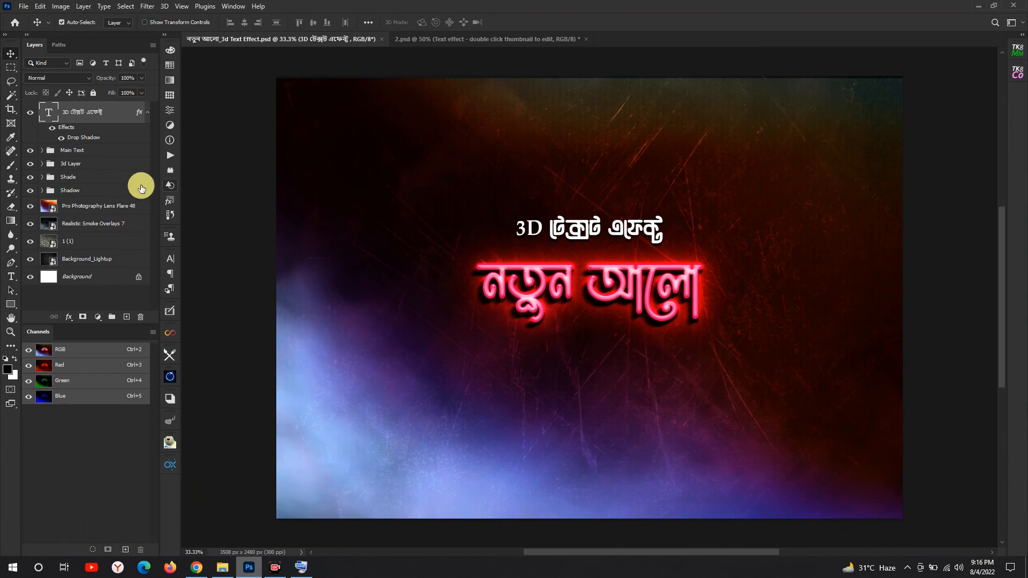
shift+click(102, 255)
drag(106, 250, 112, 316)
right_click(97, 113)
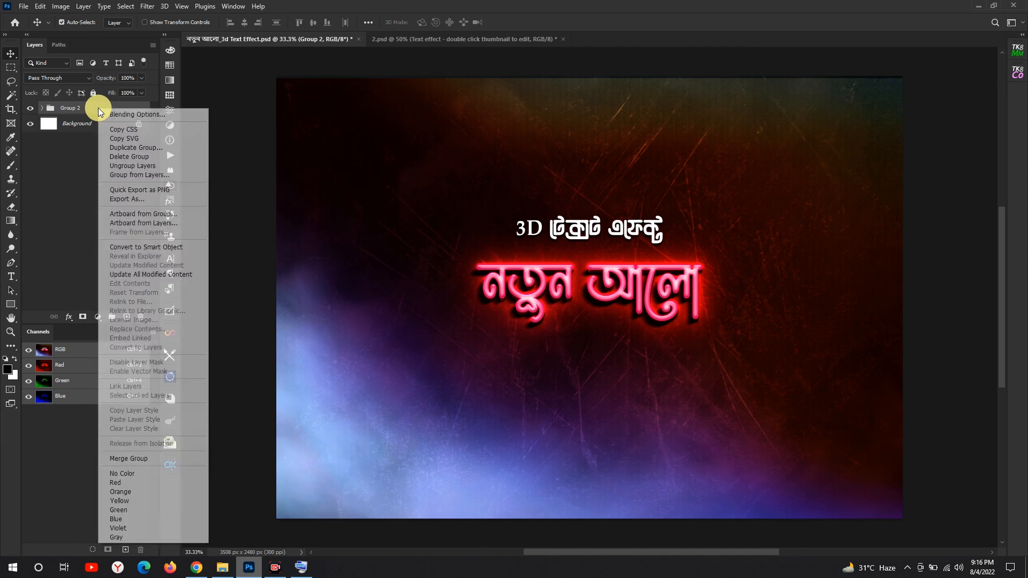
click(154, 248)
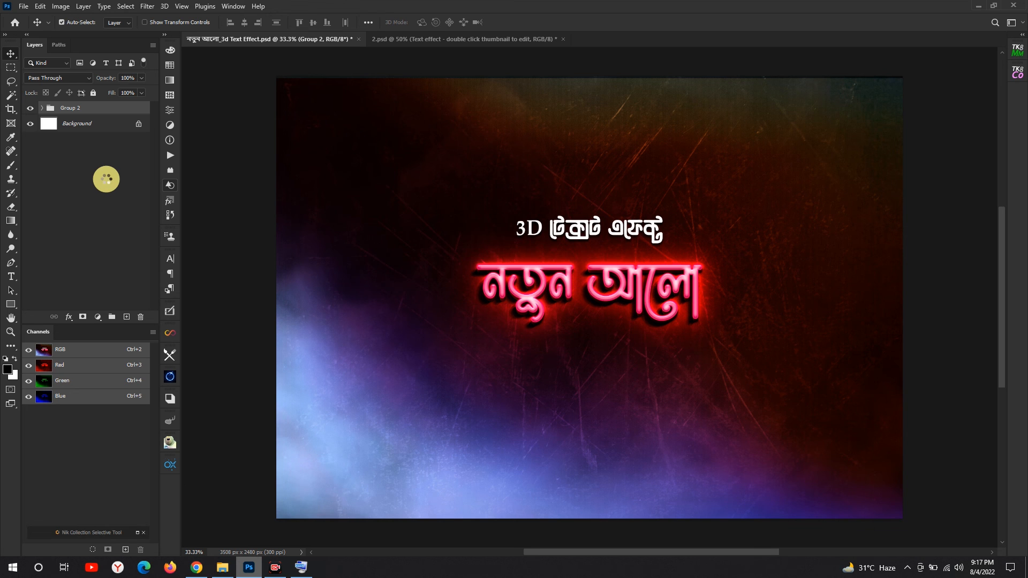
Step: Apply an Unsharp Mask filter to the Group 2 Smart Object with amount 61%, radius 3.3 pixels and threshold 0, comparing the preview off and on
click(148, 7)
mouse_move(236, 206)
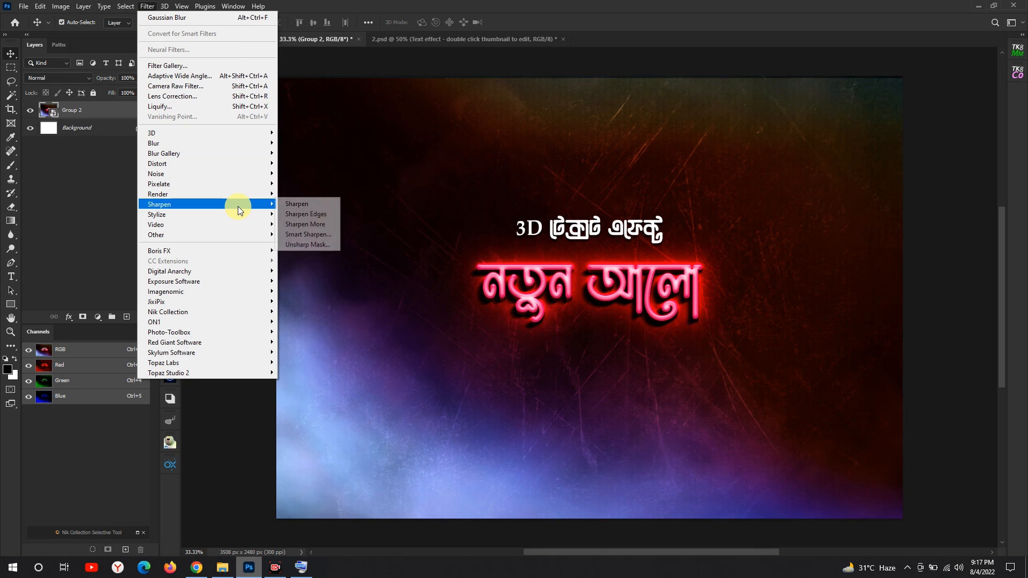
click(308, 245)
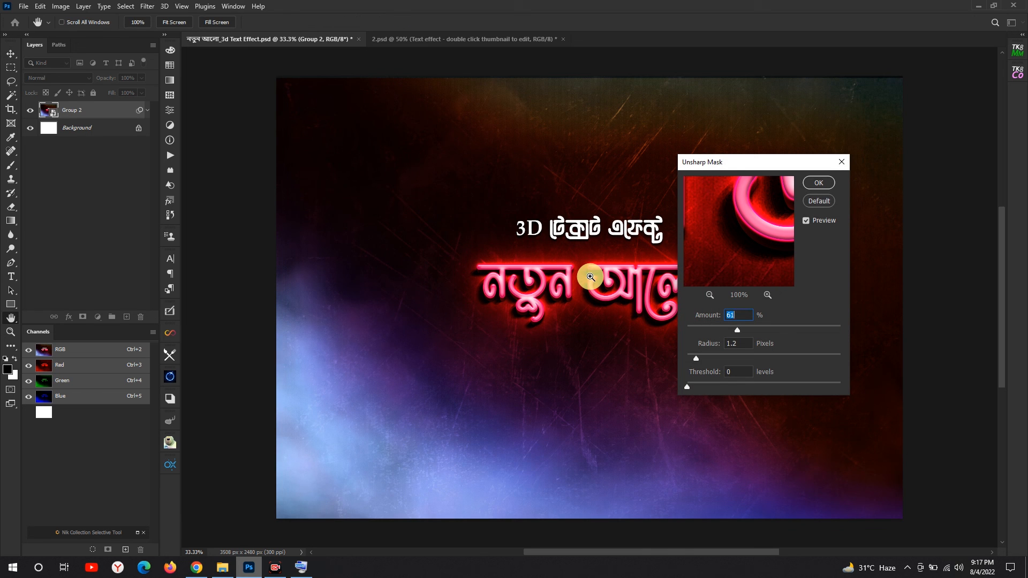
ctrl+click(591, 277)
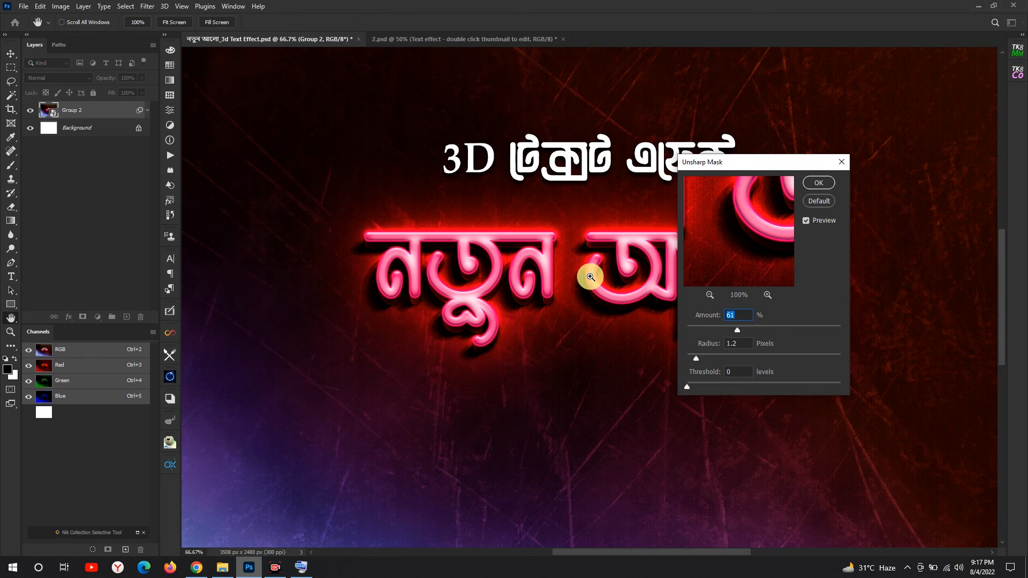
ctrl+click(591, 277)
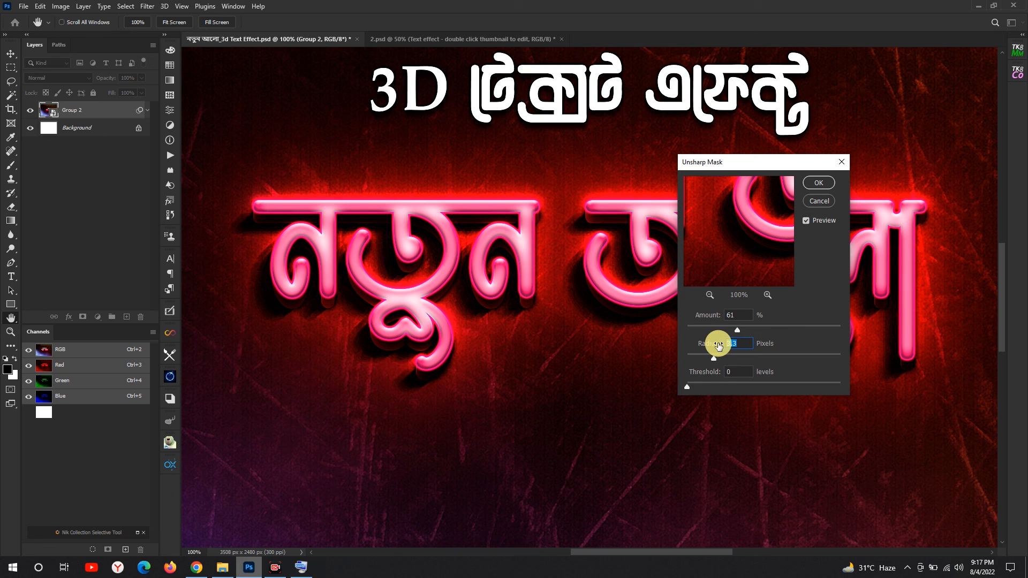
key(ctrl+minus)
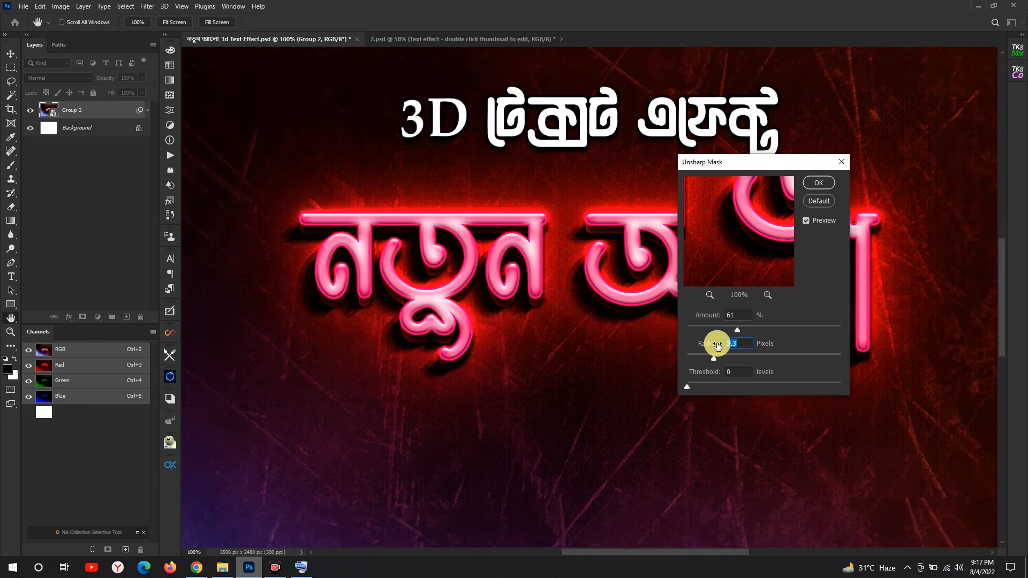
drag(525, 387, 376, 433)
click(813, 220)
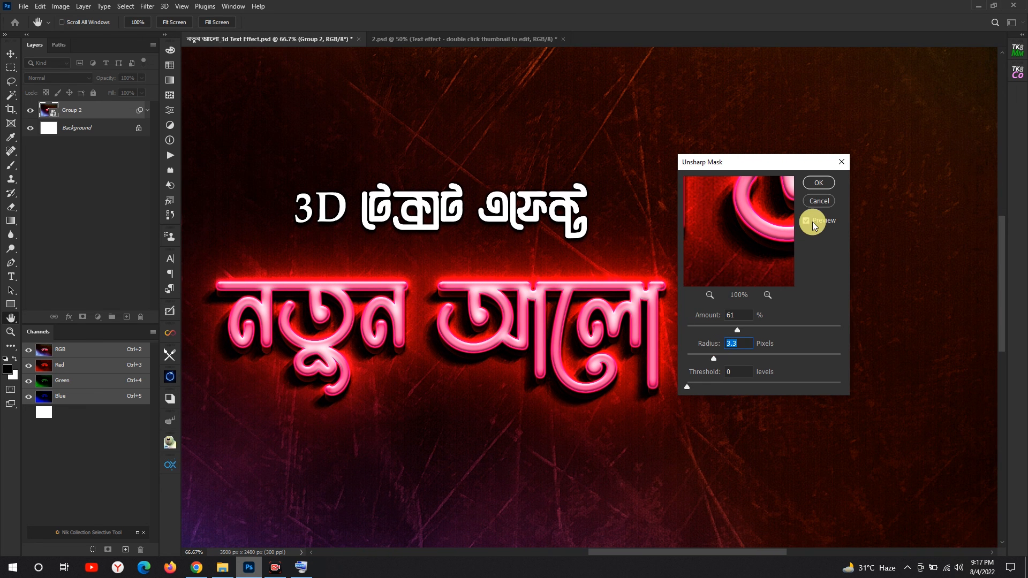
click(811, 225)
click(811, 185)
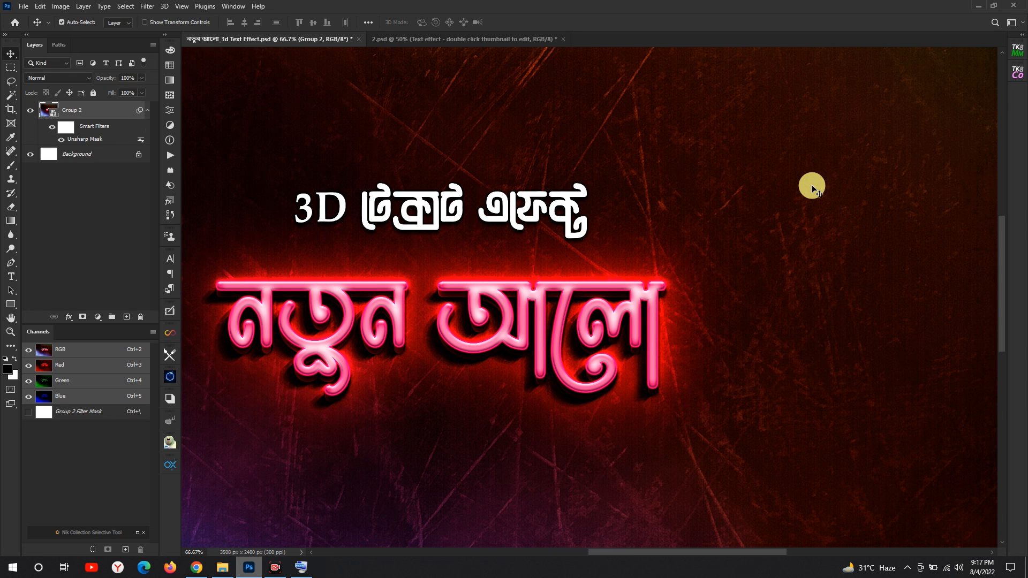
Step: Fit the whole artwork in view and save the sharpened Photoshop document
key(ctrl+0)
key(ctrl+h)
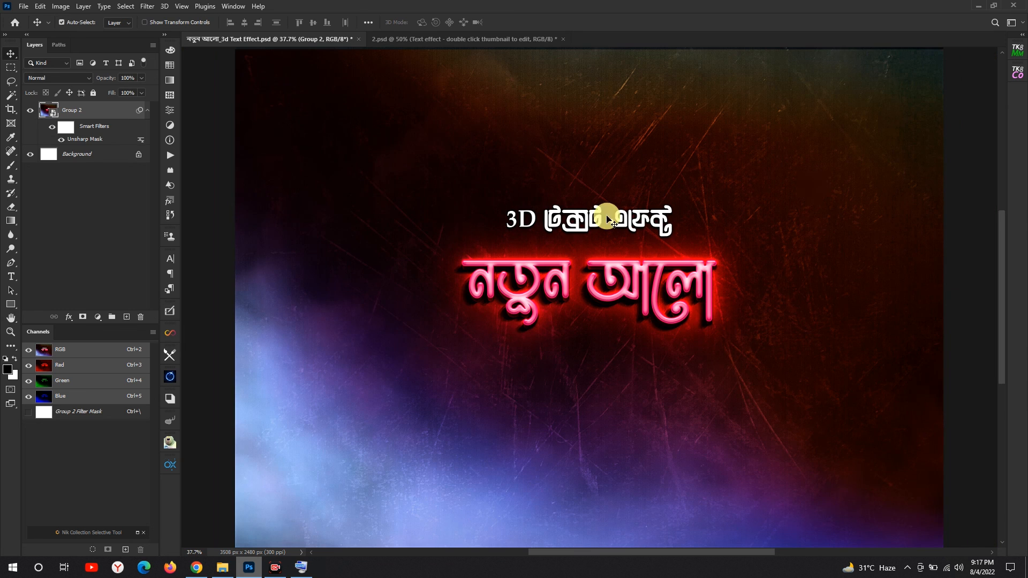
key(ctrl+s)
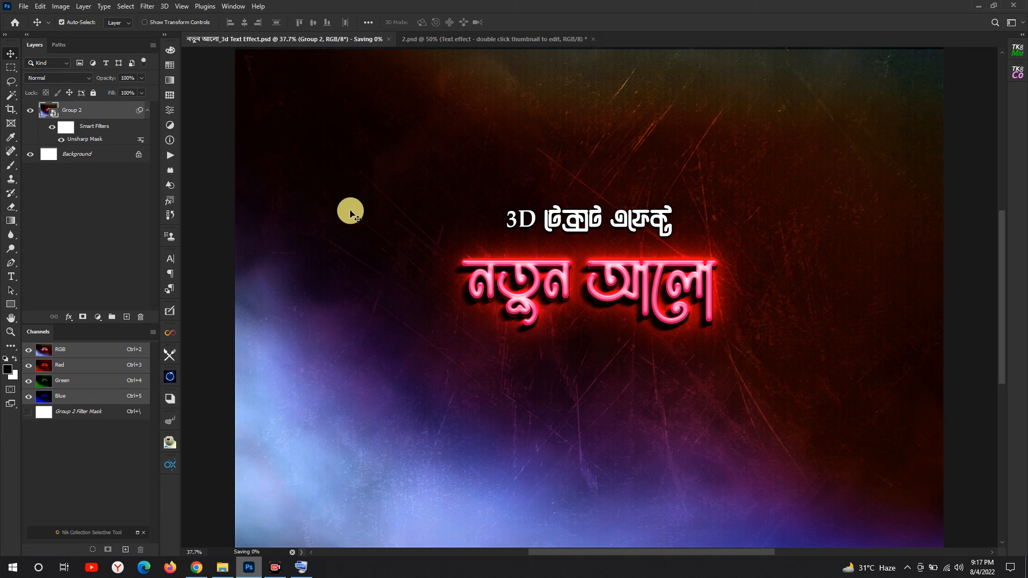
Step: Save the sharpened design as JPEG under the name নতুন আলো_3d Text Effect in the Desktop folder 04-08-2022, replacing the existing JPEG file
click(24, 9)
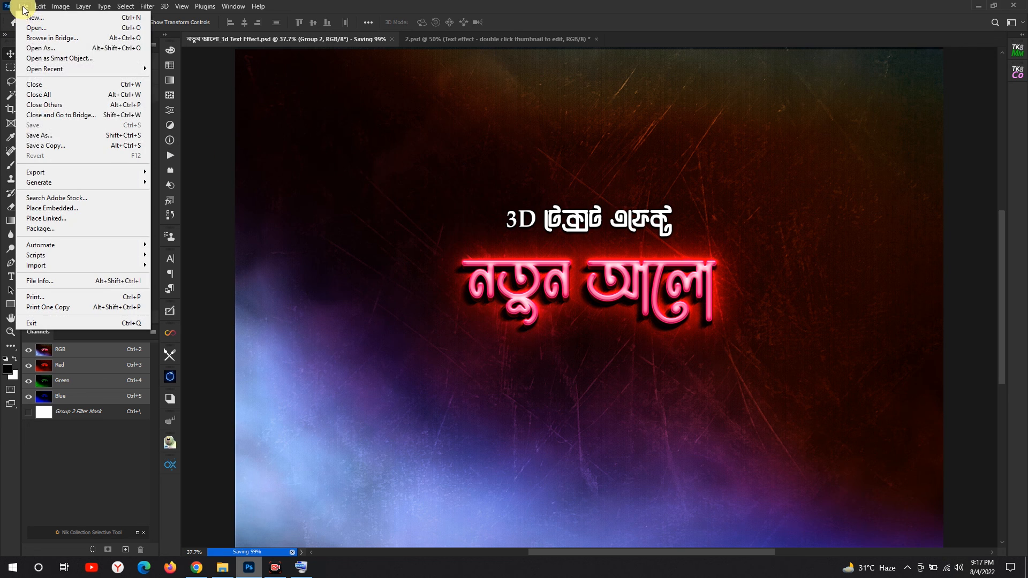
click(41, 139)
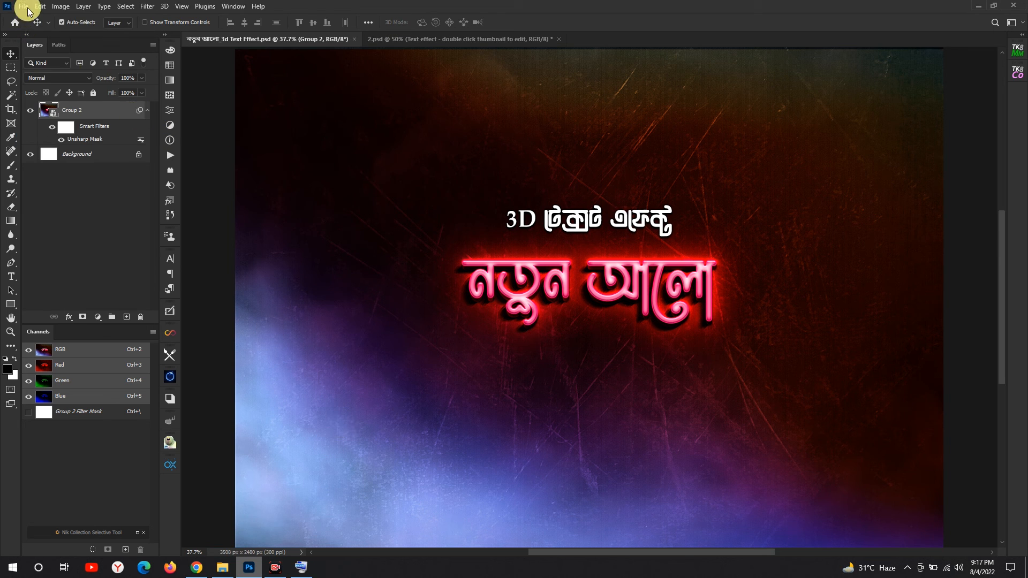
click(27, 11)
click(48, 136)
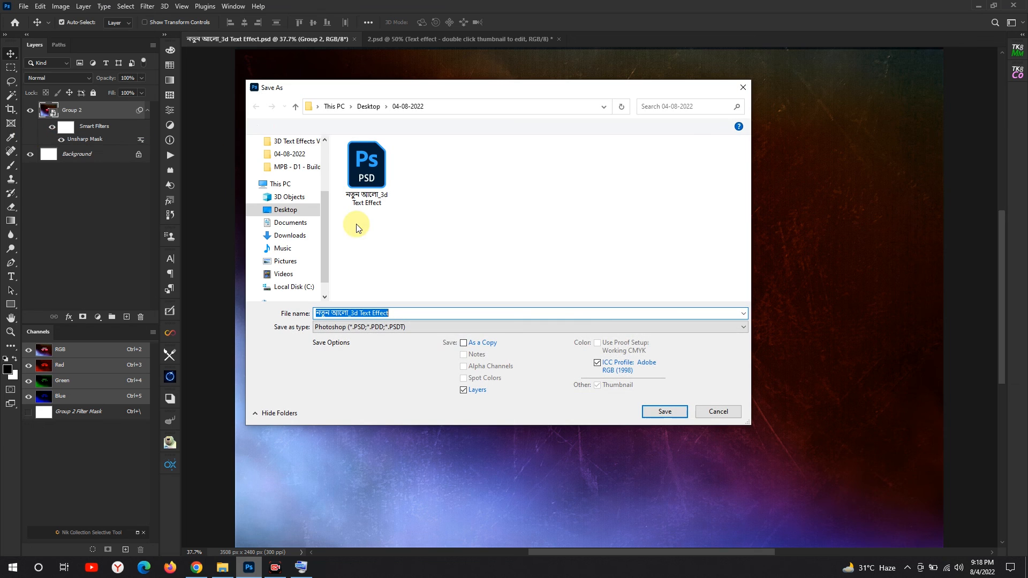
click(368, 326)
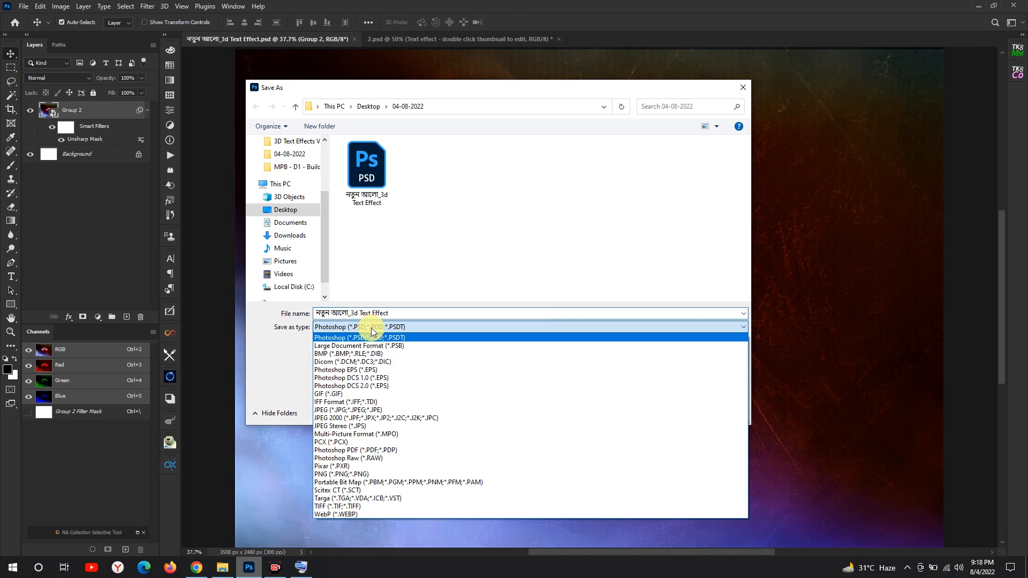
click(374, 410)
click(400, 315)
click(649, 411)
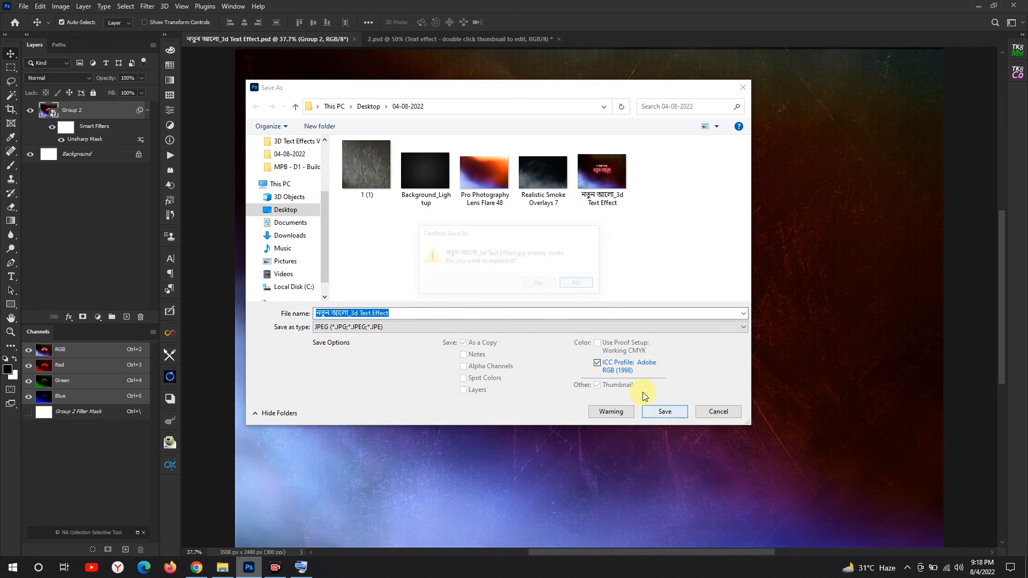
click(539, 284)
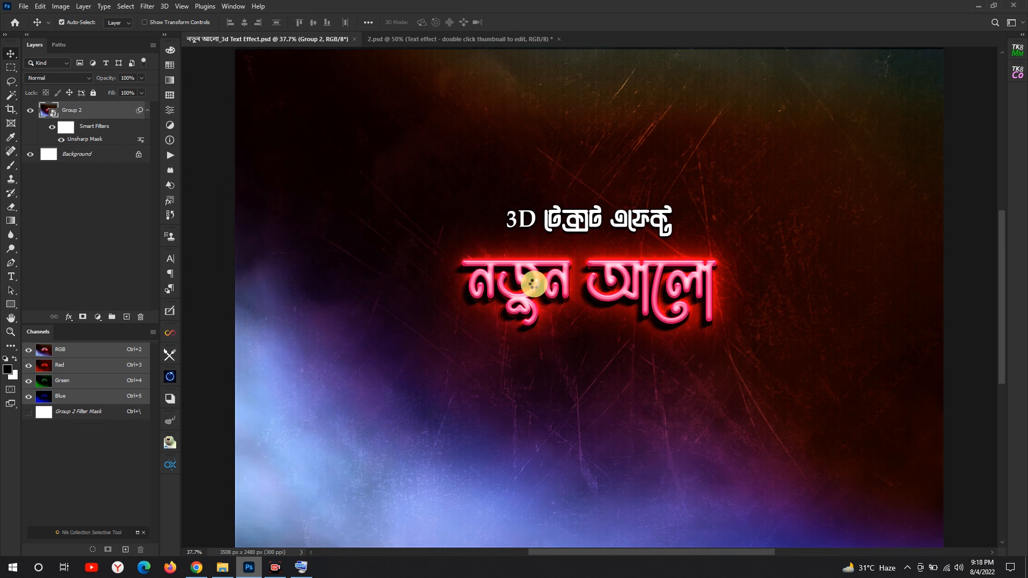
click(570, 141)
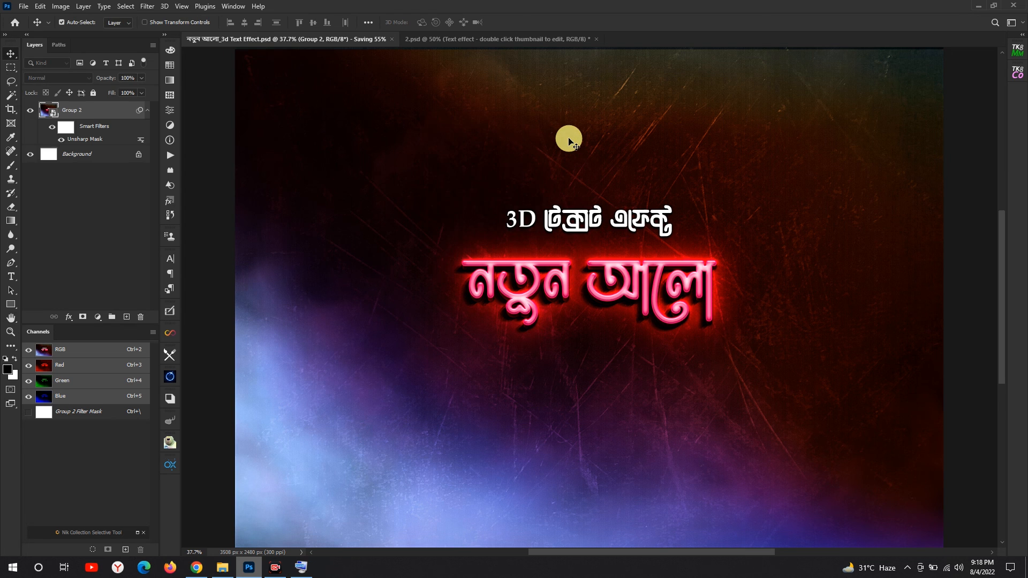